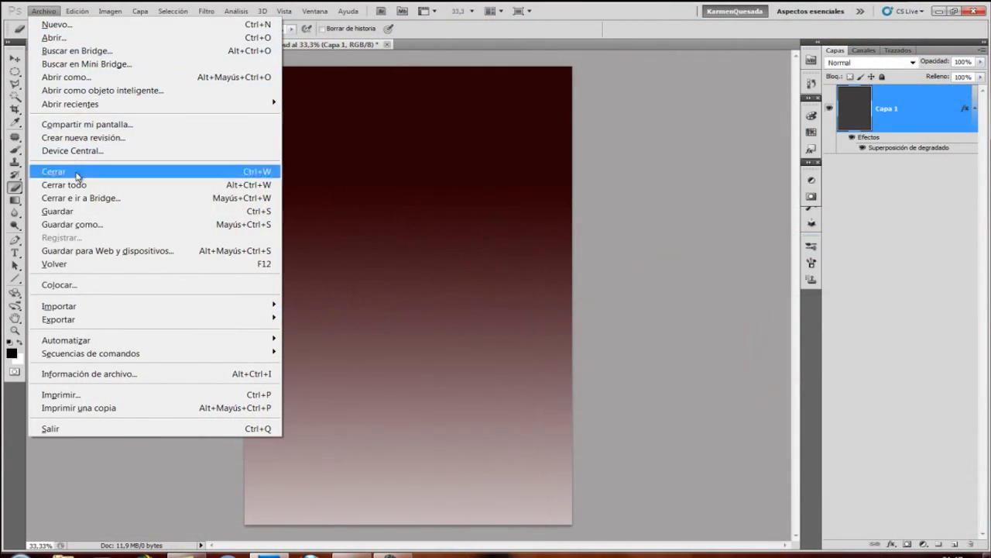
- Place the tunel photo into the poster with Archivo > Colocar
left_click(41, 284)
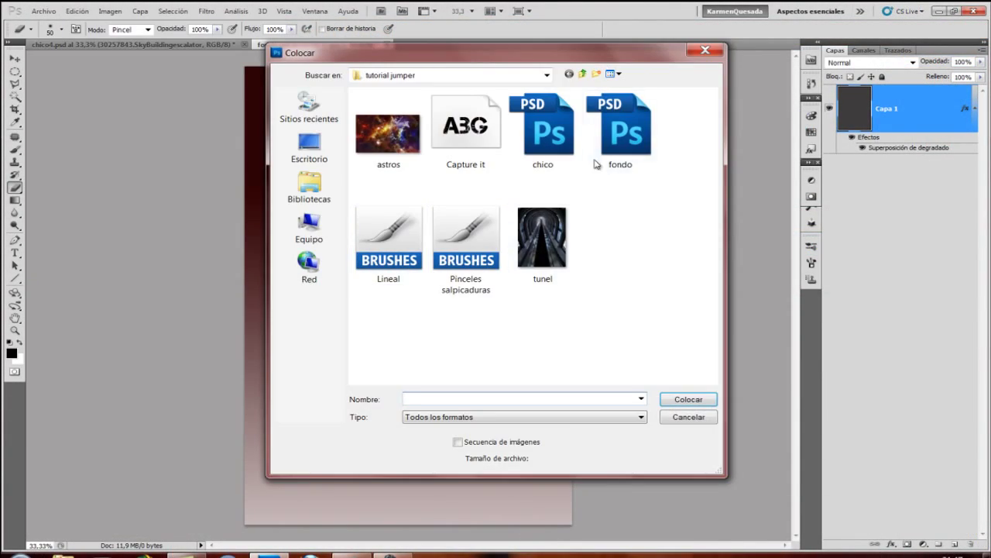
left_click(648, 163)
left_click(574, 271)
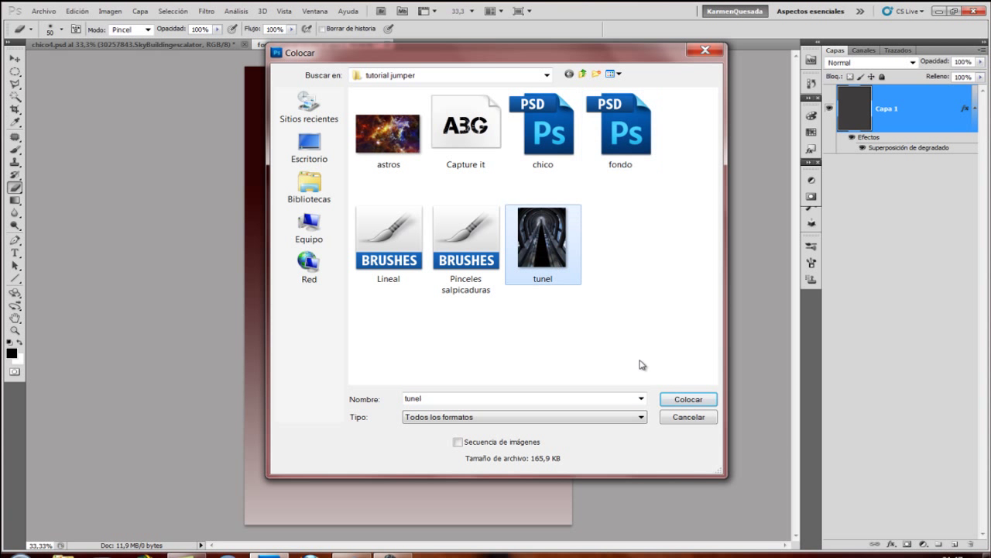
left_click(682, 400)
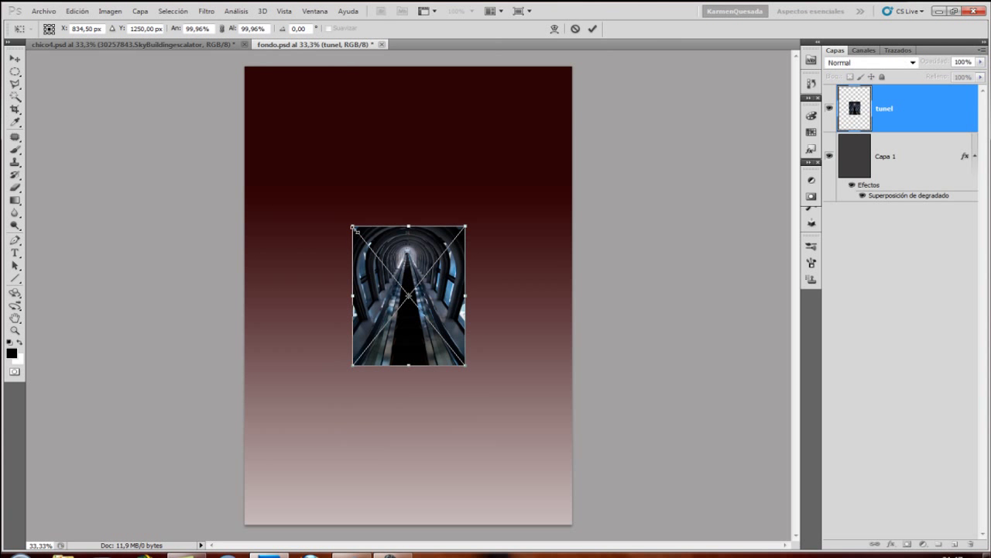
- Stretch the placed tunel photo until it covers the whole canvas
left_click_drag(351, 224, 246, 66)
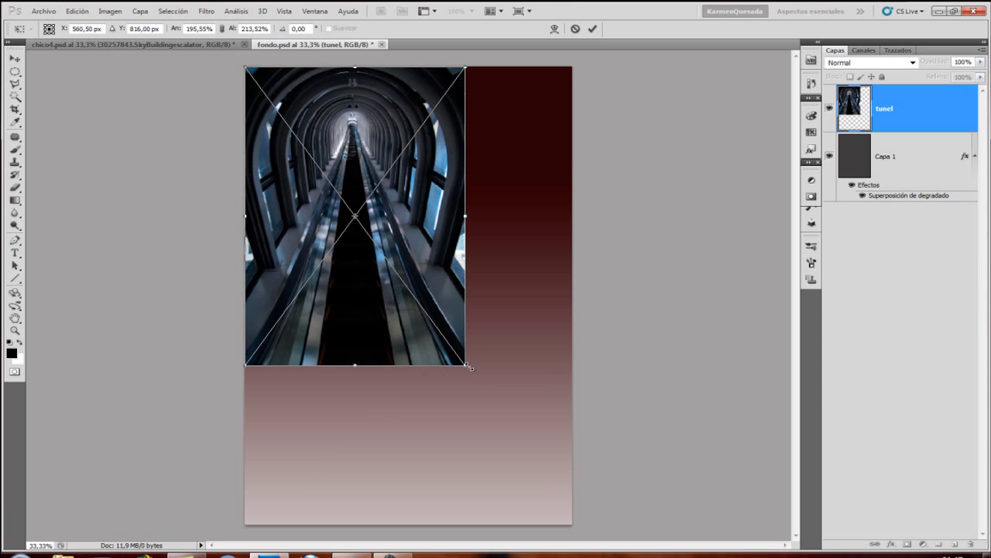
left_click_drag(464, 366, 569, 472)
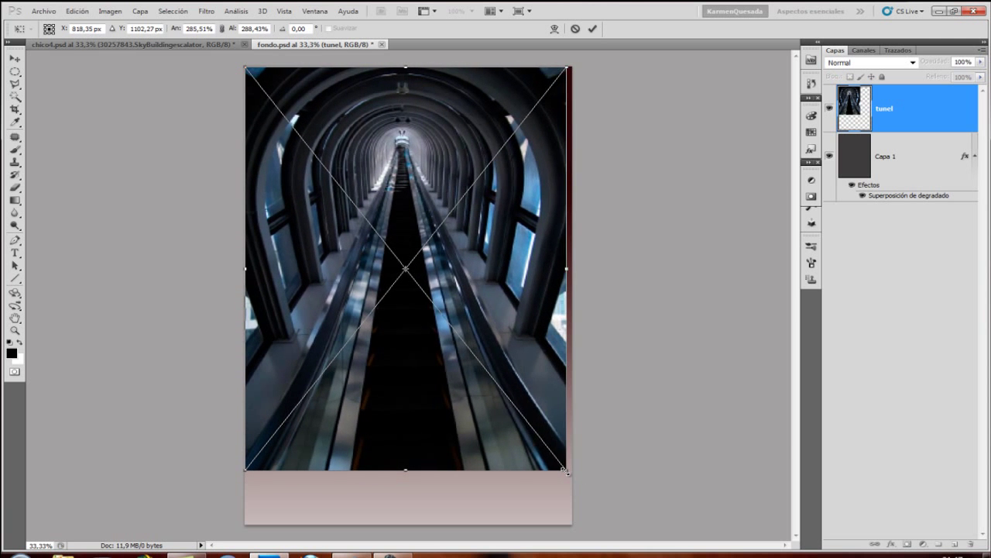
left_click_drag(409, 471, 408, 525)
- Commit the tunel resize and set the layer's blend mode to Superponer
left_click(592, 28)
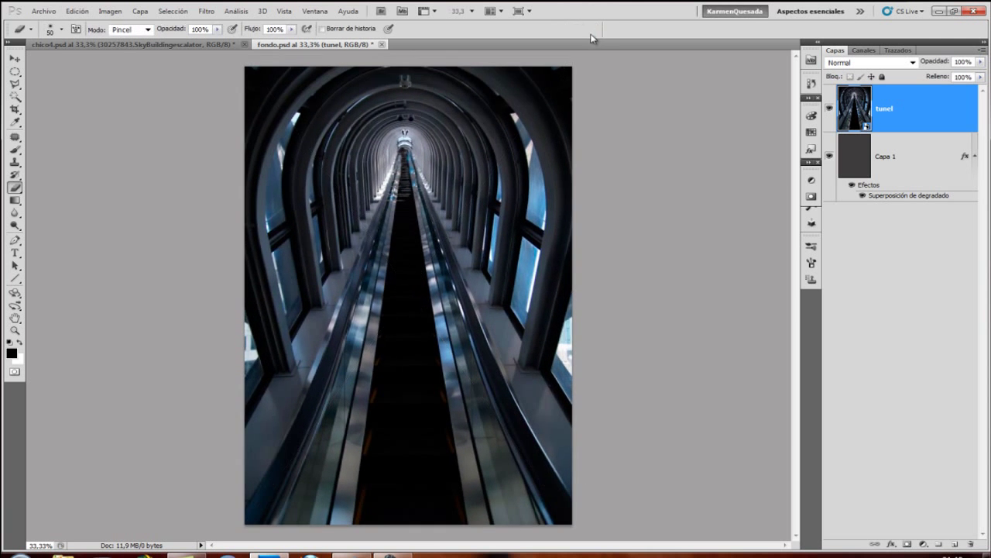
left_click(912, 62)
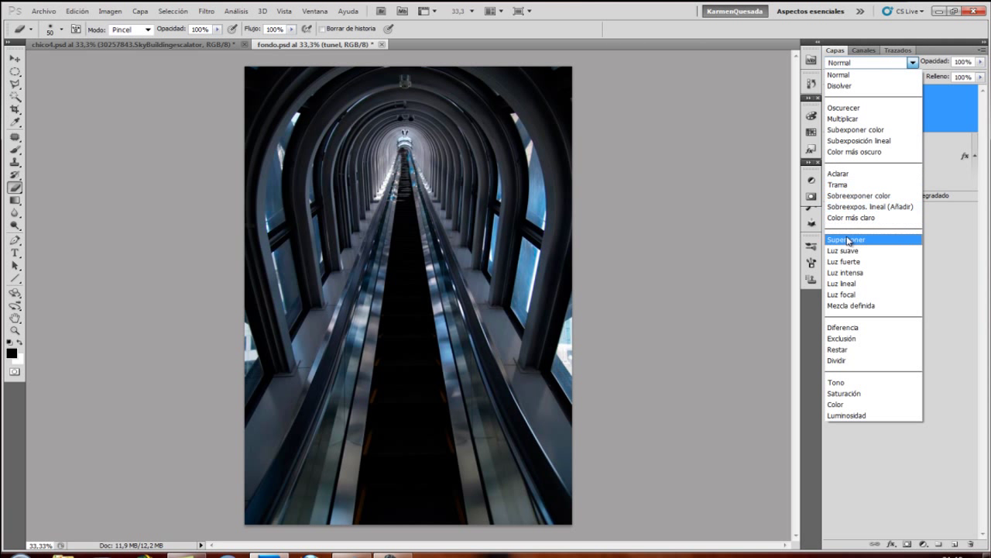
left_click(848, 239)
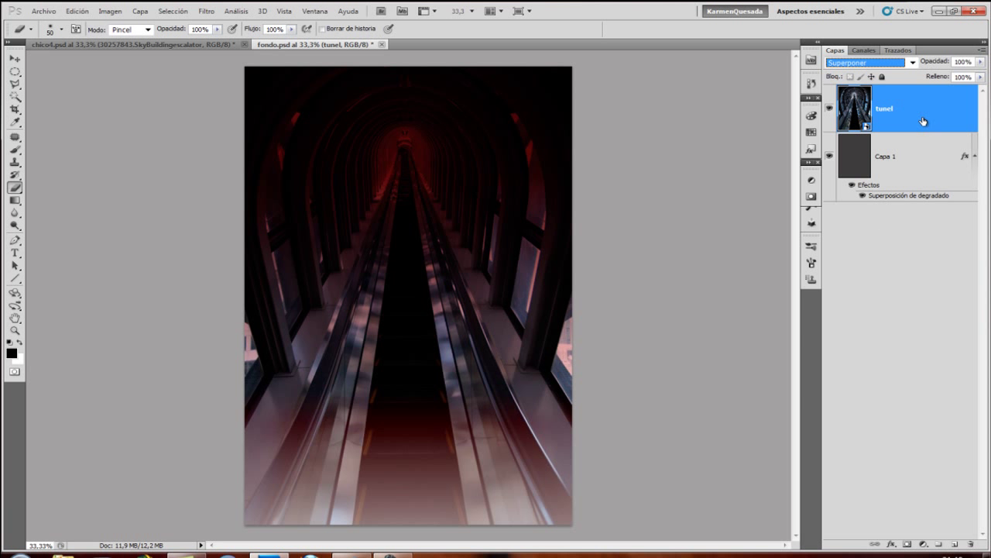
- Add a Brillo/contraste adjustment clipped to tunel with brightness 50
left_click(139, 11)
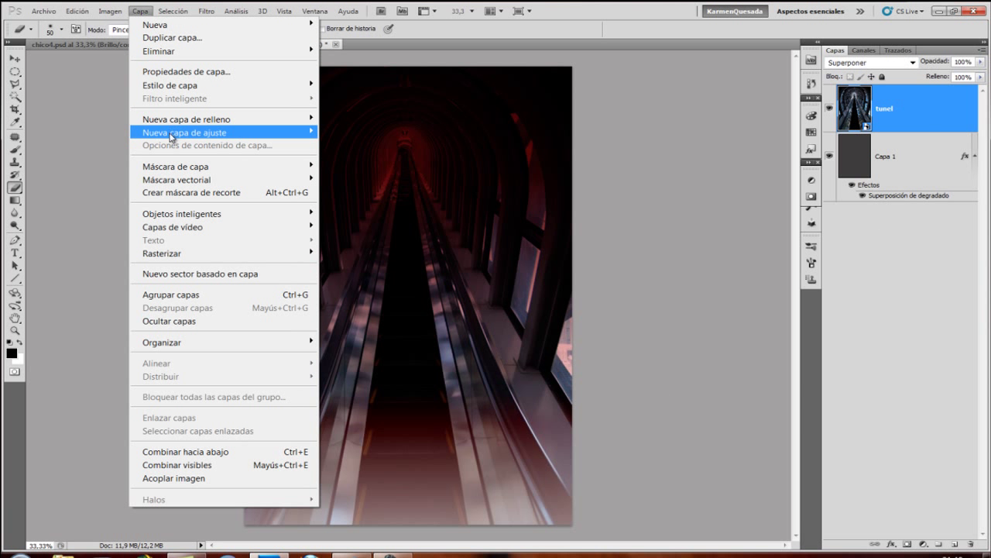
mouse_move(184, 132)
left_click(365, 133)
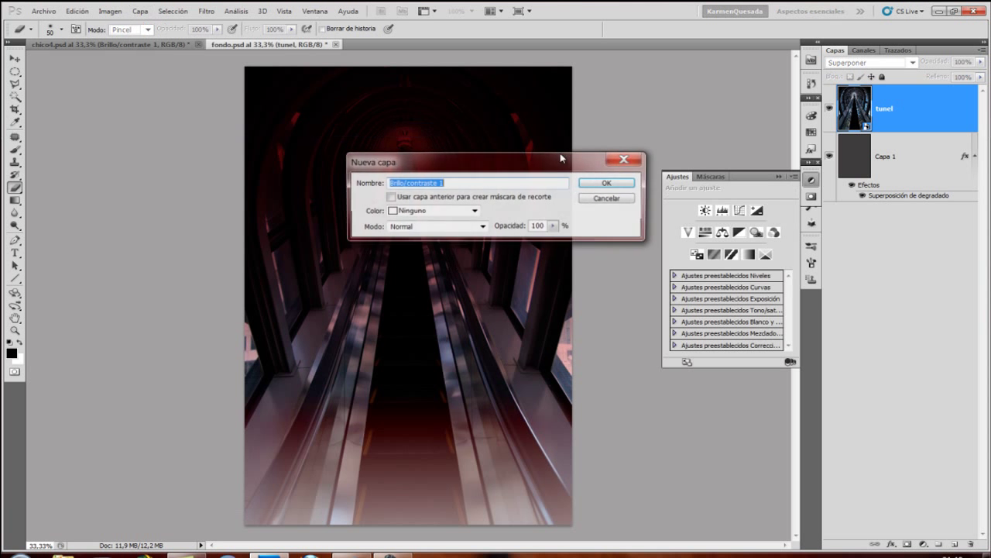
left_click(391, 198)
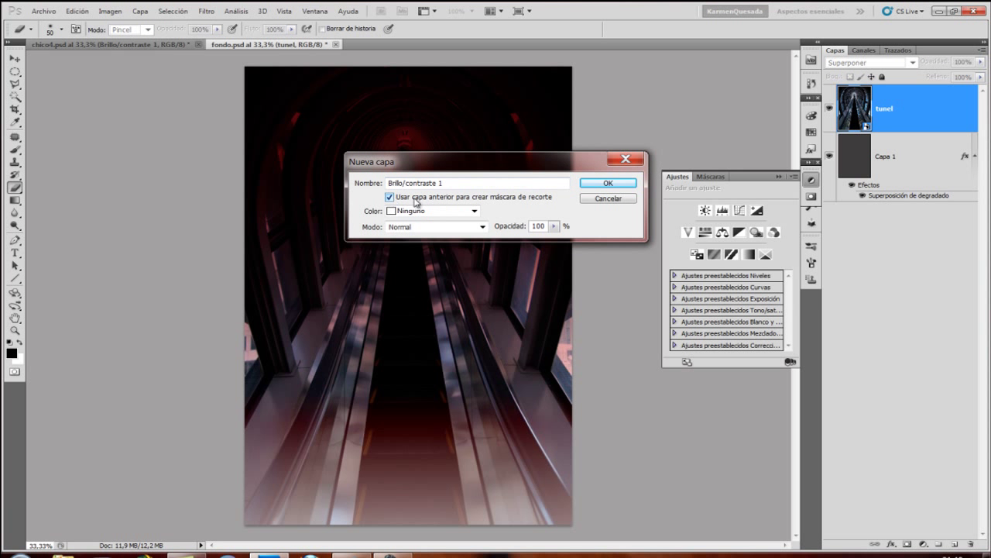
left_click(608, 183)
double_click(775, 210)
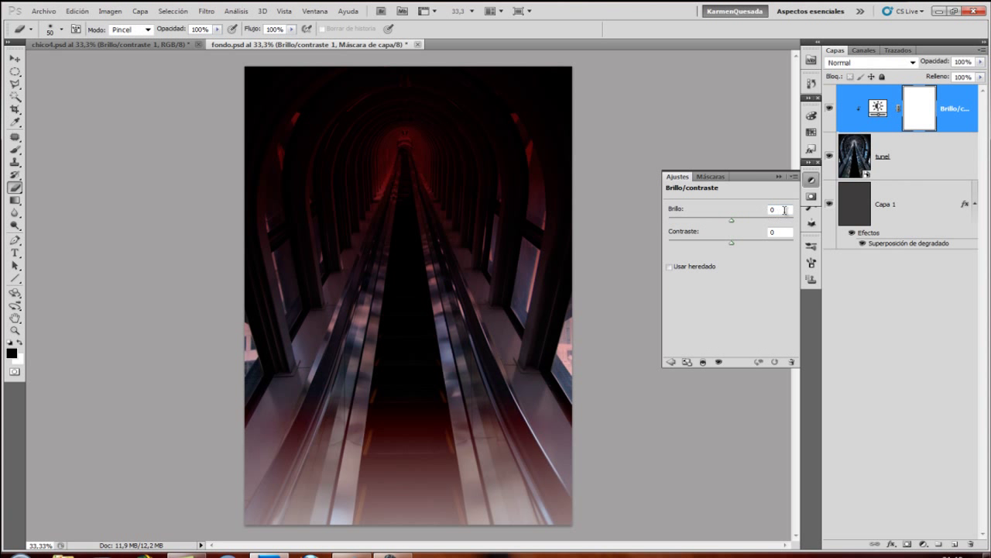
type("50")
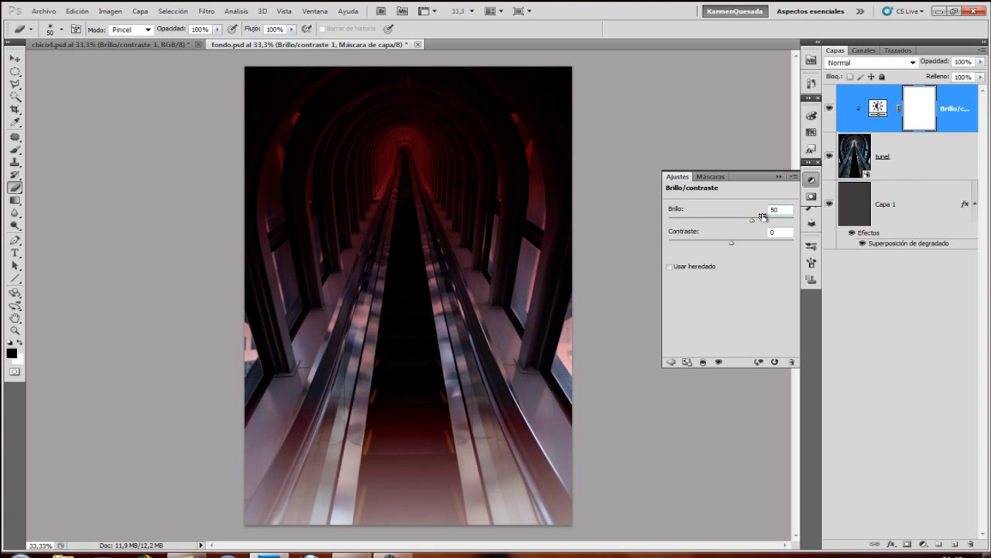
key("ctrl+2")
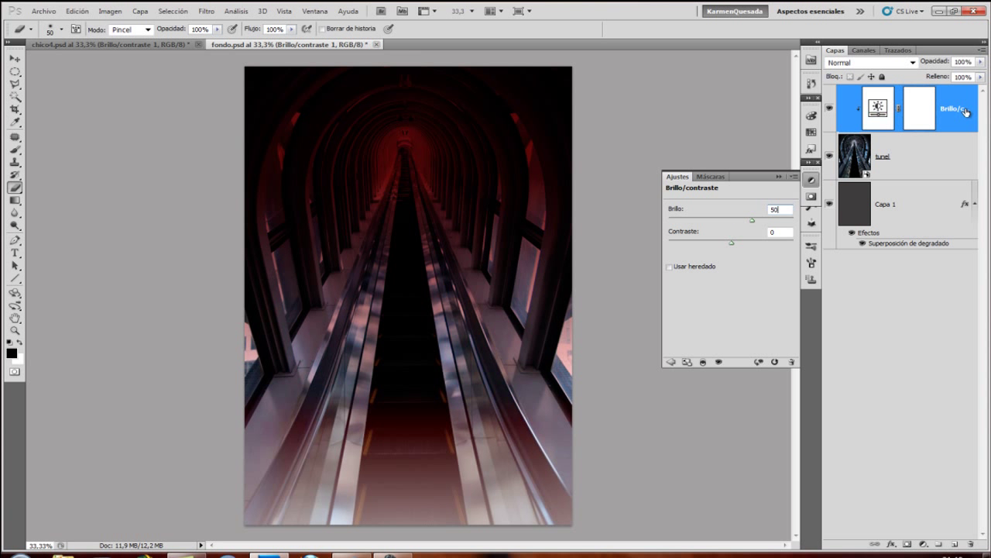
- Set the tunel layer's opacity to 50%
left_click(932, 162)
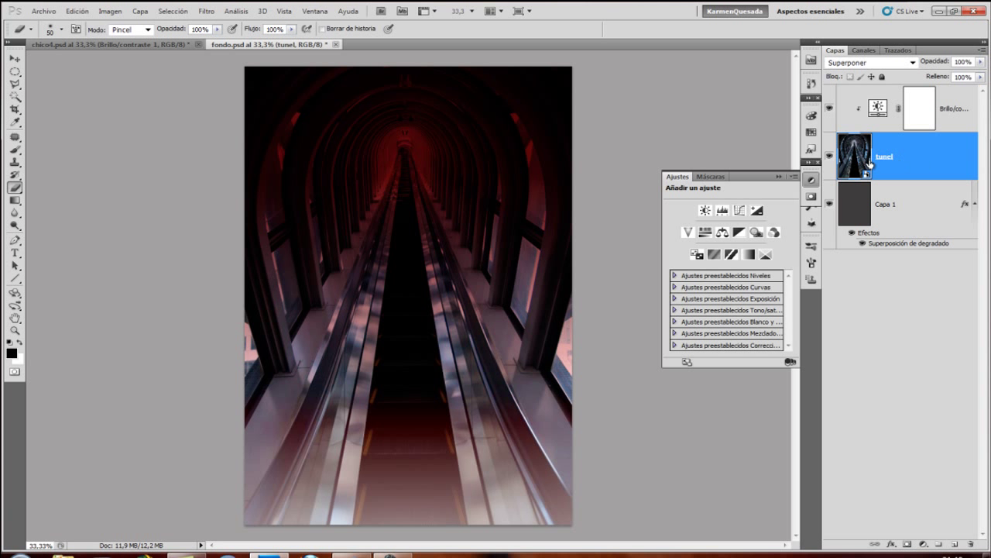
left_click(968, 65)
type("50")
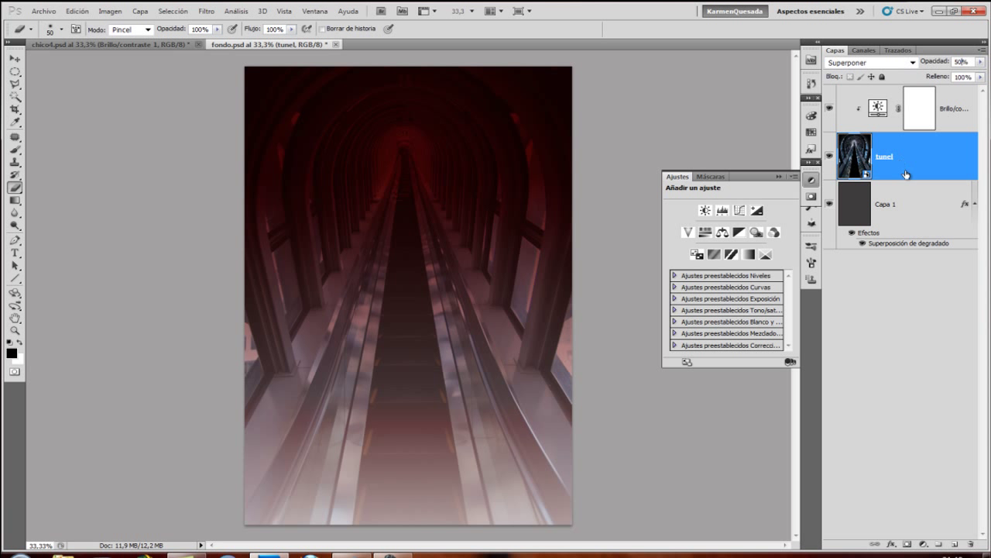
- Add a layer mask to tunel and fade its lower part out with a black-white gradient
left_click(908, 546)
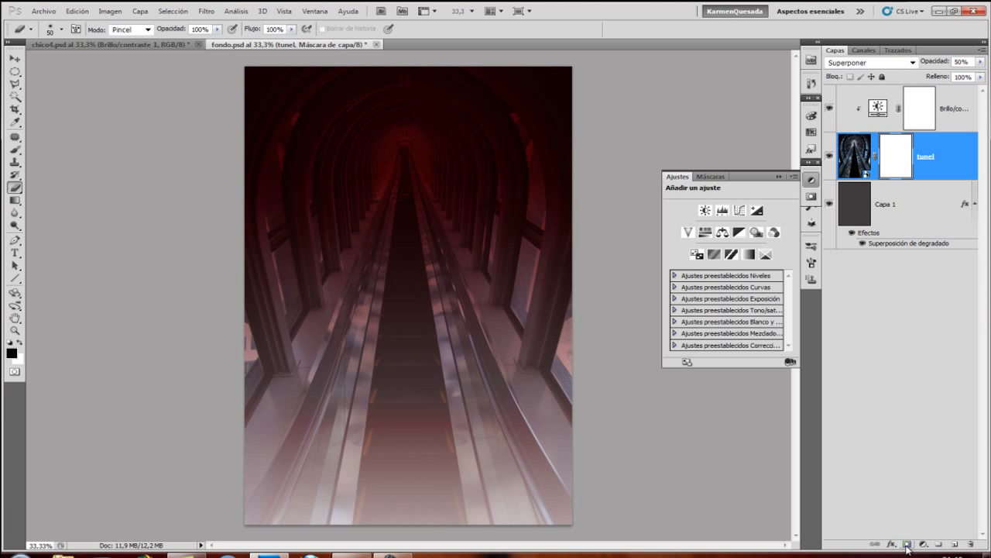
left_click(11, 204)
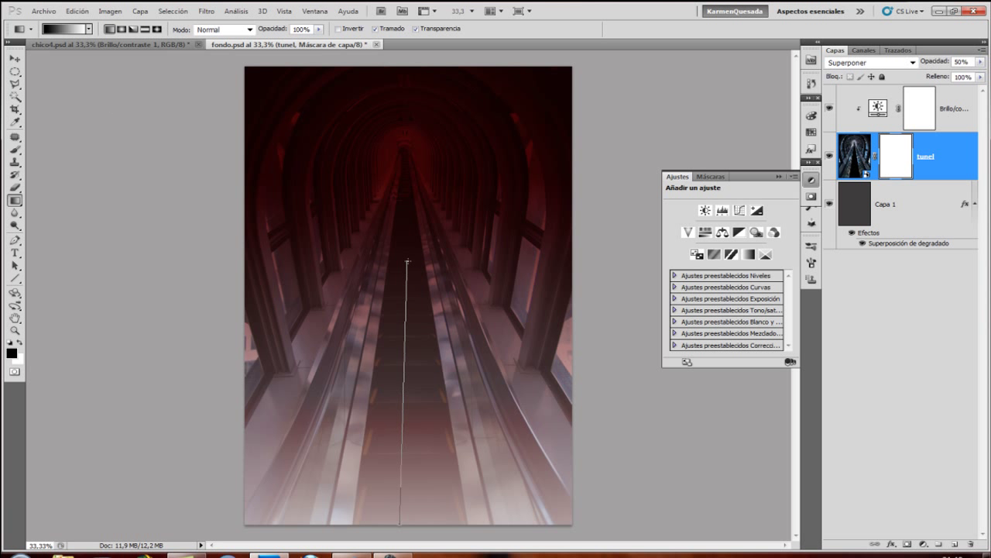
left_click_drag(408, 325, 409, 260)
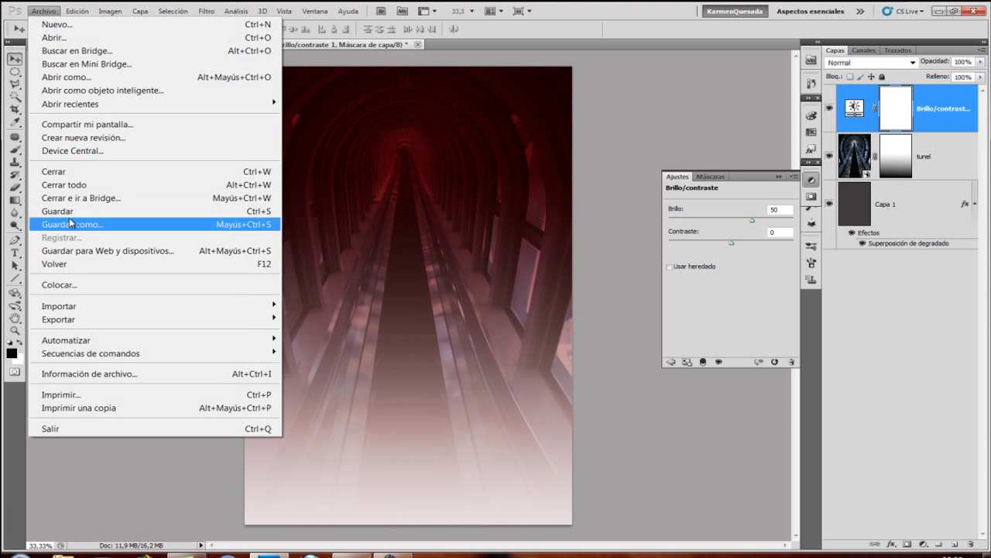
left_click(58, 285)
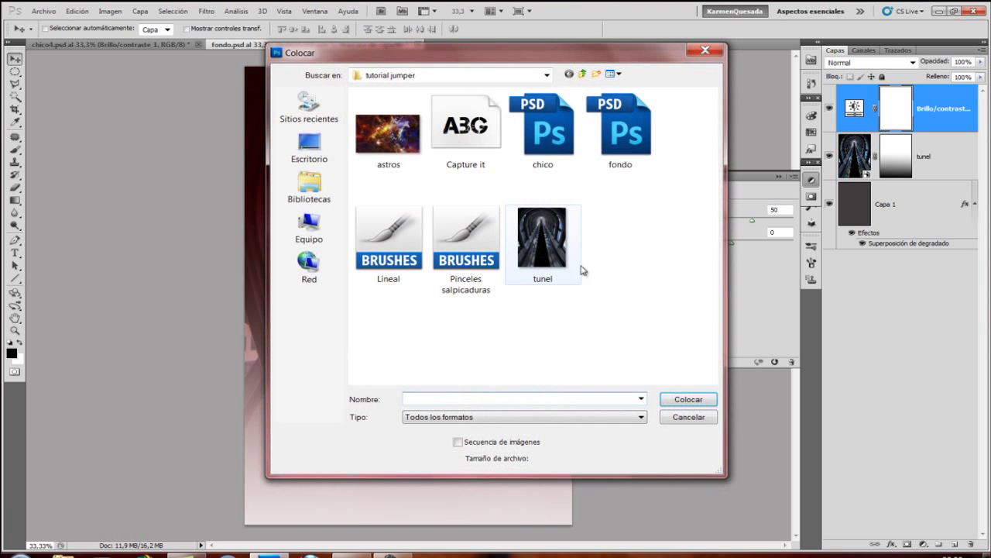
- Place the chico jumper image, scaled to about 36% and moved up and right
left_click(558, 161)
left_click(688, 399)
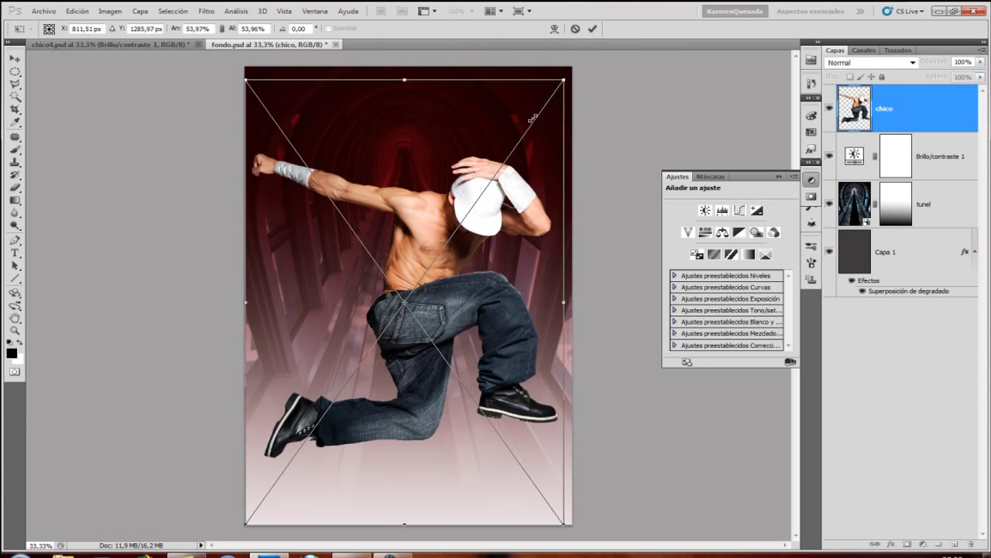
left_click_drag(574, 67, 460, 225)
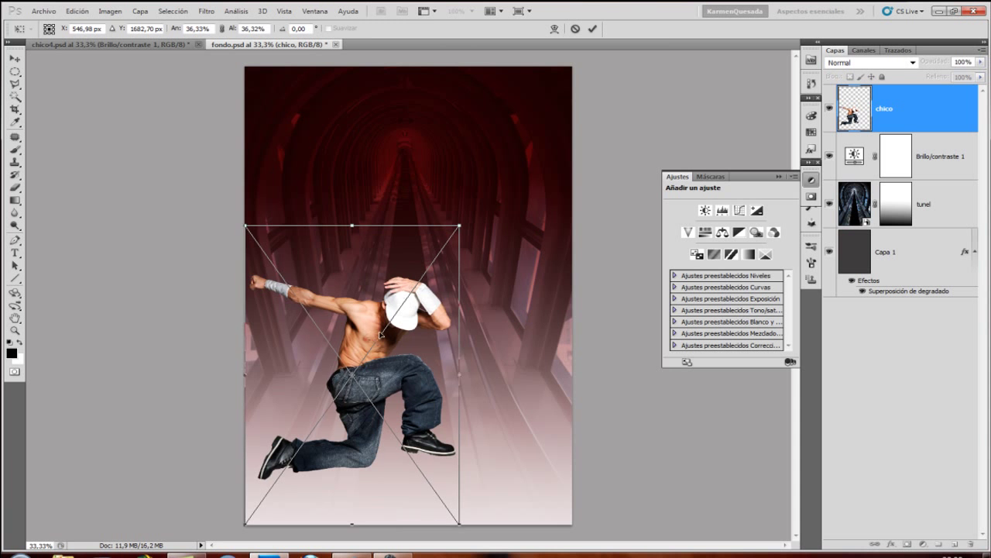
left_click_drag(334, 374, 381, 279)
key("Return")
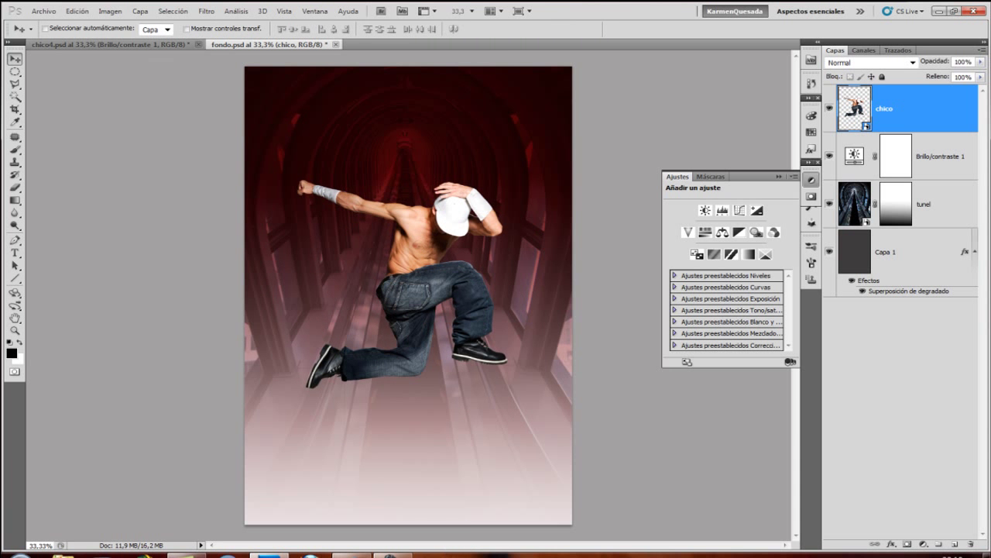
- Add a Curvas adjustment clipped to the boy, slightly darkening him
left_click(139, 10)
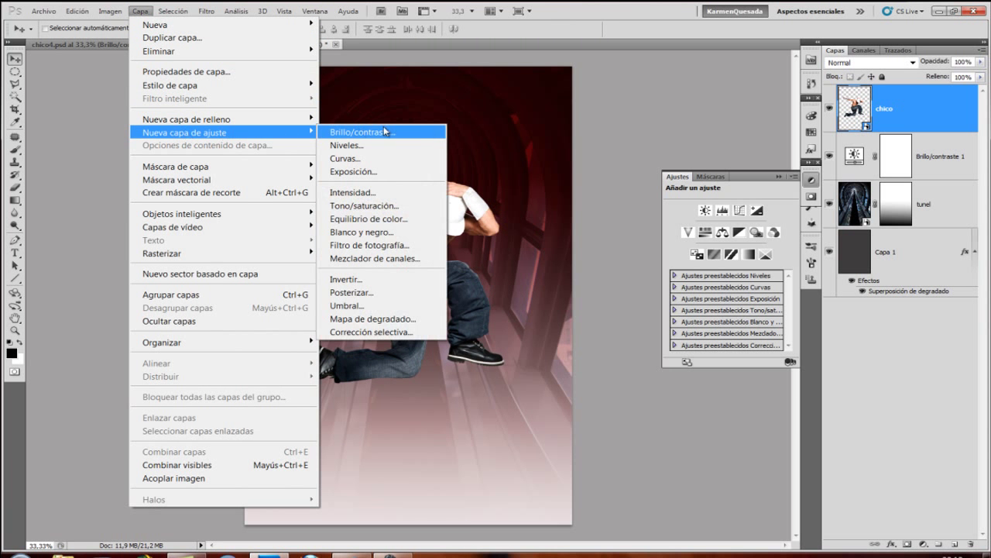
left_click(395, 159)
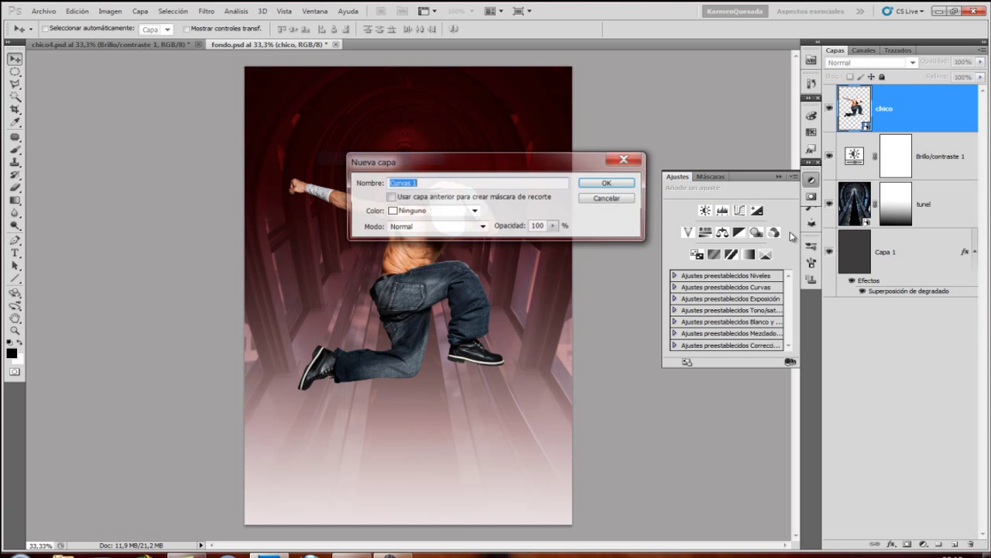
left_click(391, 197)
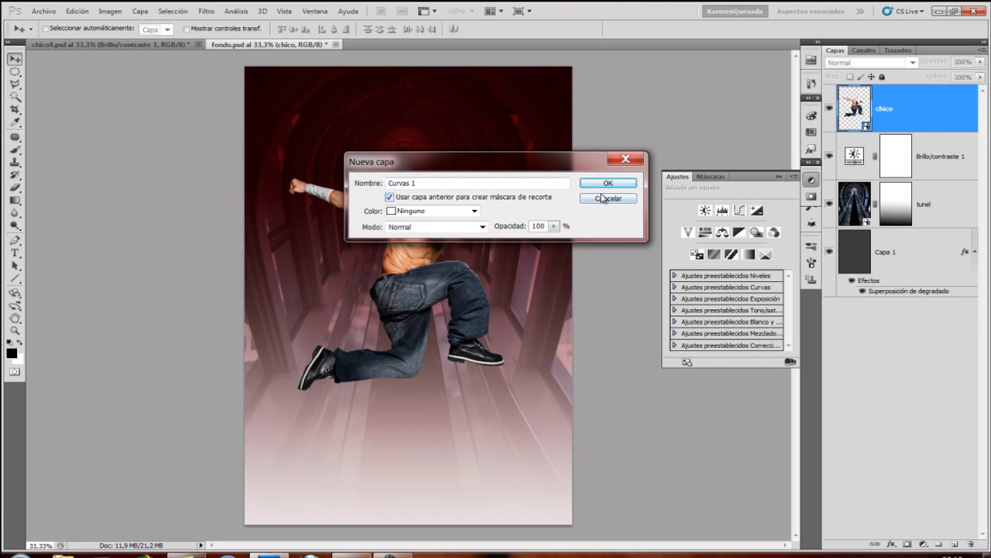
left_click(608, 182)
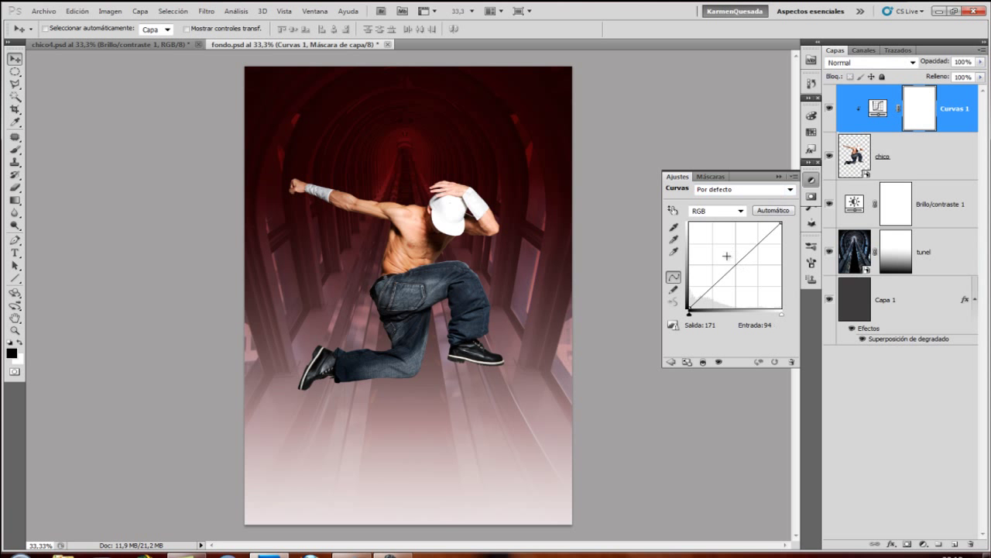
left_click_drag(735, 265, 737, 271)
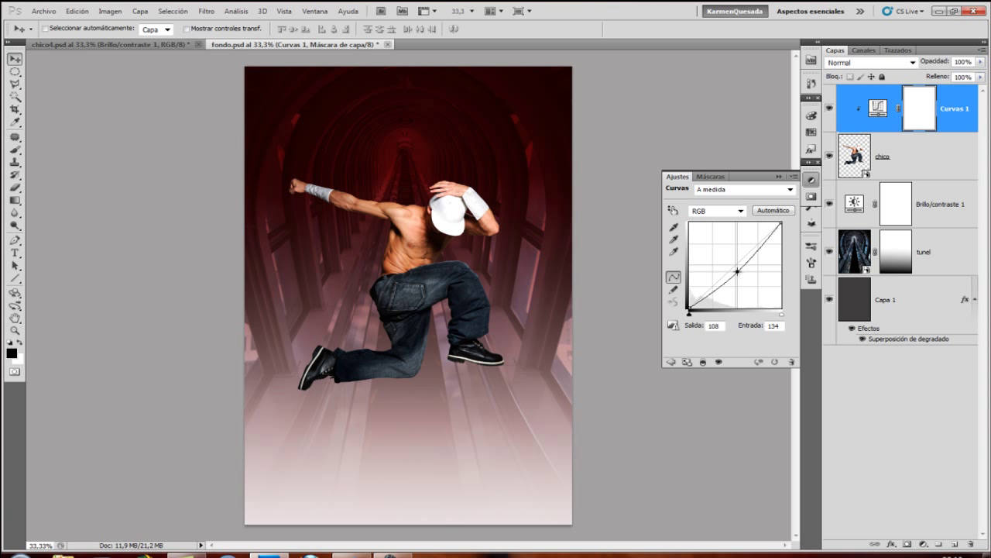
left_click_drag(738, 271, 738, 272)
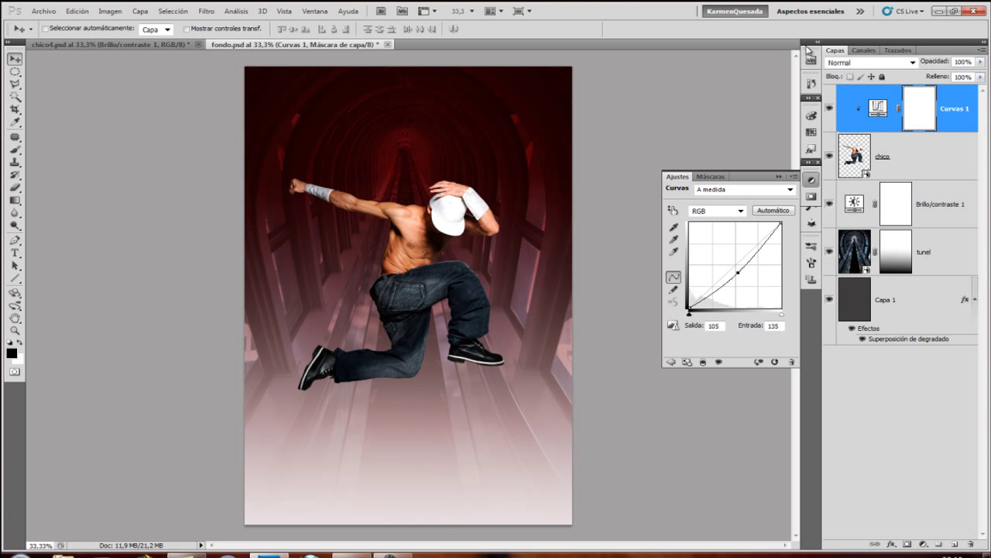
- Add a Brillo/contraste 2 adjustment clipped to the boy above Curvas 1
left_click(140, 10)
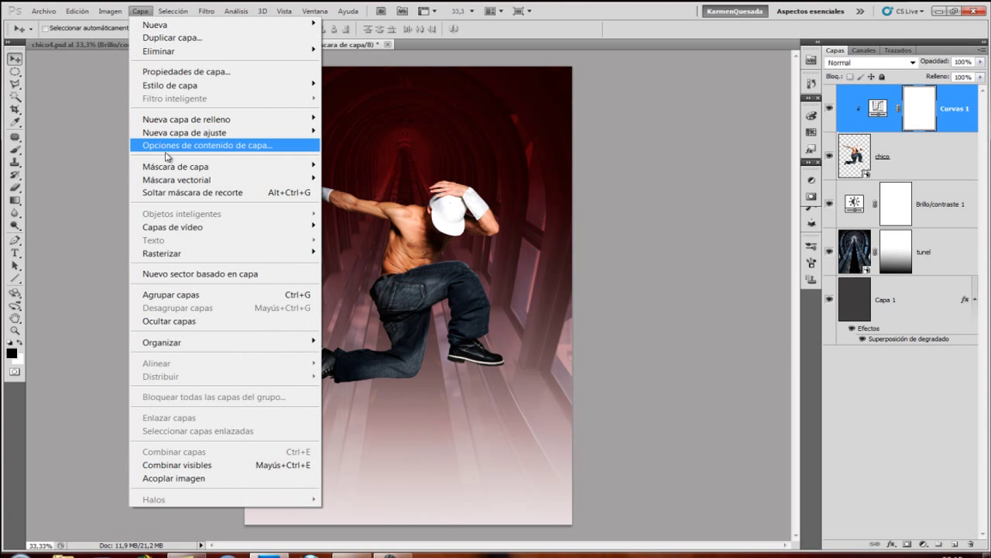
left_click(431, 133)
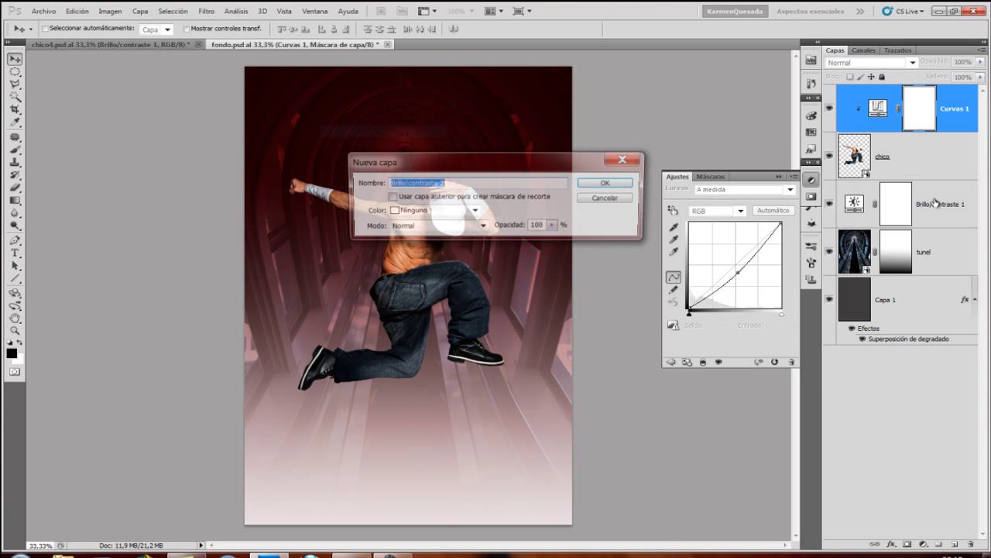
left_click(389, 197)
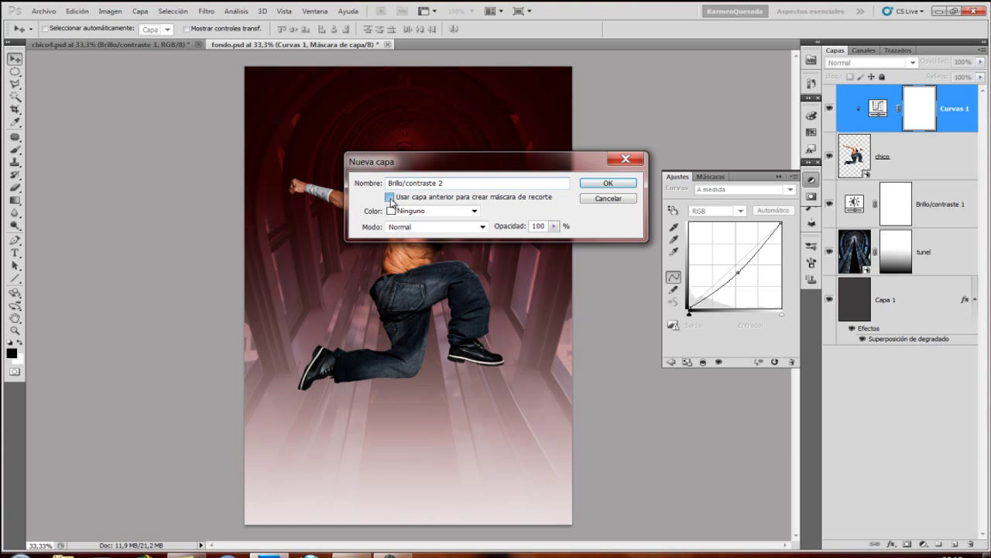
left_click(609, 183)
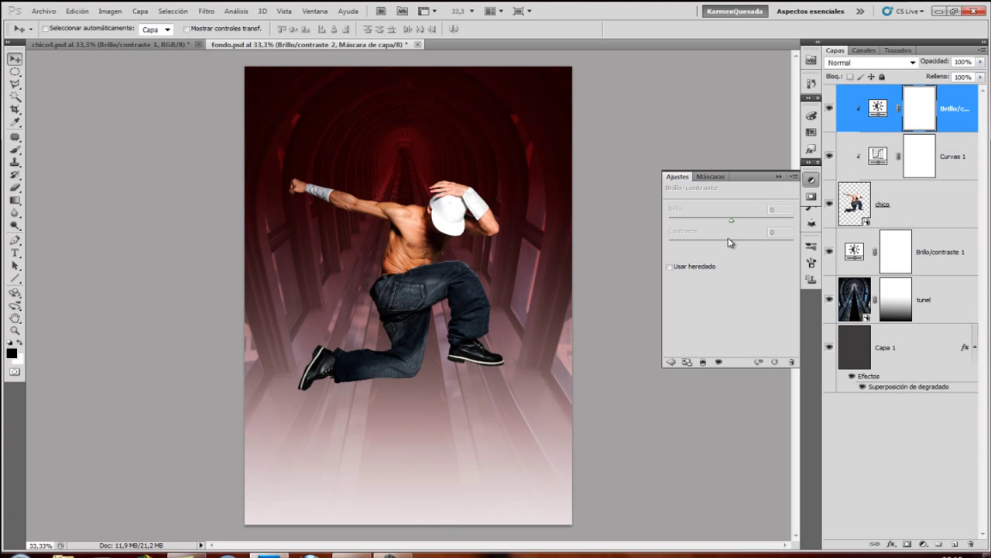
key("t")
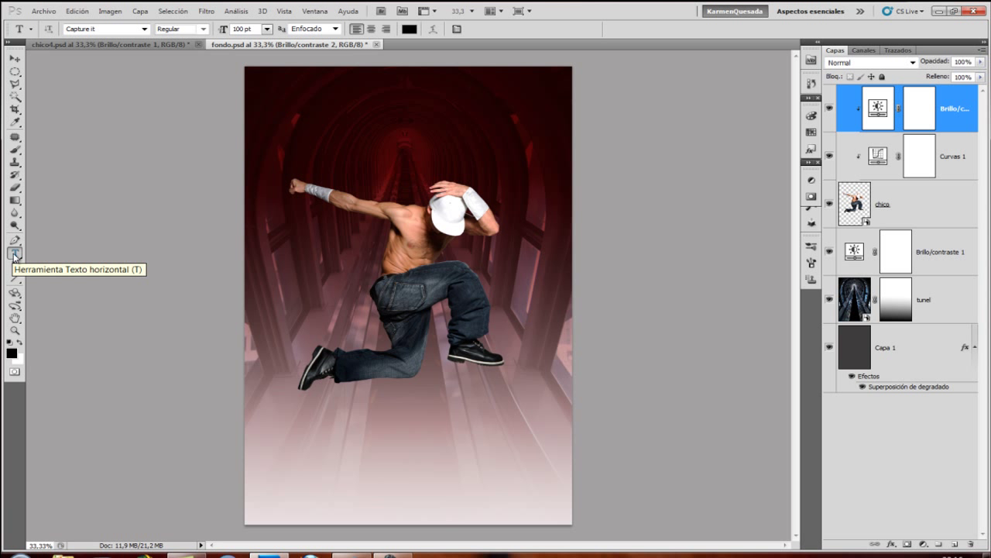
- Choose the Capture it font and a blue-grey text colour (#4d525a)
left_click(100, 30)
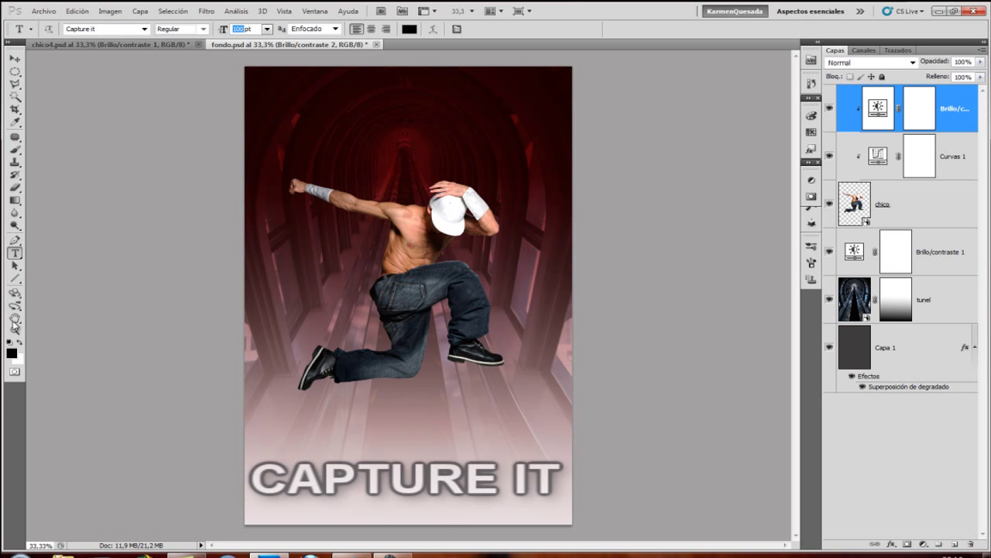
left_click(11, 353)
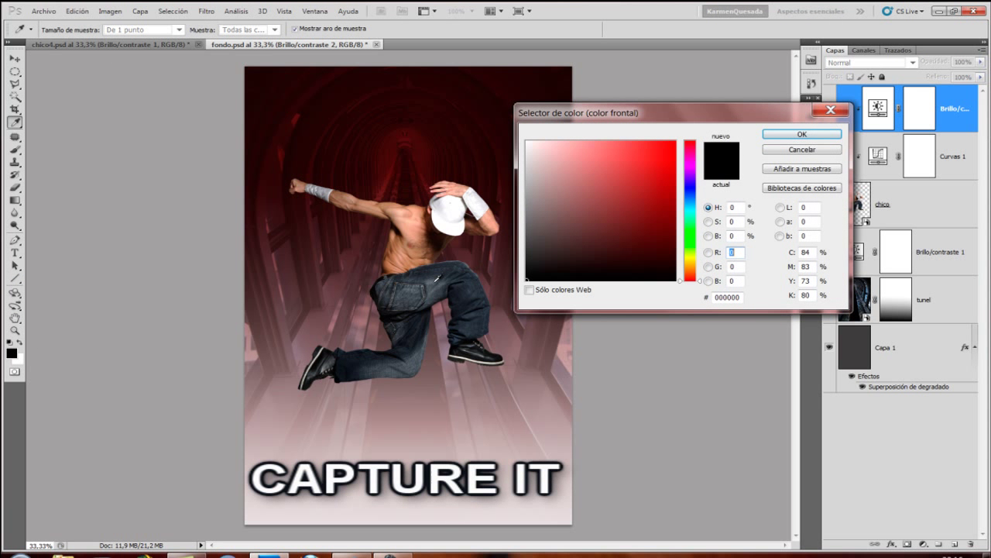
left_click(439, 276)
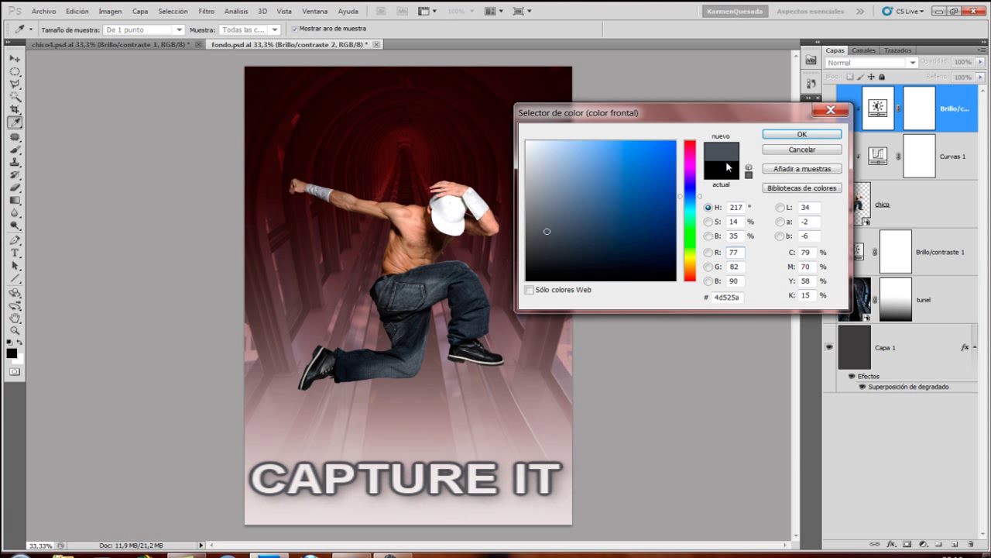
left_click(785, 137)
key("t")
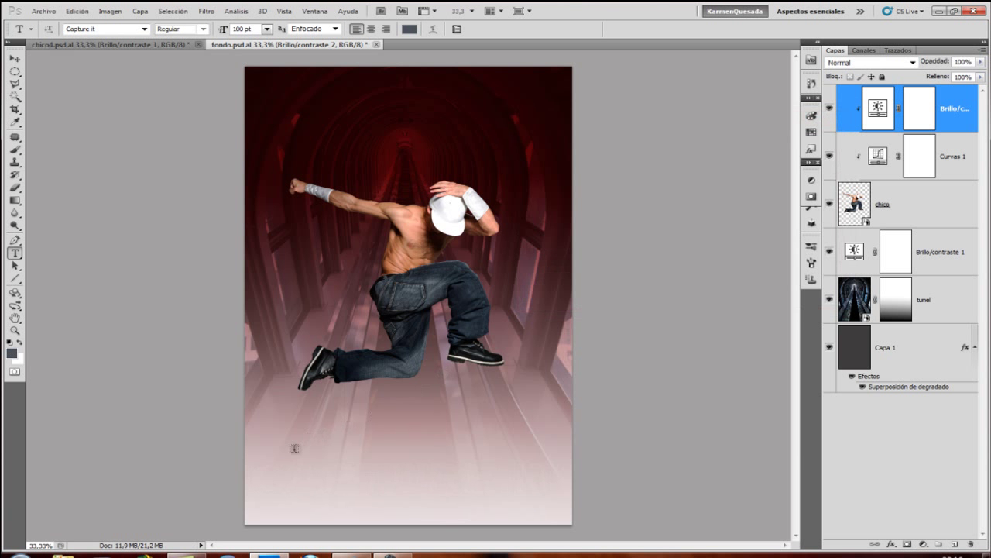
- Type the title 'JUMPER' near the bottom of the poster and commit it
left_click(274, 482)
type("JUMP")
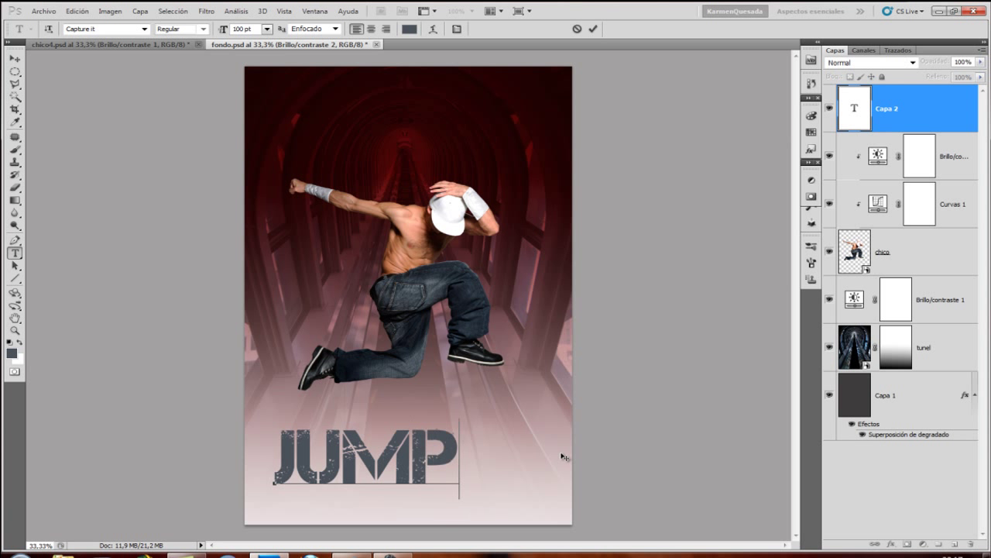
type("ER")
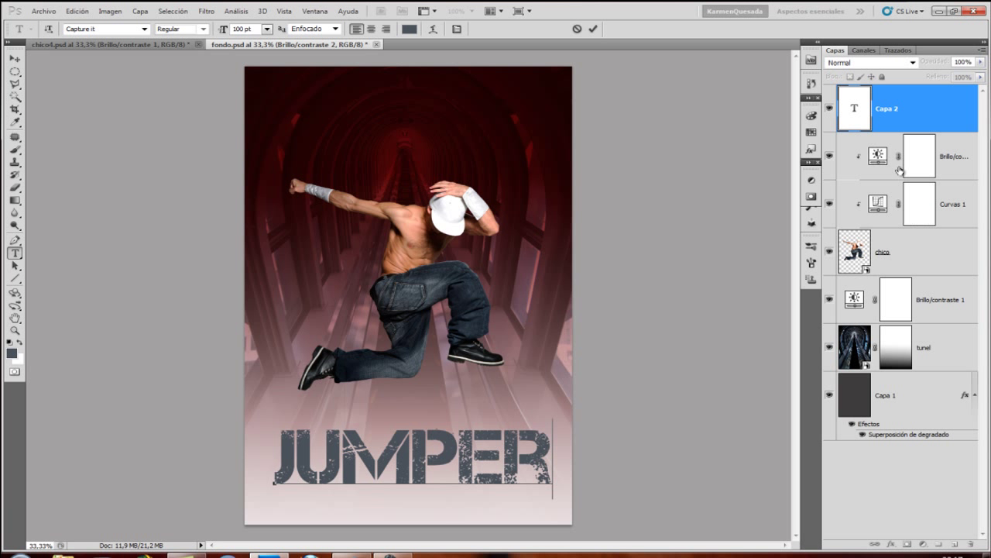
left_click(858, 116)
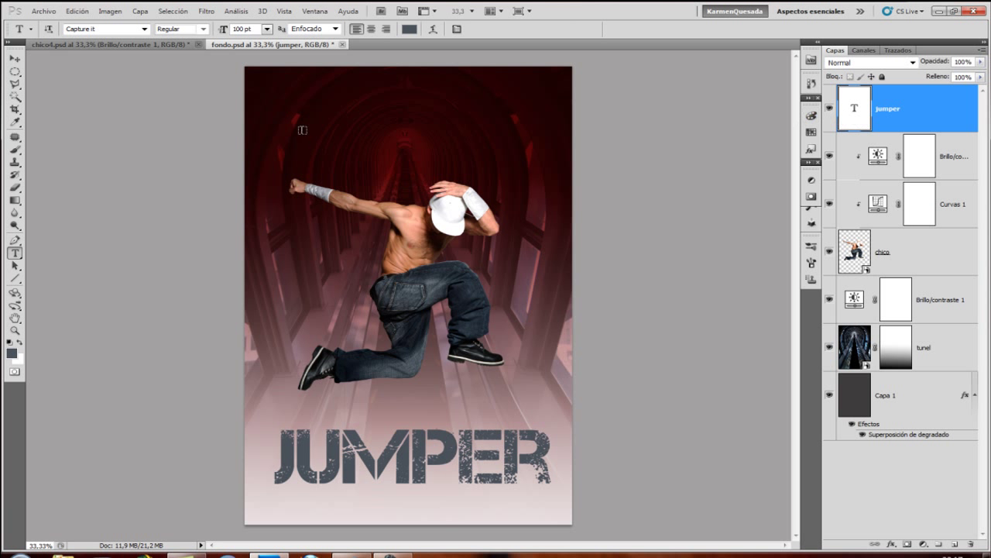
key("v")
key("shift+Left")
key("shift+Left")
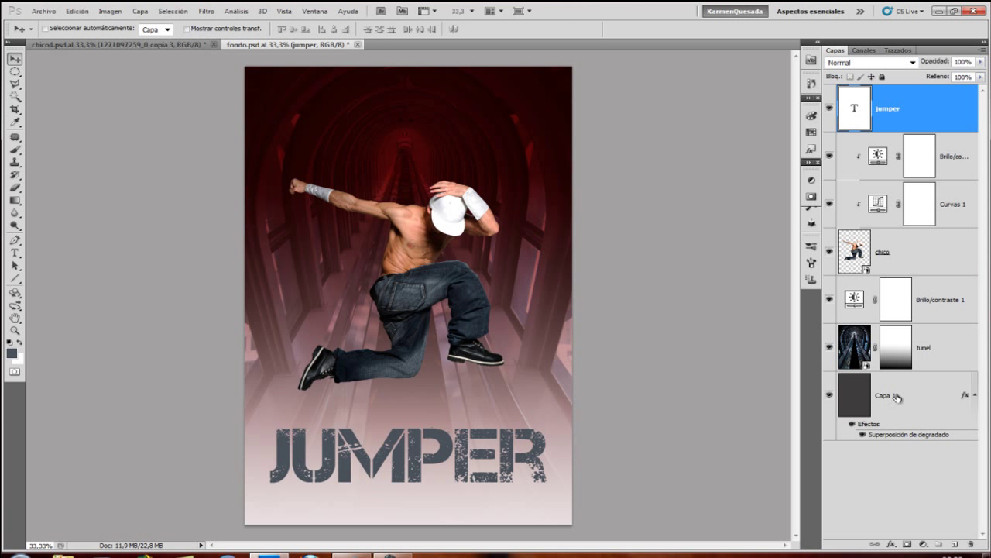
- Place the astros image just above Capa 1 and move it to the poster's top half
left_click(897, 397)
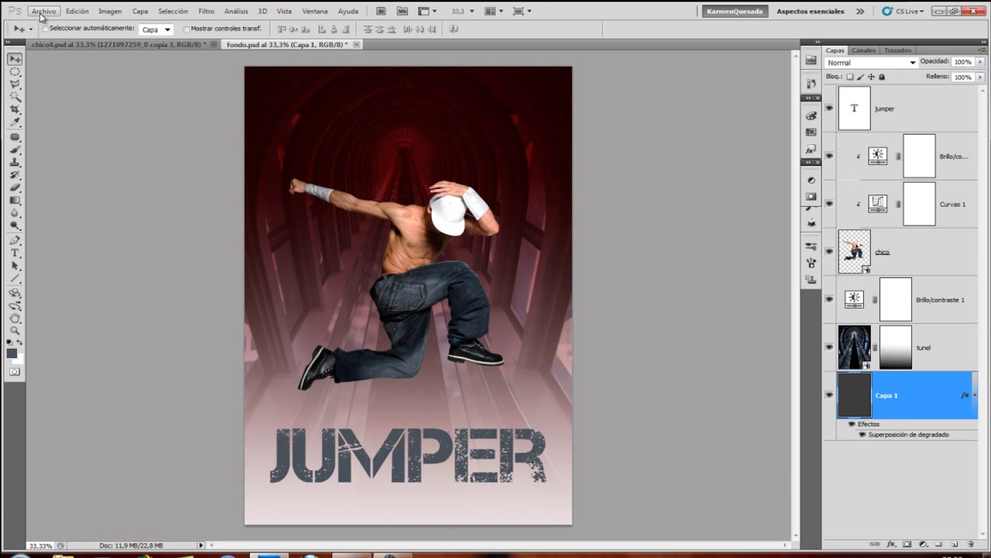
left_click(43, 11)
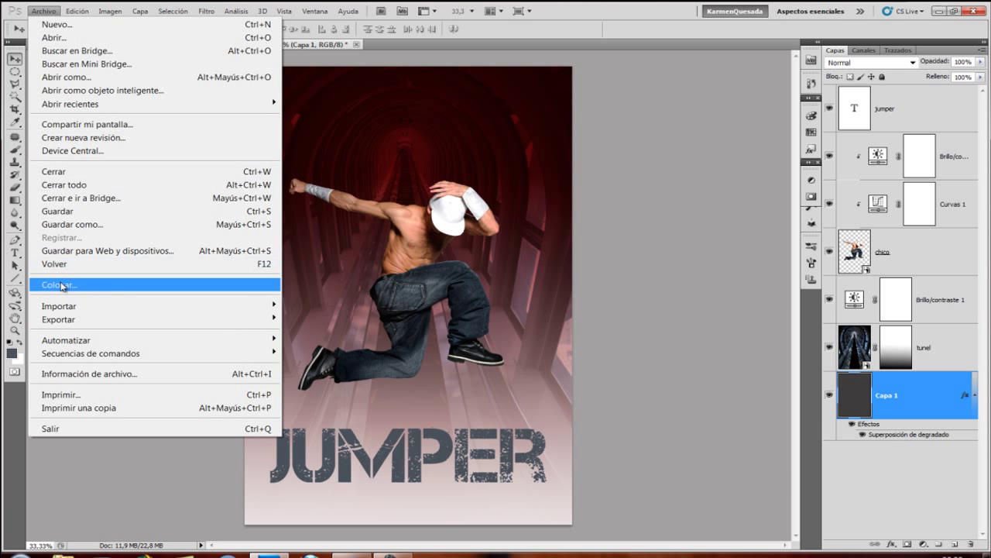
left_click(85, 284)
left_click(387, 134)
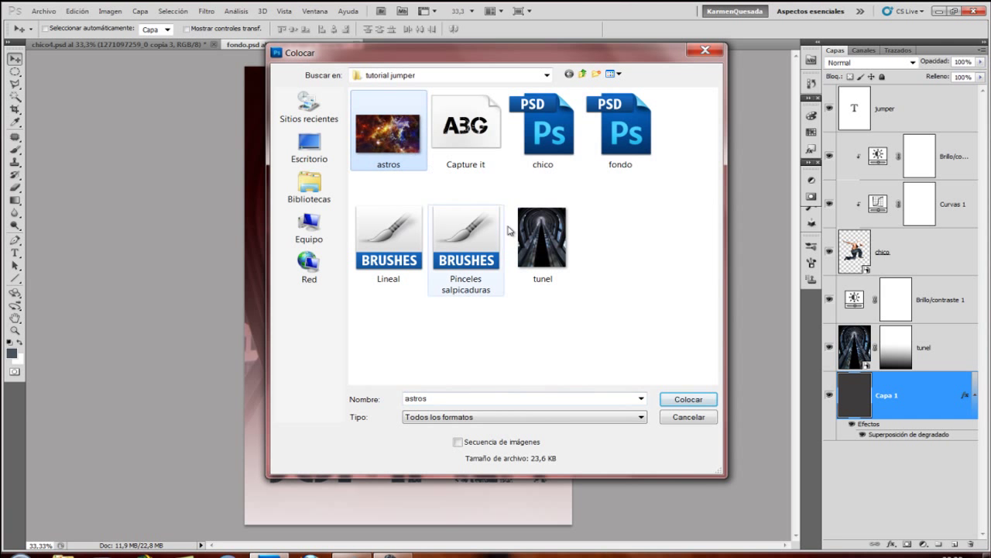
left_click(688, 399)
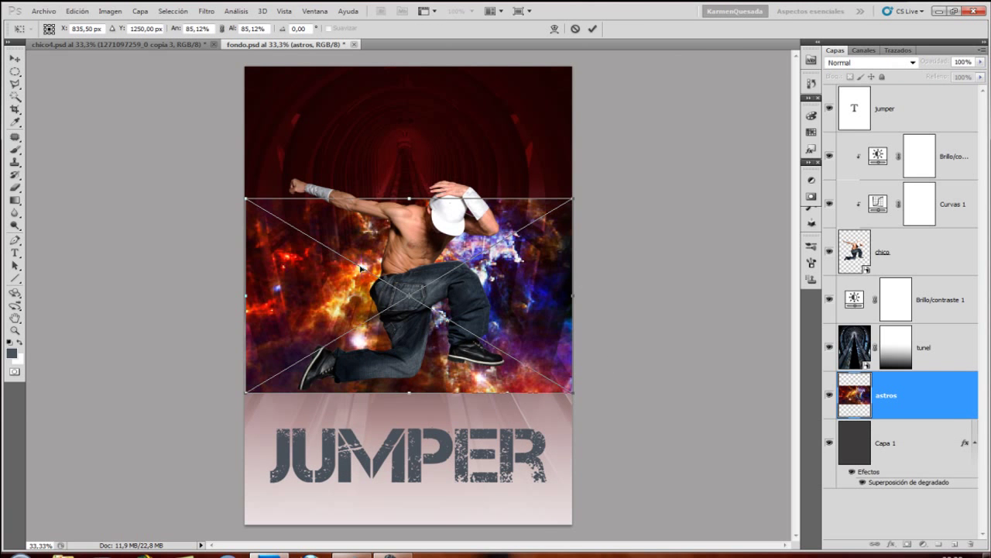
left_click_drag(327, 258, 335, 114)
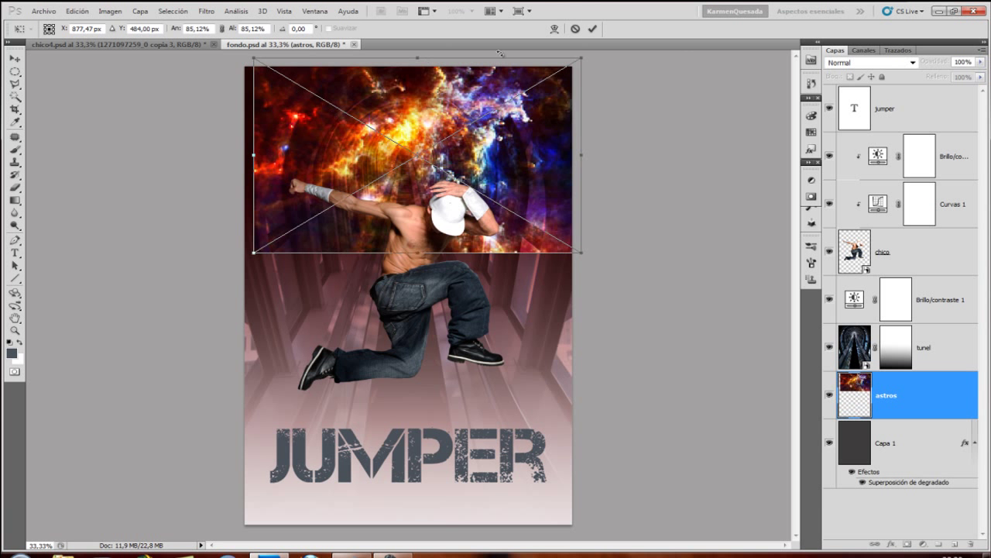
left_click(592, 29)
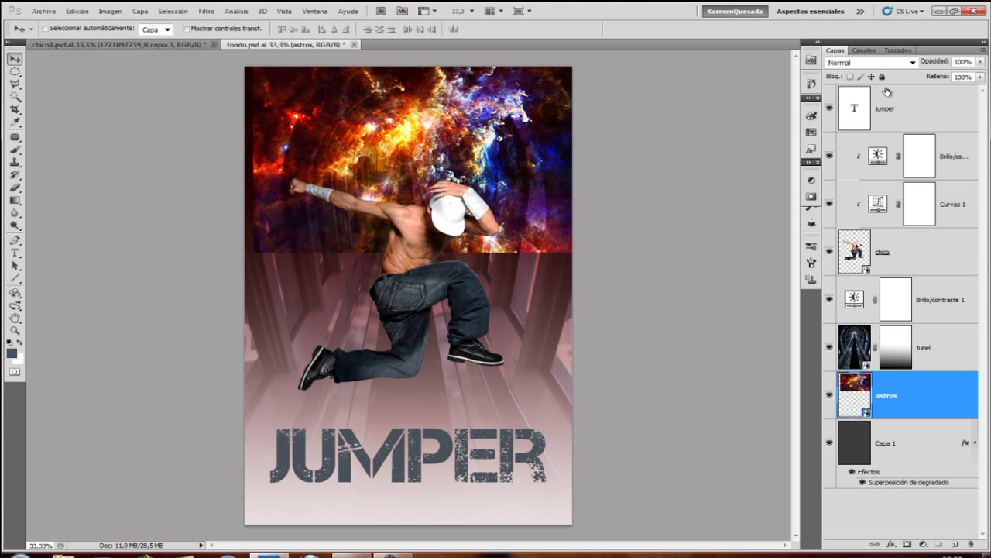
- Set astros to Aclarar blend mode, nudge it slightly, and duplicate it as astros copia
left_click(912, 62)
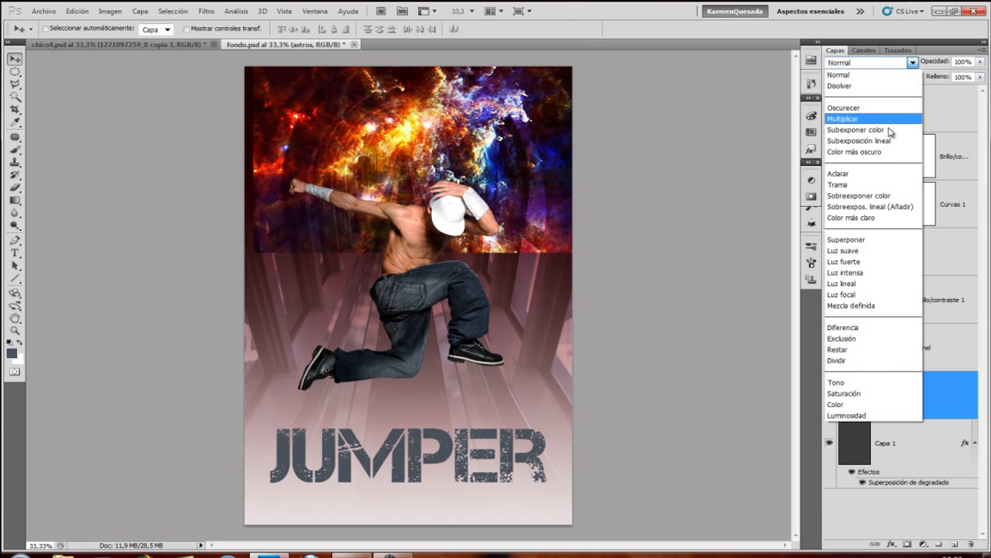
left_click(848, 173)
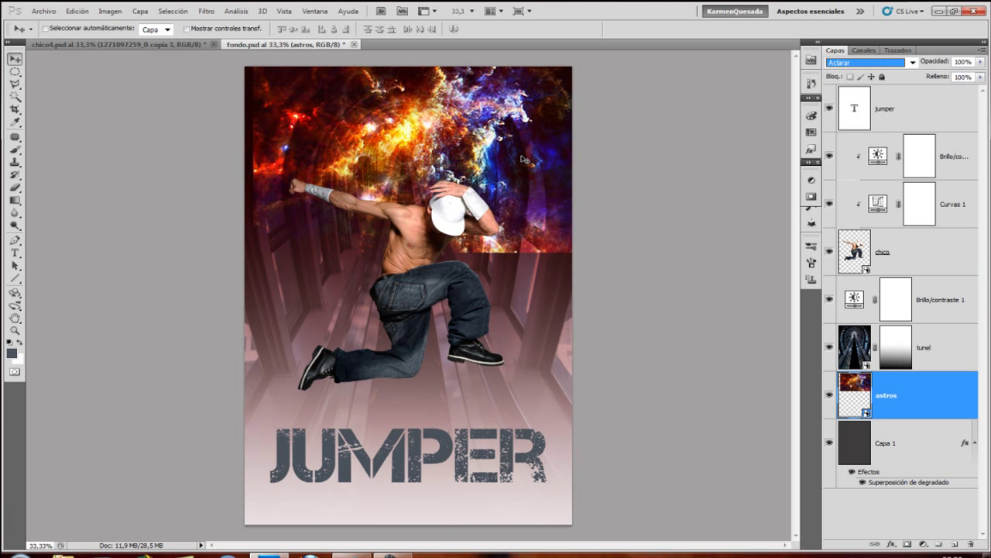
left_click_drag(523, 159, 514, 164)
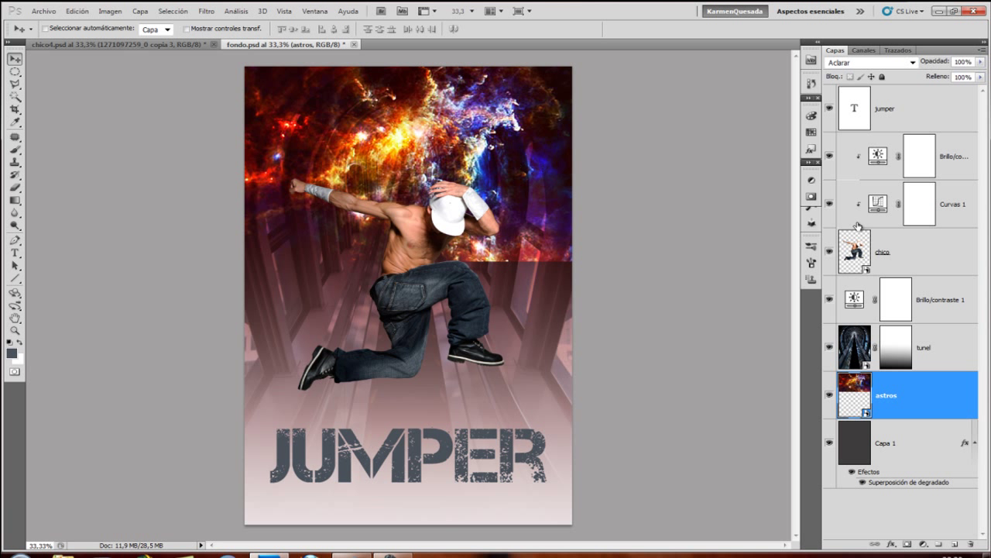
left_click_drag(904, 396, 951, 541)
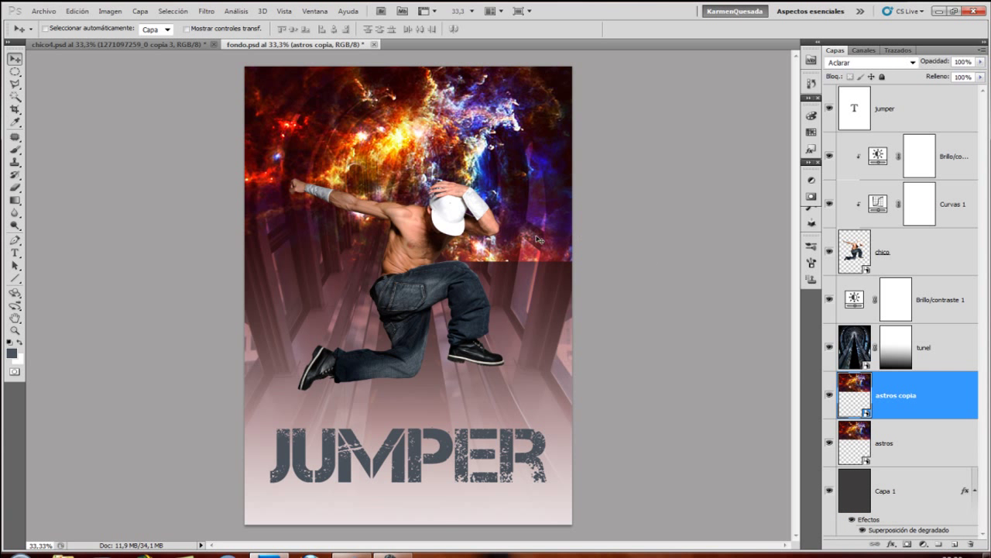
- Move astros copia down over the boy's legs and rotate it about 25° clockwise
mouse_move(442, 156)
left_mouse_down()
mouse_move(485, 310)
mouse_move(590, 341)
mouse_move(549, 326)
mouse_move(556, 353)
left_mouse_up()
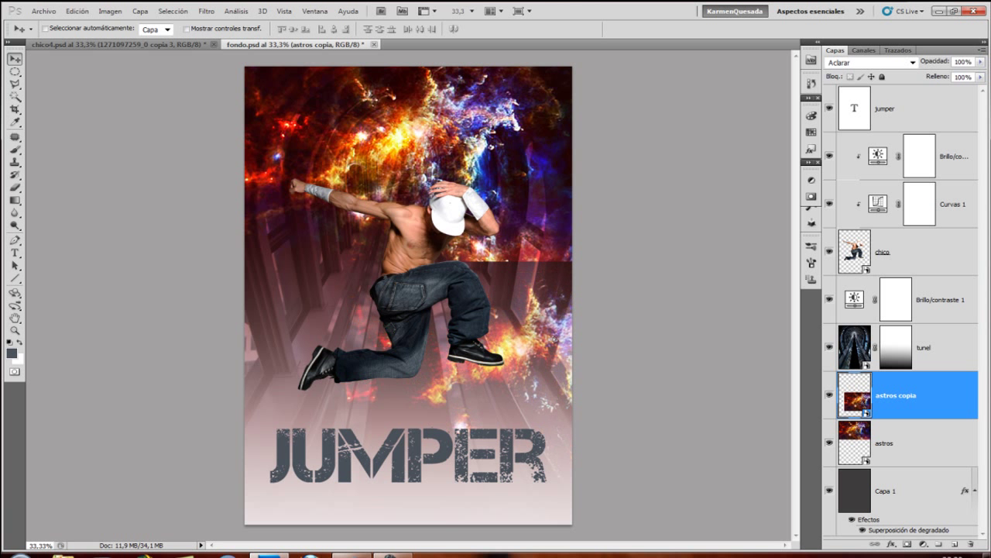
key("ctrl+t")
right_click(564, 347)
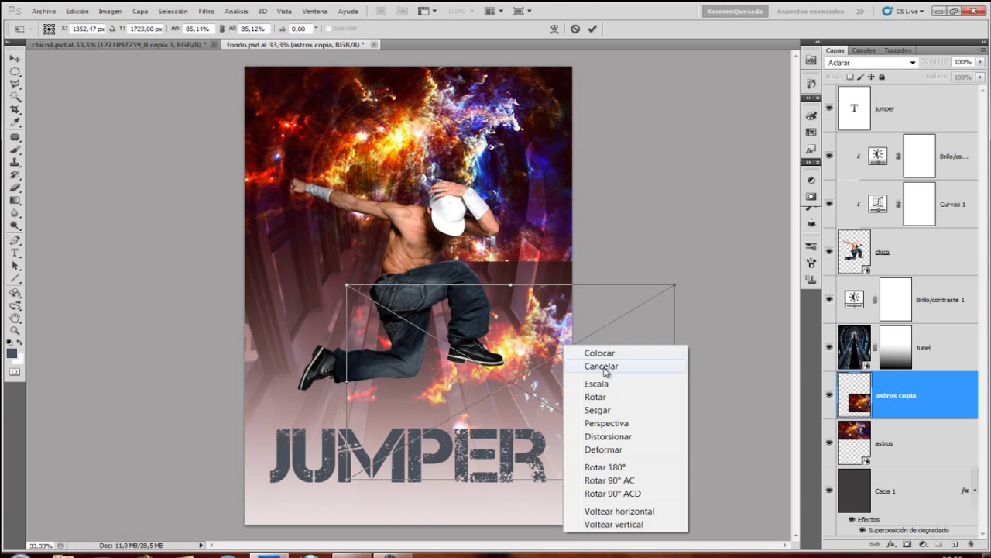
left_click(654, 310)
left_click_drag(672, 286, 689, 361)
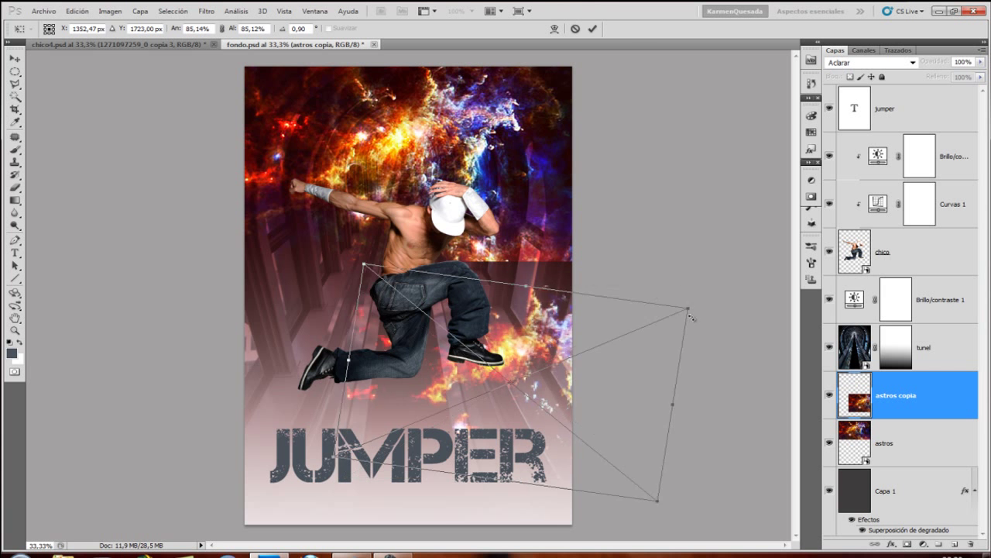
left_click_drag(603, 359, 587, 359)
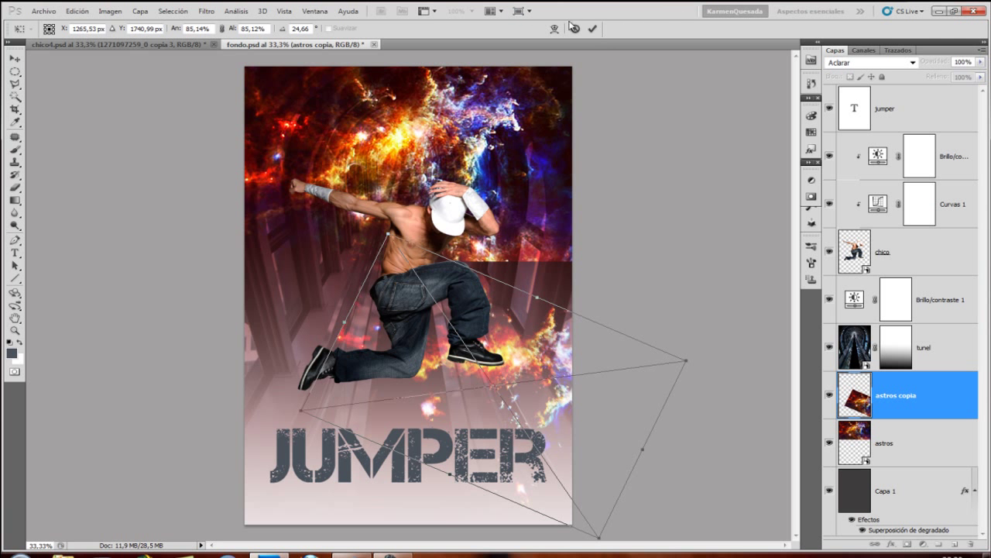
left_click(592, 28)
- Stretch the original astros layer wider to the right and shift it slightly down
key("ctrl+t")
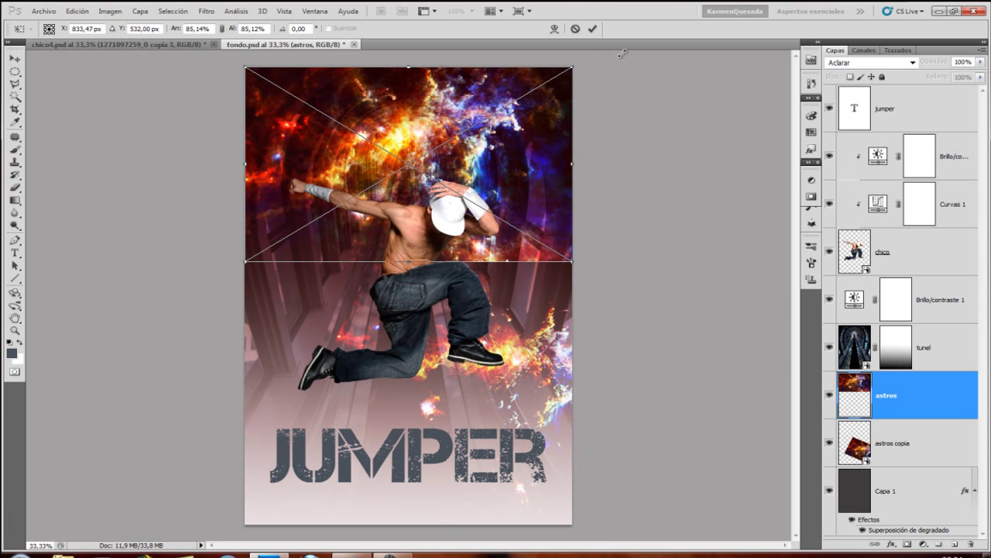
left_click_drag(622, 53, 731, 44)
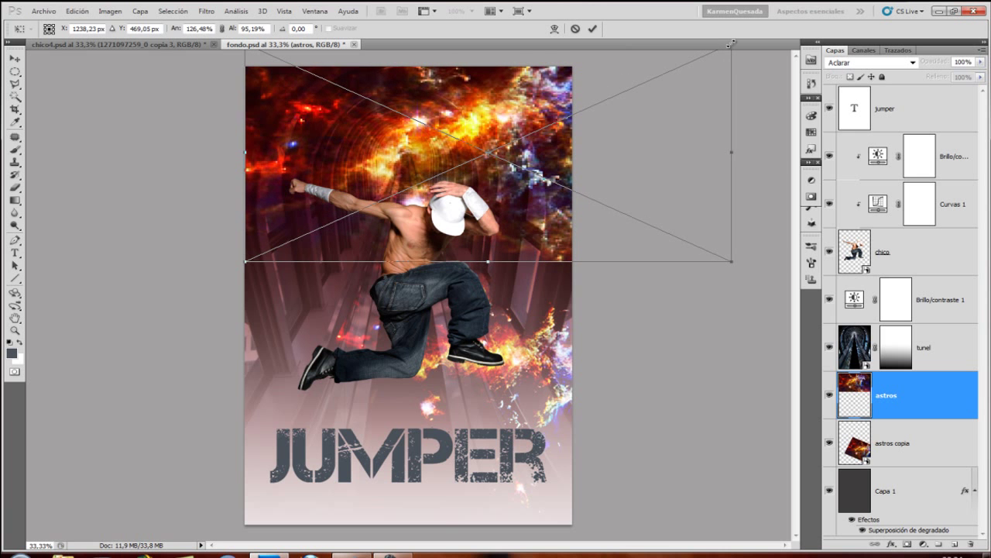
left_click_drag(449, 140, 451, 147)
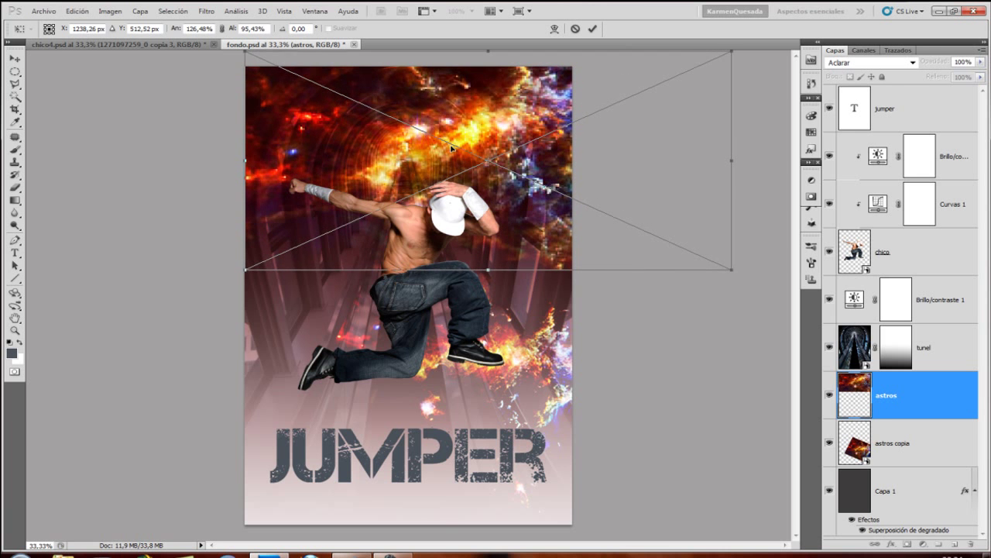
left_click(592, 29)
- Set the astros layer's opacity to 70%
key("8")
key("5")
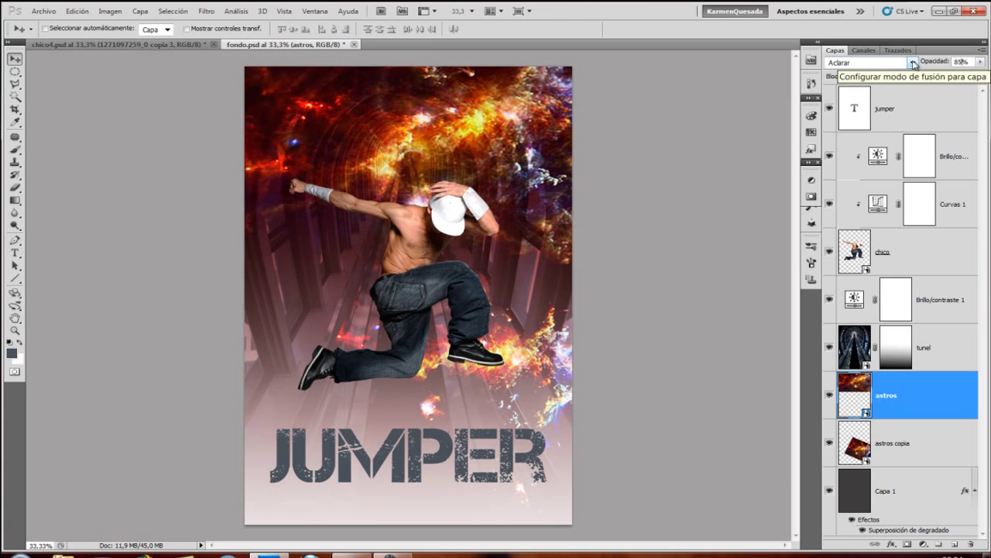
key("7")
- Open astros.jpg, tile it side by side with fondo.psd, and show the Canales panel
left_click(44, 11)
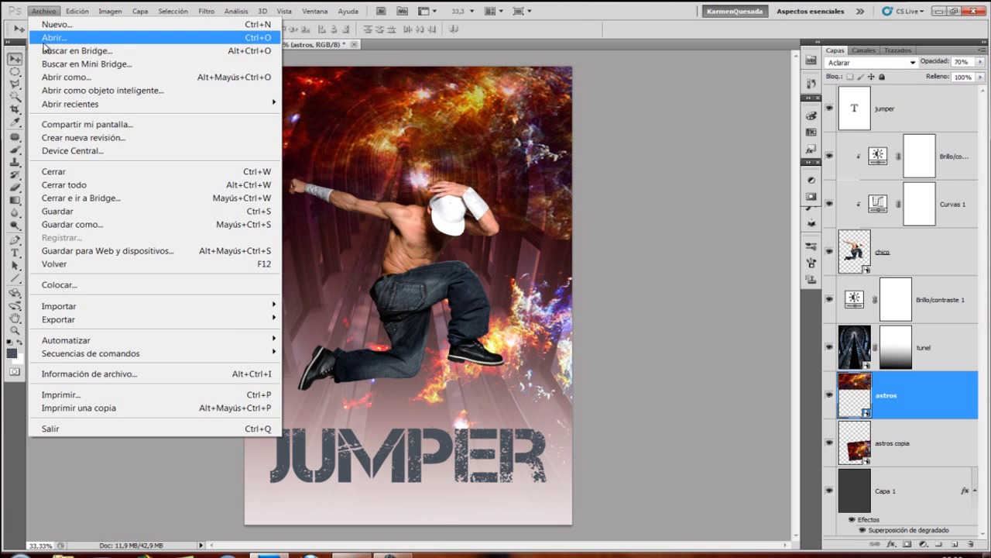
left_click(51, 37)
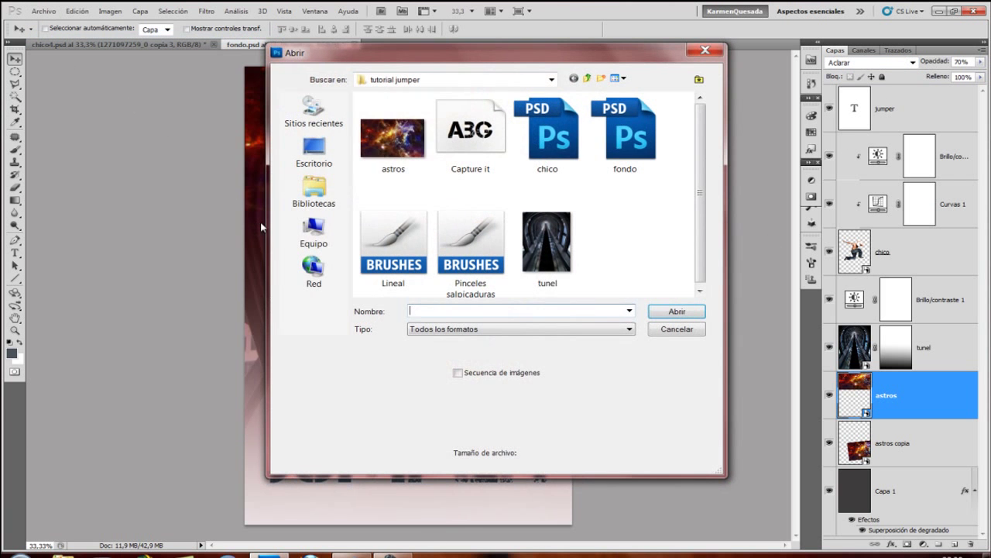
left_click(398, 147)
left_click(676, 311)
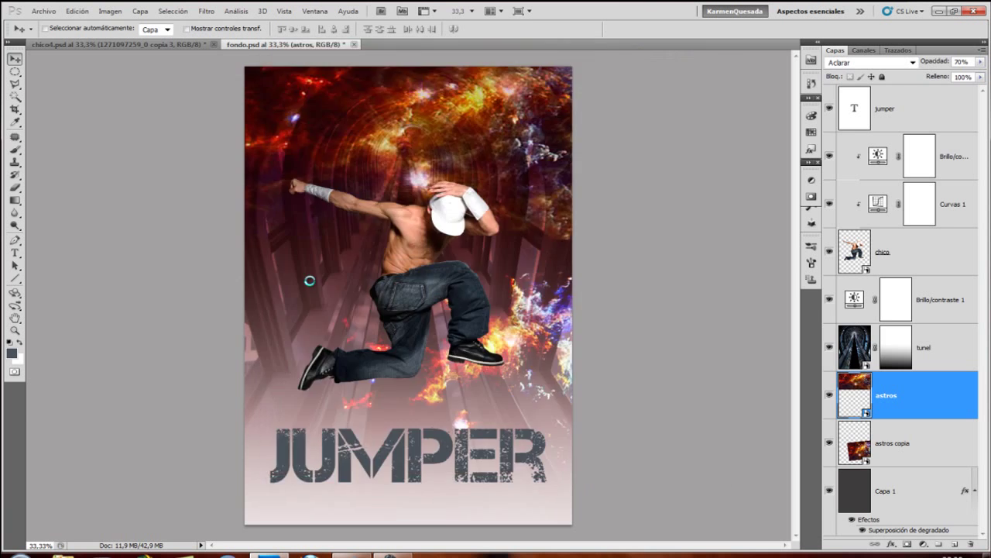
left_click(493, 11)
left_click(495, 51)
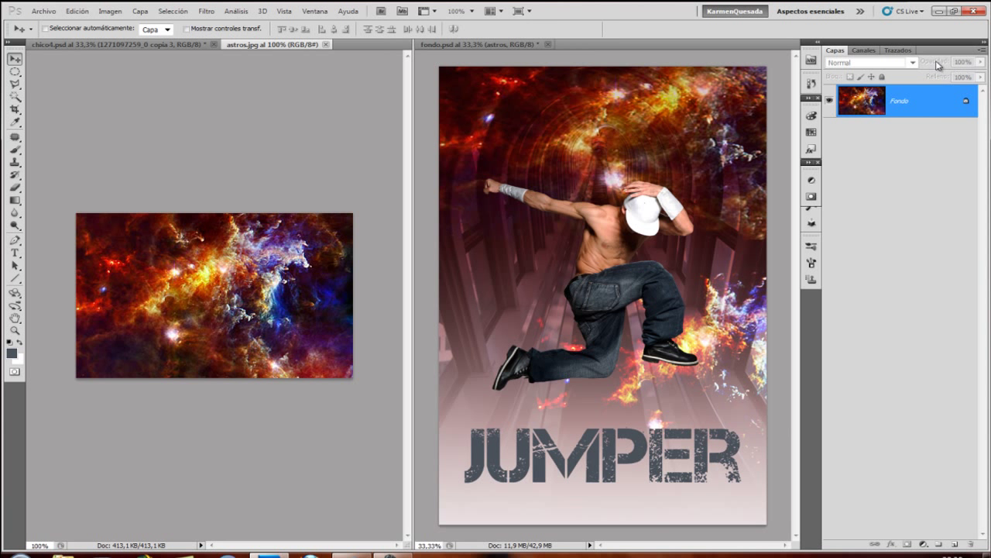
left_click(866, 50)
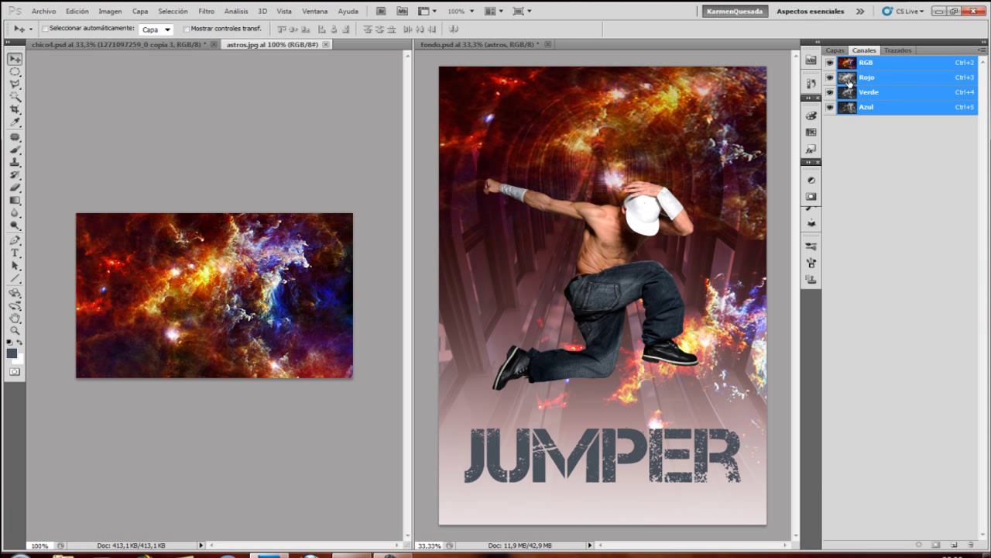
- Copy the nebula's bright parts into the poster, enlarged about 170% and rotated over the torso
left_click(848, 80, "ctrl")
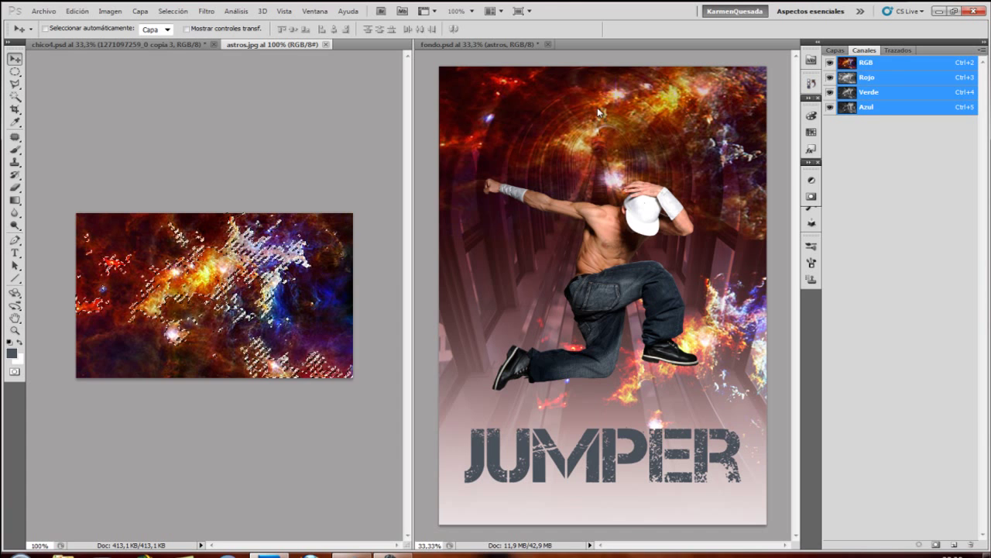
left_click(77, 11)
left_click(93, 106)
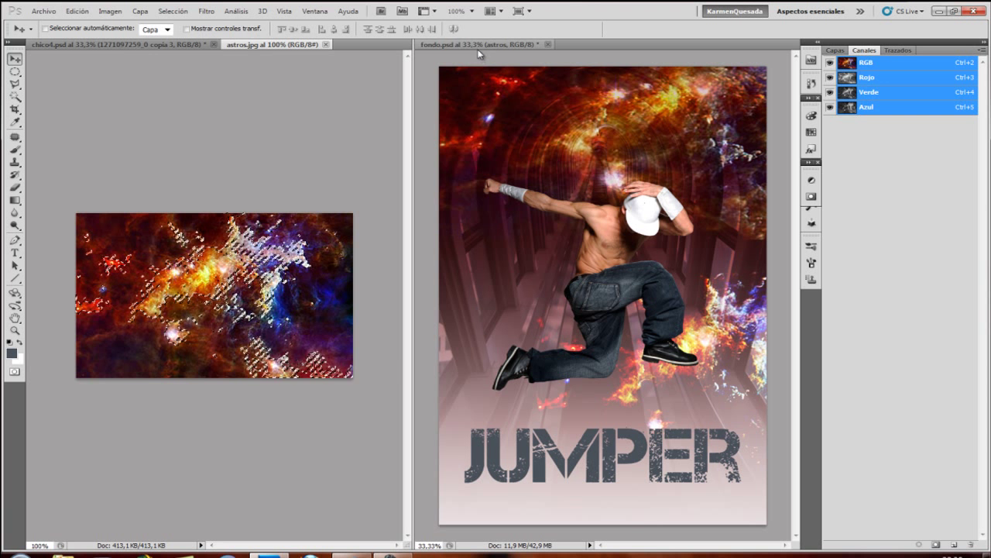
left_click(491, 71)
key("ctrl+v")
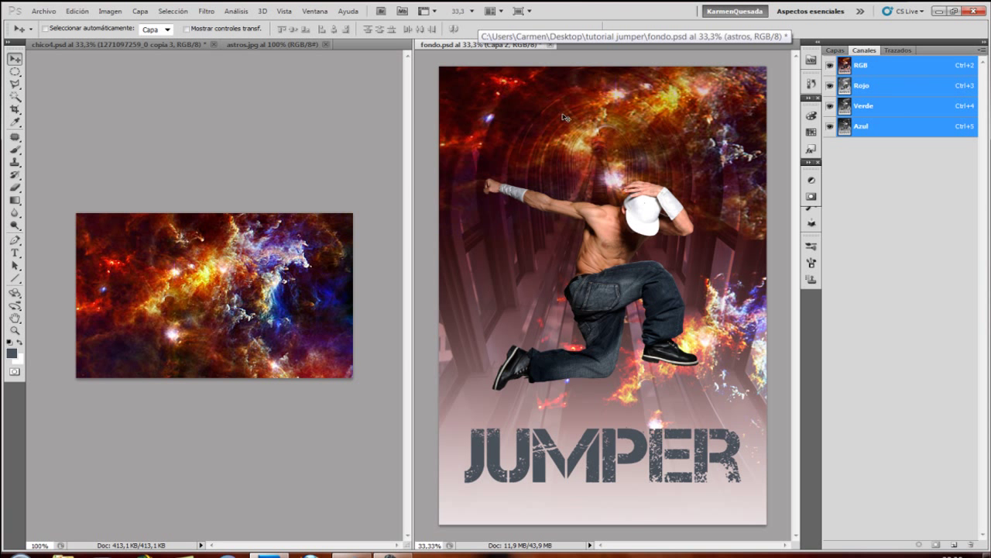
left_click_drag(636, 312, 740, 280)
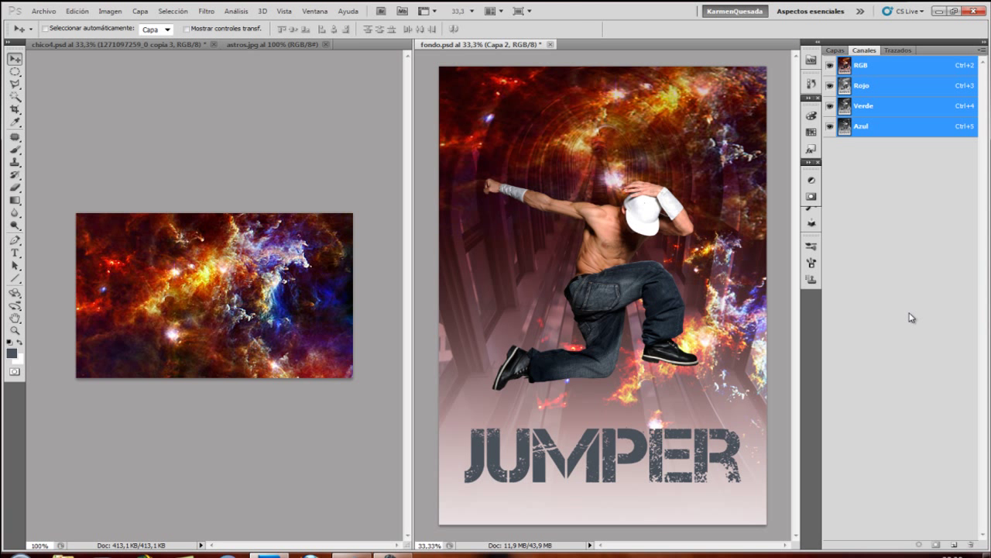
key("ctrl+t")
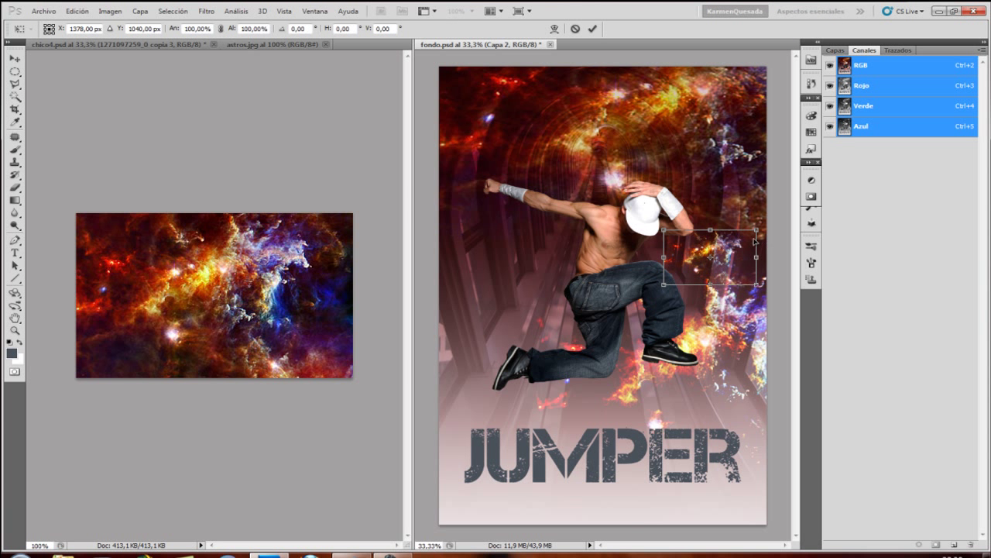
mouse_move(758, 230)
left_mouse_down()
mouse_move(740, 264)
mouse_move(715, 256)
left_mouse_up()
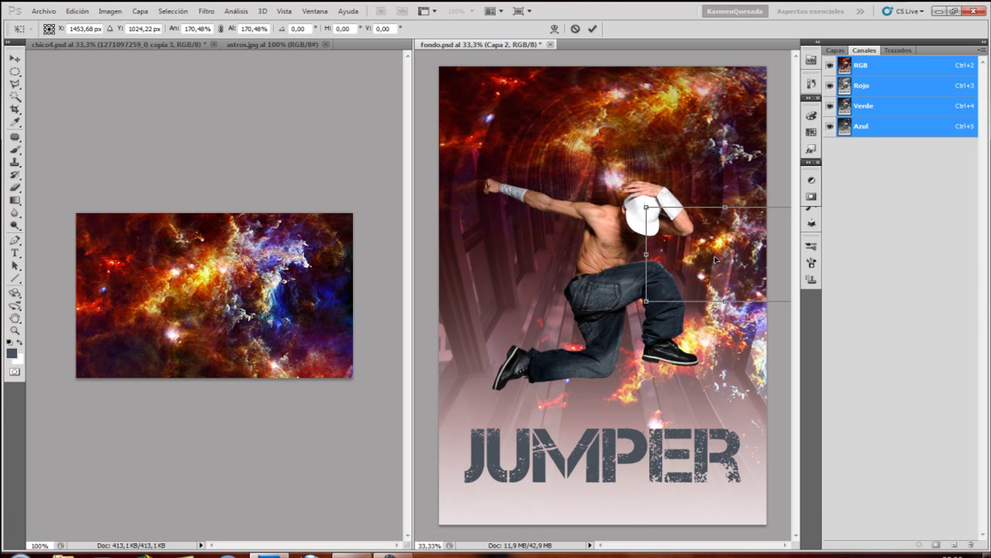
left_click_drag(637, 312, 612, 288)
left_click(594, 30)
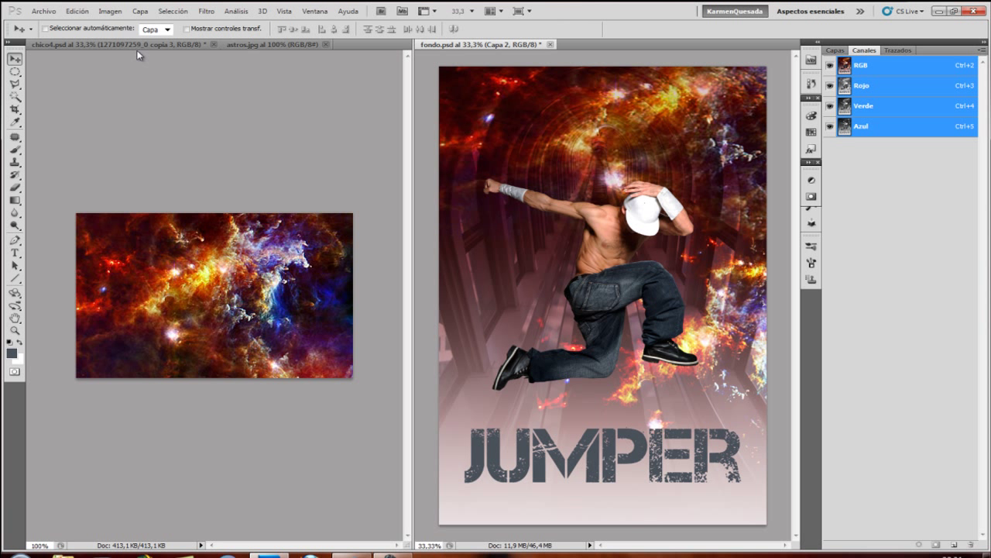
- Paste a second nebula patch left of the boy, enlarged about 311%, then return to Capas
left_click(580, 288, "ctrl")
left_click_drag(566, 311, 555, 303)
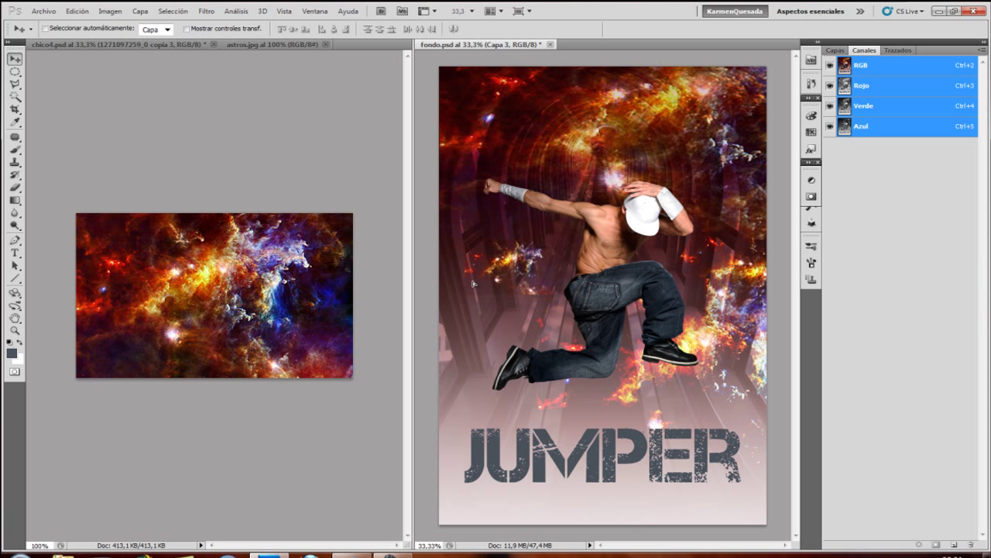
key("ctrl+t")
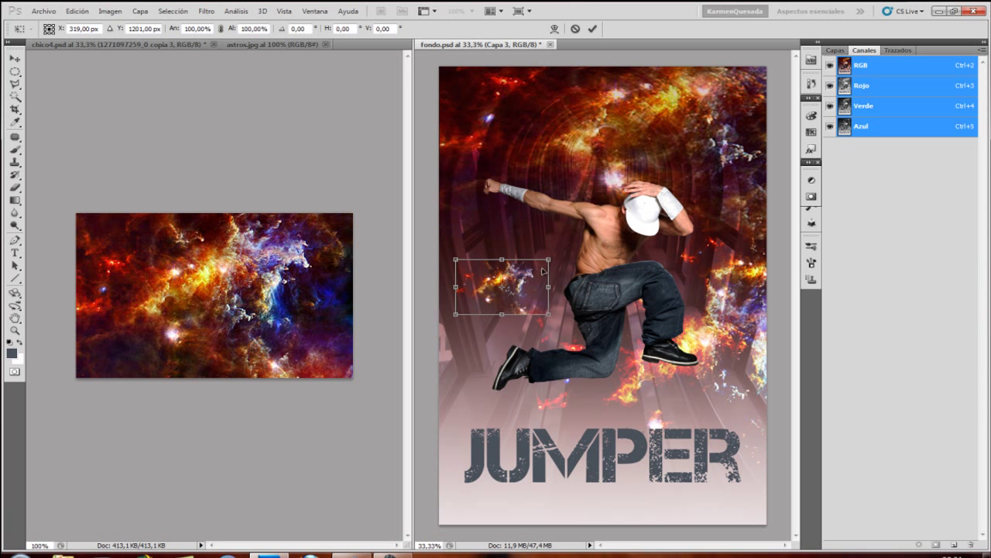
left_click_drag(549, 258, 705, 155)
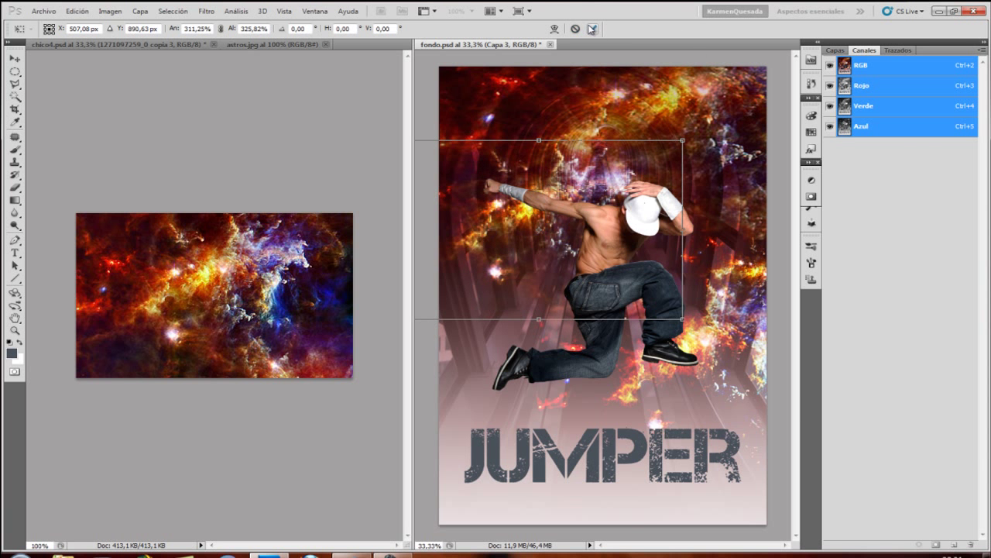
left_click(592, 29)
left_click(836, 50)
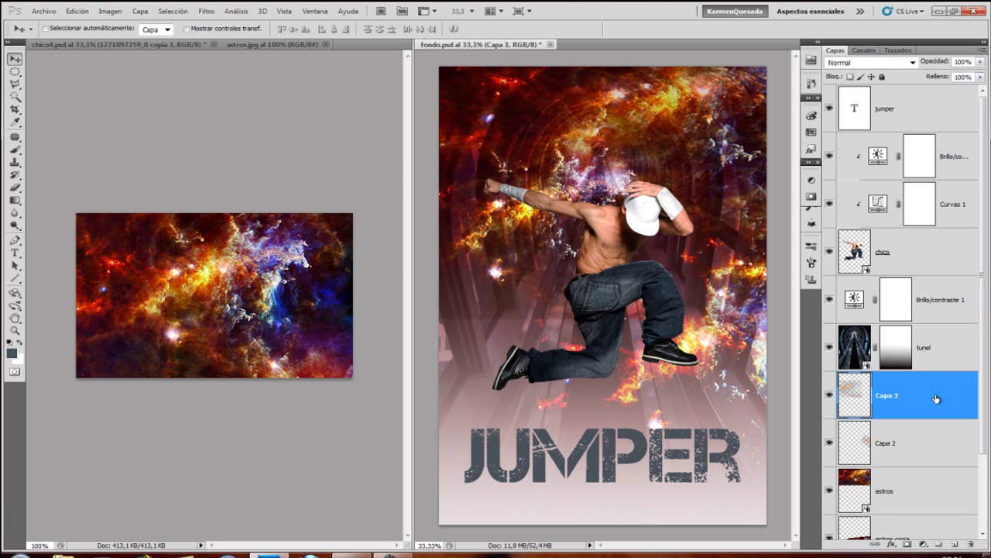
- Switch Capa 3's blend mode to Aclarar (Lighten) and select the astros nebula layer
left_click(914, 62)
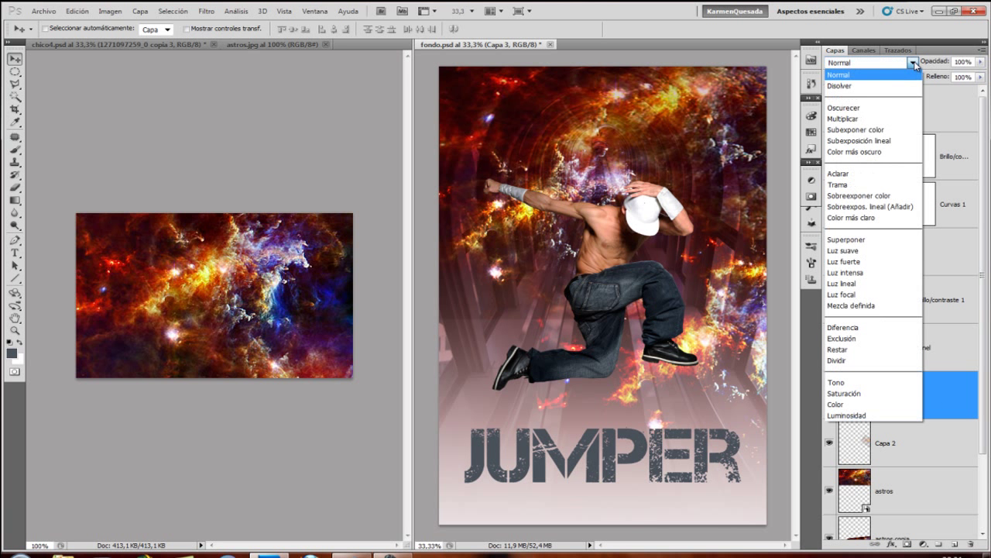
left_click(840, 173)
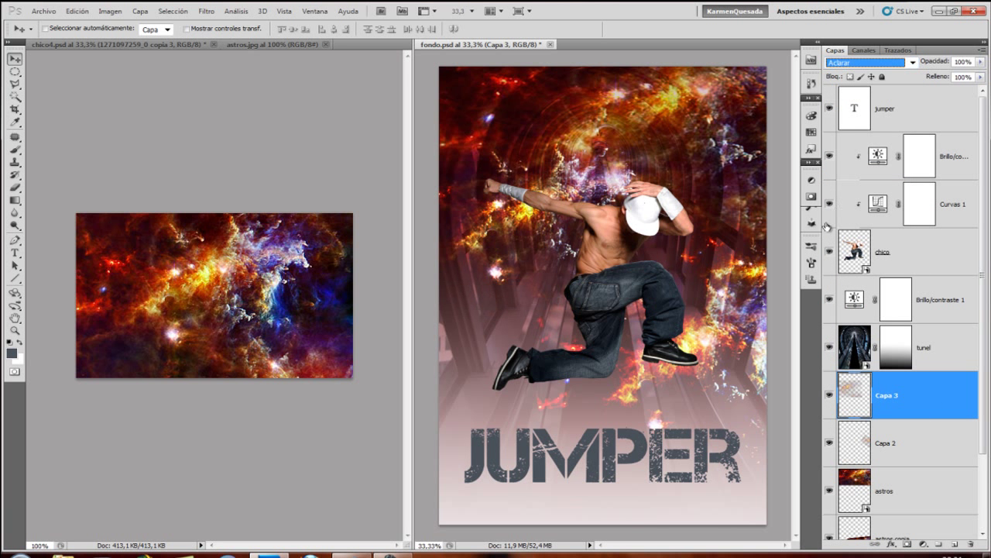
scroll(898, 442, "down", 2)
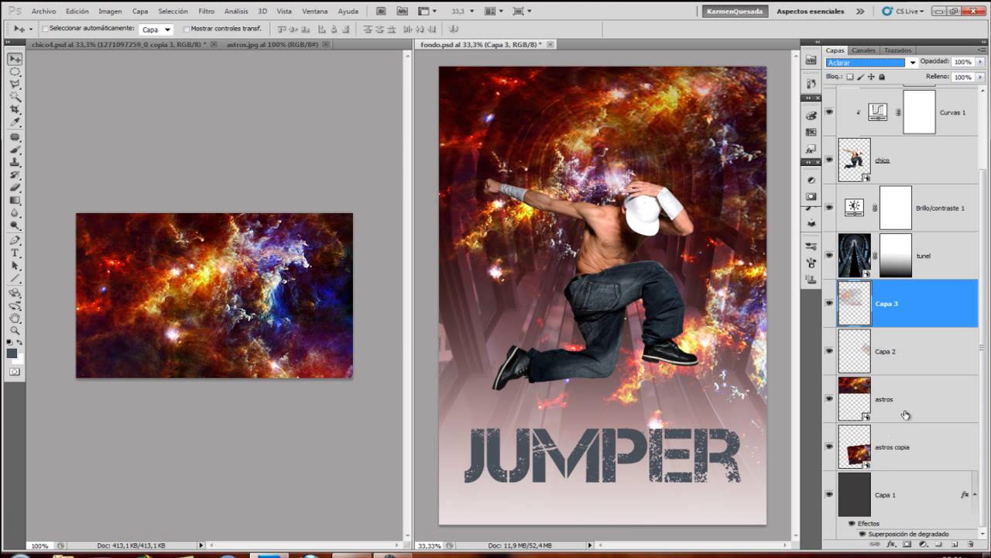
left_click(910, 406)
left_click(911, 353)
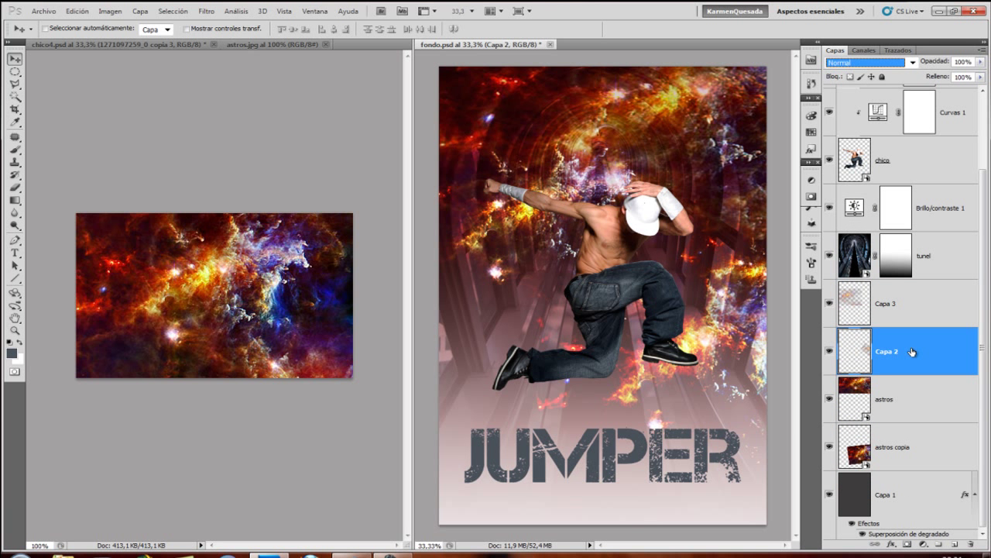
left_click(906, 399)
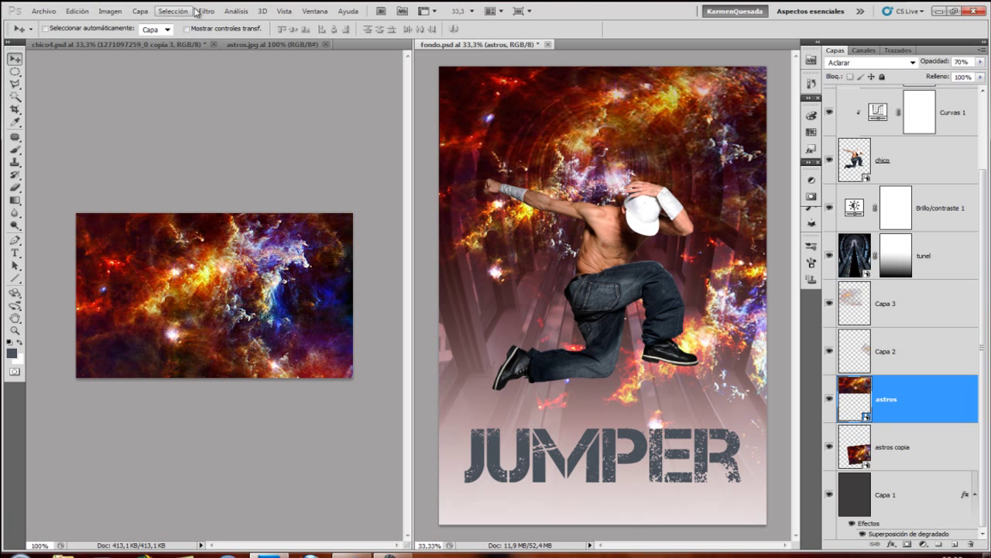
left_click(204, 12)
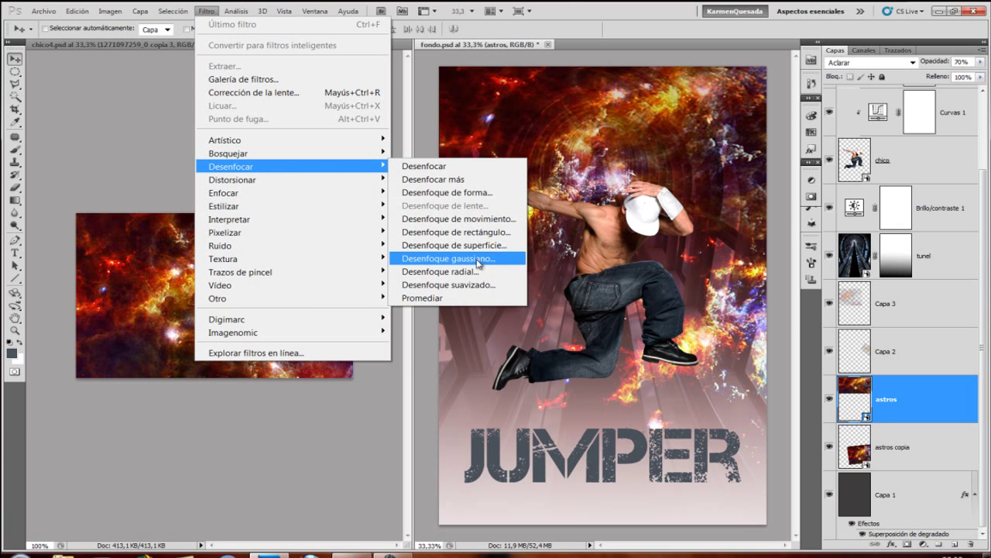
- Soften the astros nebula with a 3-pixel Desenfoque gaussiano smart filter
mouse_move(231, 166)
left_click(445, 257)
left_click_drag(658, 136, 848, 103)
left_click_drag(833, 266, 780, 266)
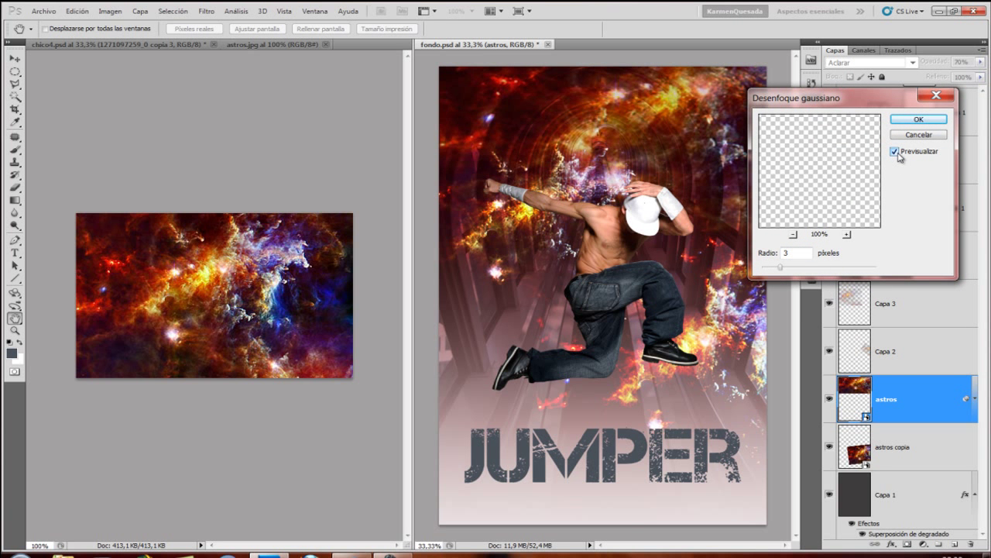
left_click(919, 119)
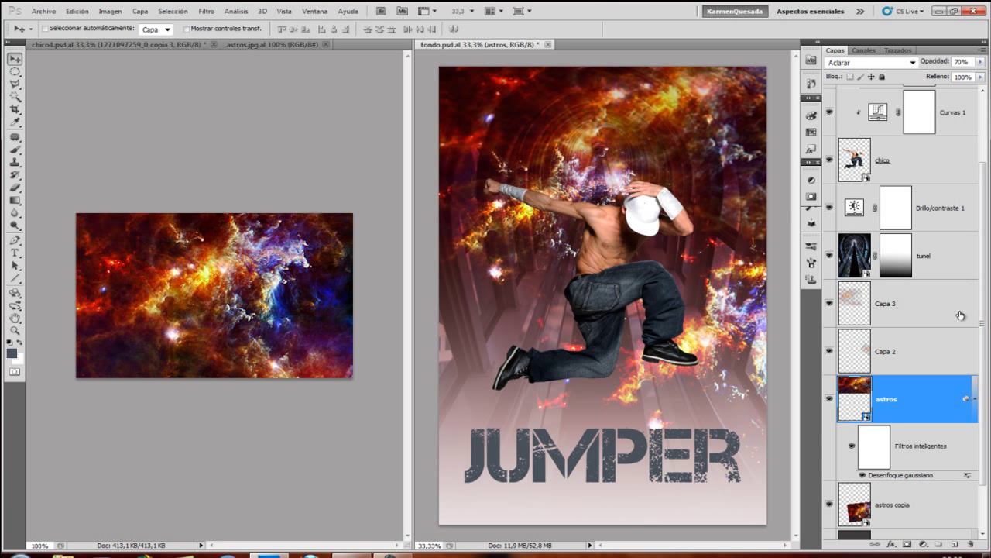
scroll(961, 314, "down", 3)
left_click(930, 246)
- Paint a faint stroke over Capa 3's nebula glow with a 22%-opacity brush
left_click(15, 187)
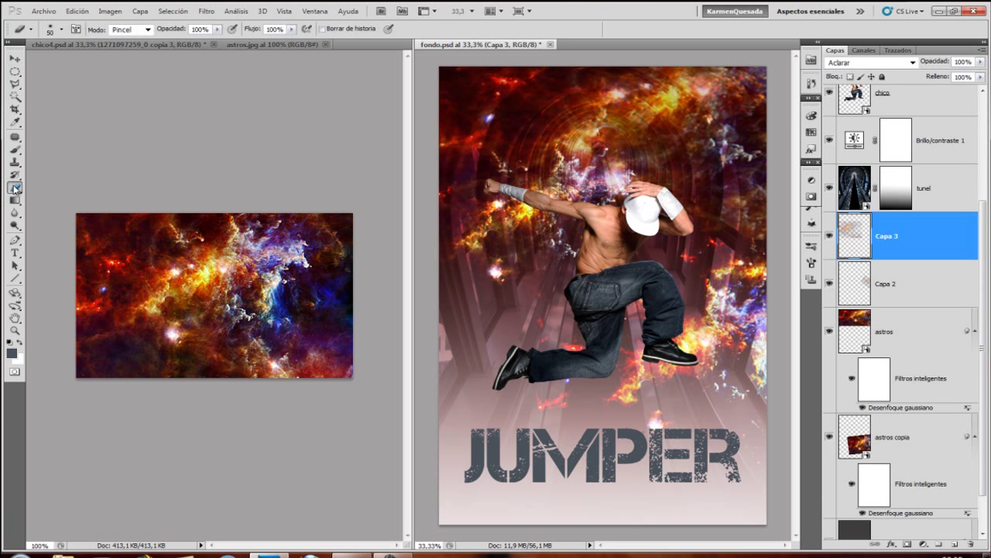
left_click_drag(218, 31, 171, 40)
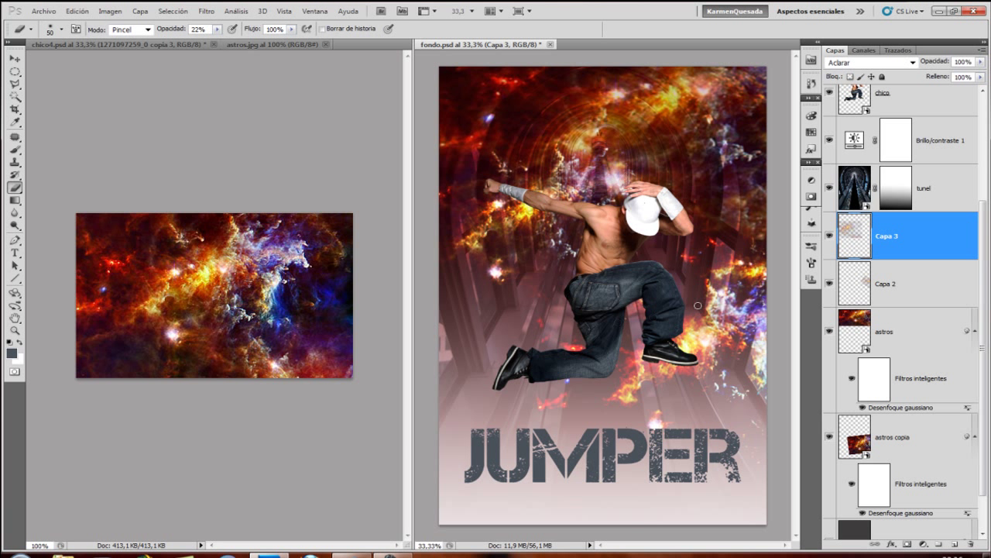
left_click(830, 236)
left_click(829, 236)
left_click_drag(465, 249, 468, 268)
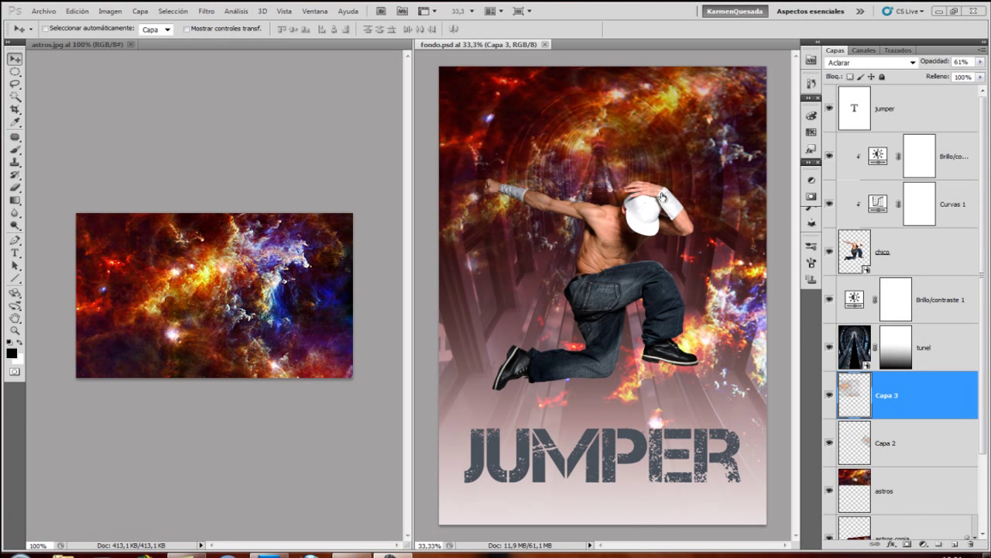
- Close the astros document and merge the boy layer with its adjustment layers
left_click(131, 44)
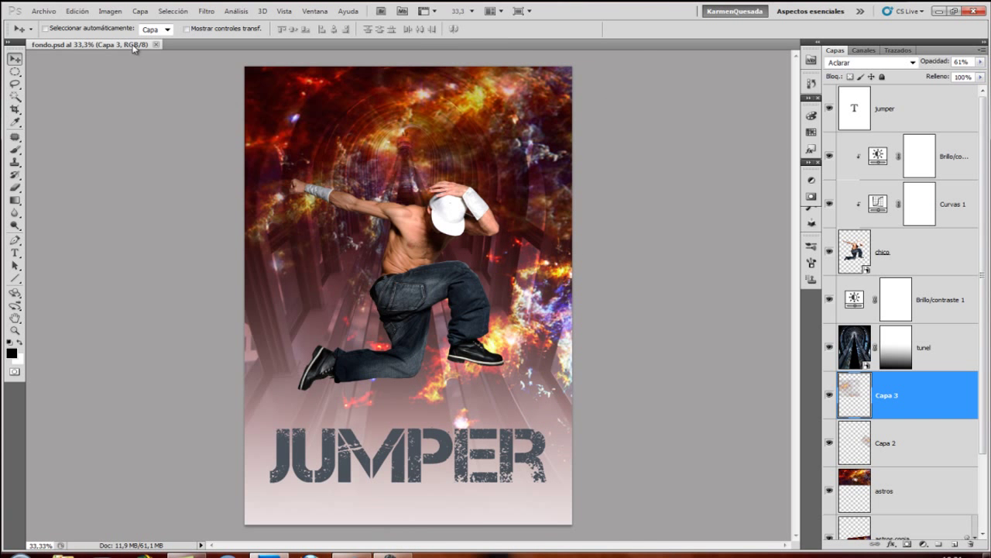
left_click(948, 268)
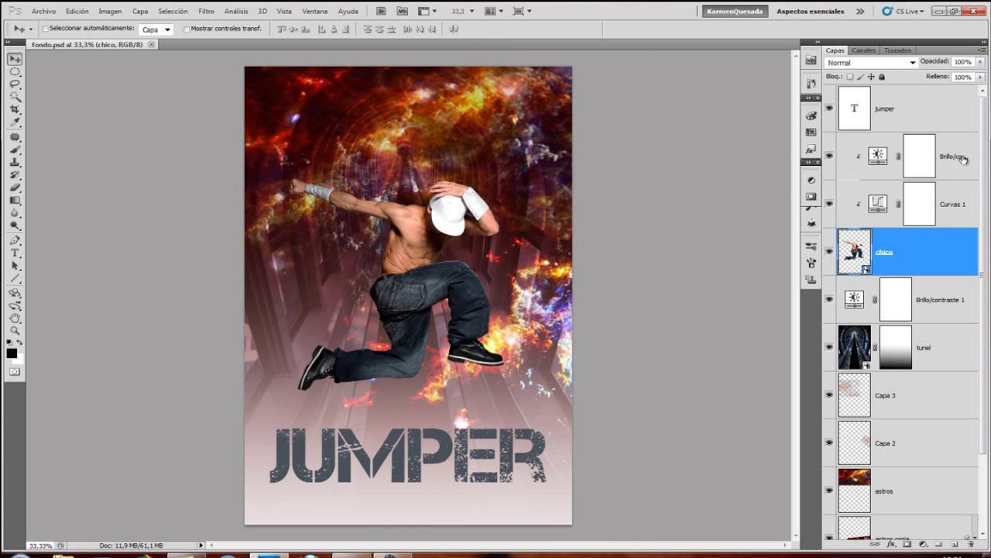
left_click(959, 170, "shift")
key("ctrl+e")
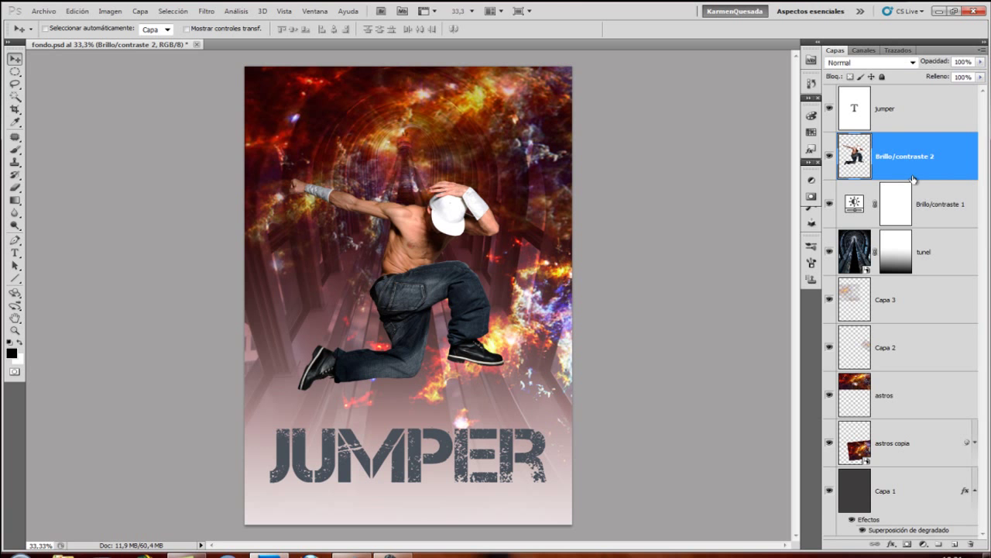
- Give the merged Brillo/contraste 2 layer a Violeta (violet) label colour
right_click(874, 158)
left_click(873, 156)
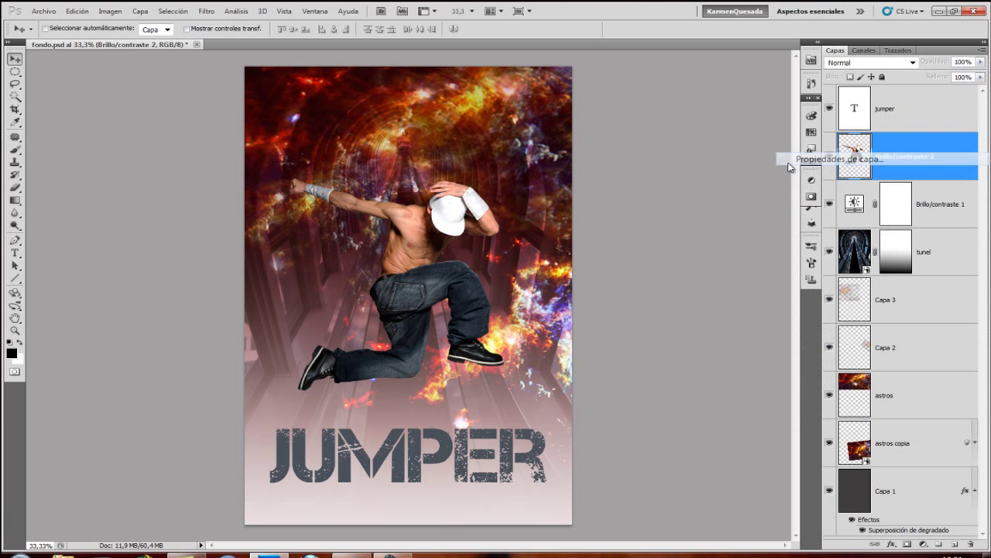
left_click(504, 211)
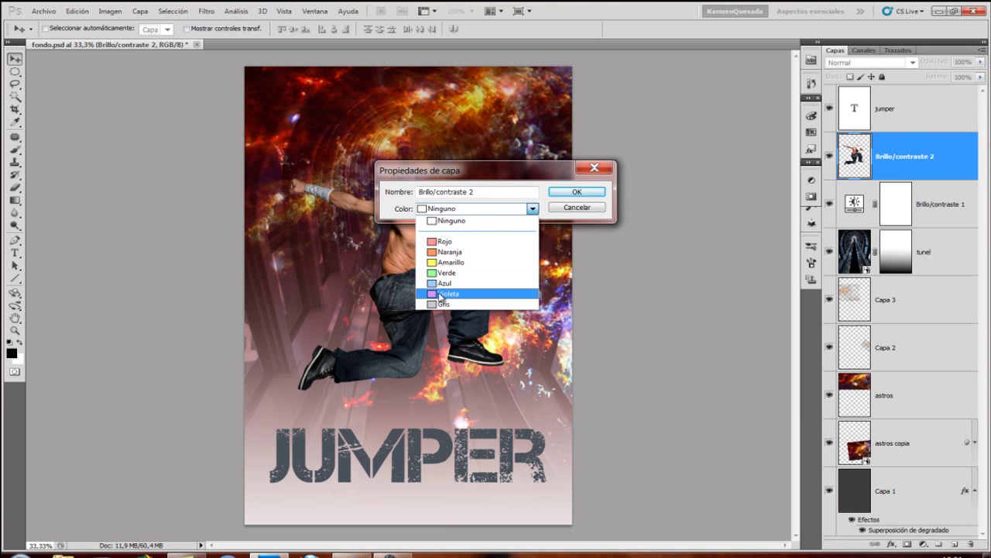
left_click(443, 296)
left_click(573, 193)
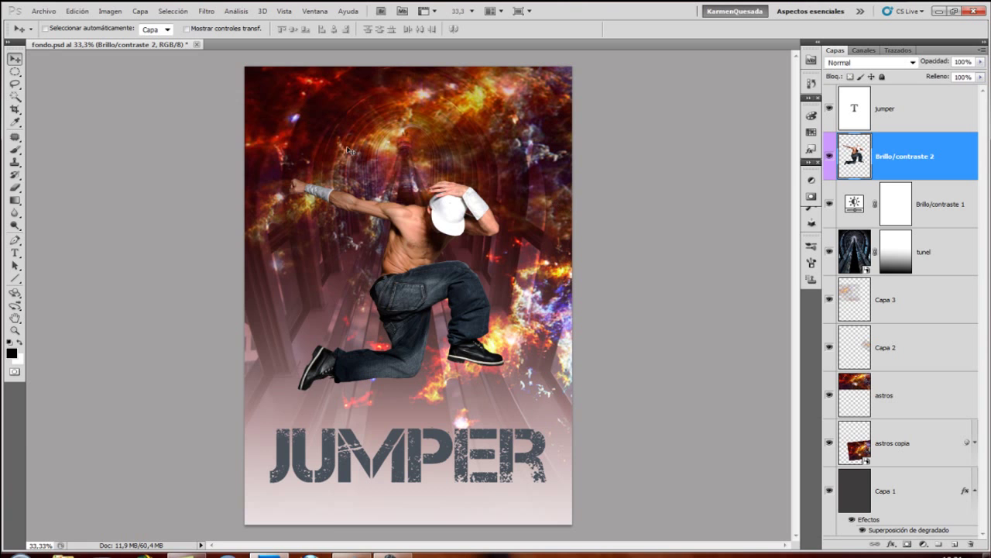
- Zoom to 50% centred on the dancer with the Brush tool's preset picker showing
key("ctrl+plus")
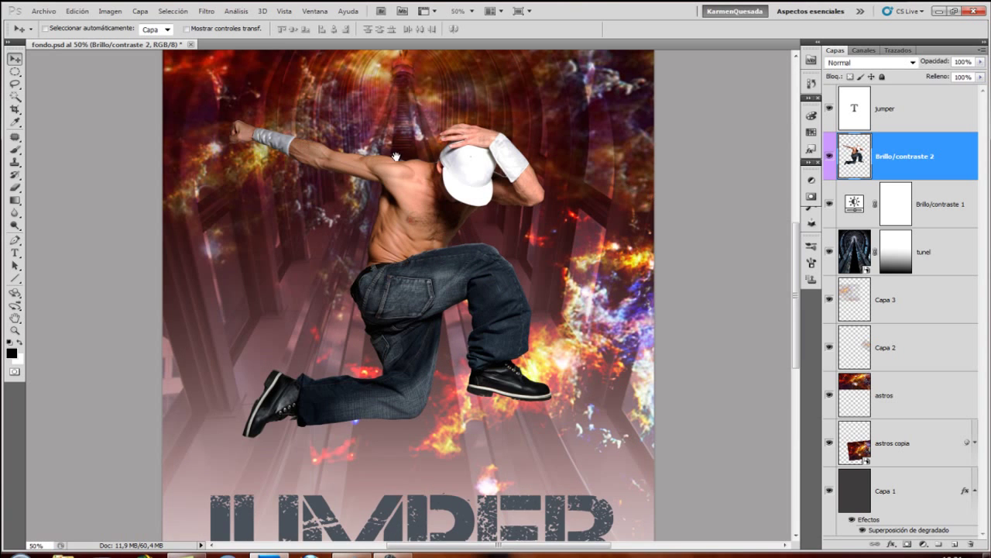
left_click_drag(395, 156, 379, 188)
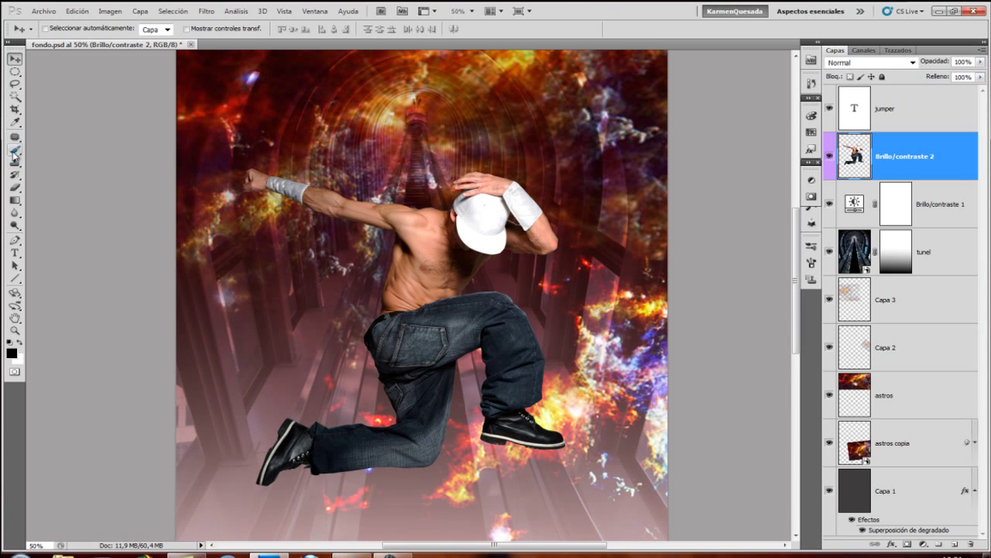
left_click(15, 150)
left_click(62, 30)
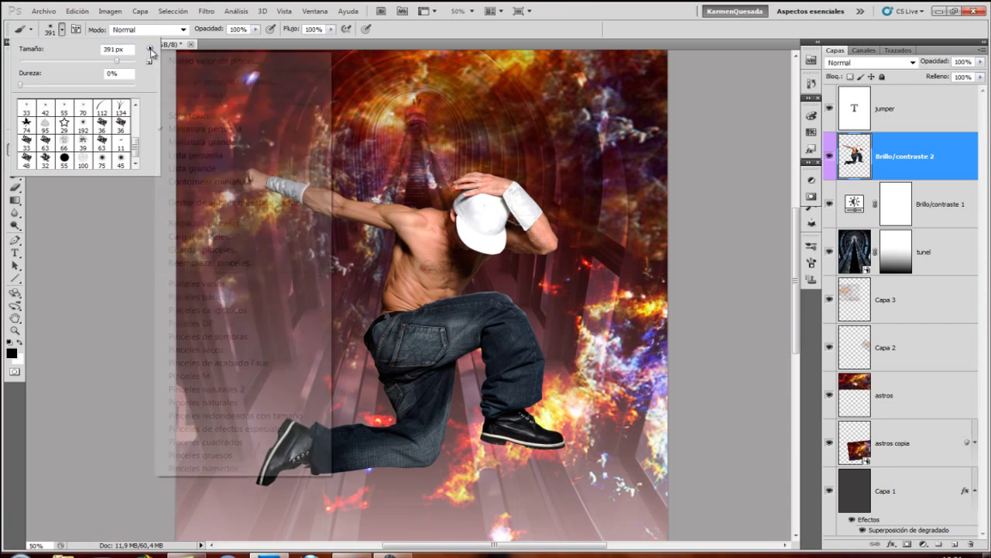
- Load the Pinceles salpicaduras splatter brush set into the brush presets
left_click(150, 48)
left_click(202, 236)
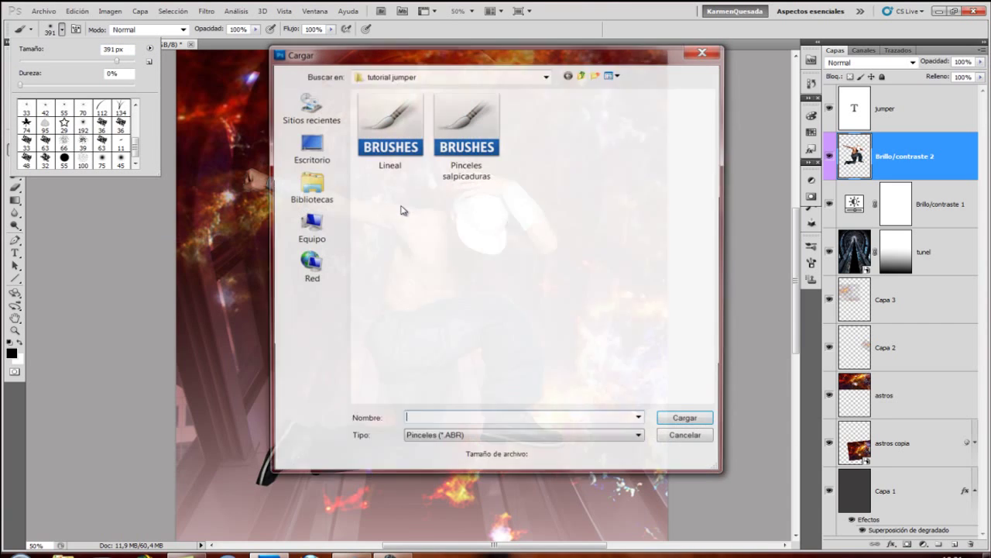
left_click(465, 136)
left_click(692, 424)
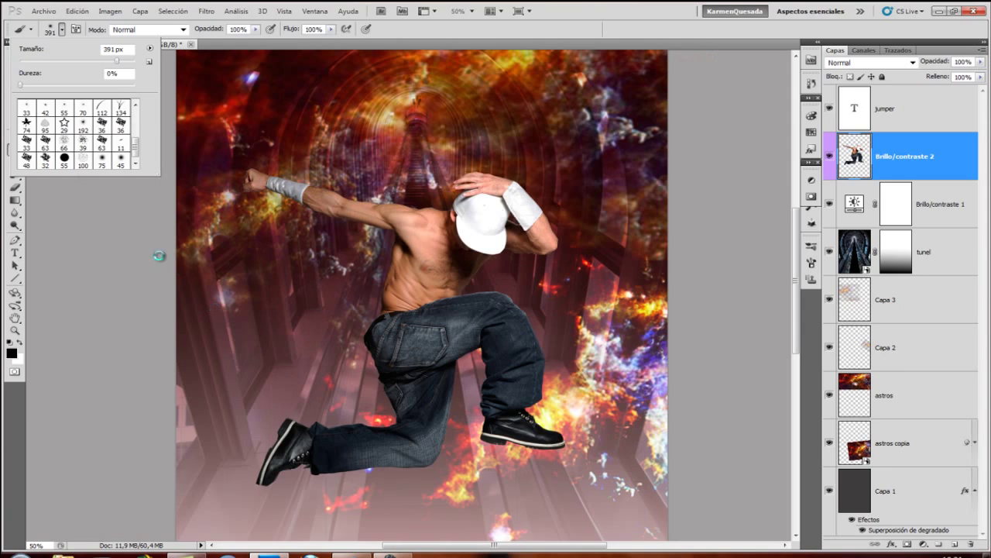
left_click_drag(136, 127, 136, 150)
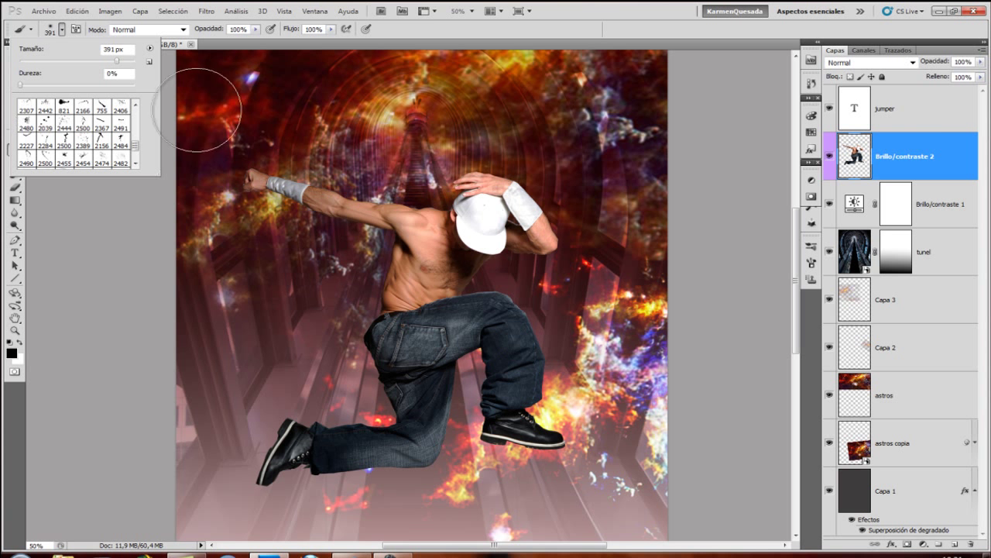
- Select splatter tip 2483 in the Pincel panel
left_click(812, 262)
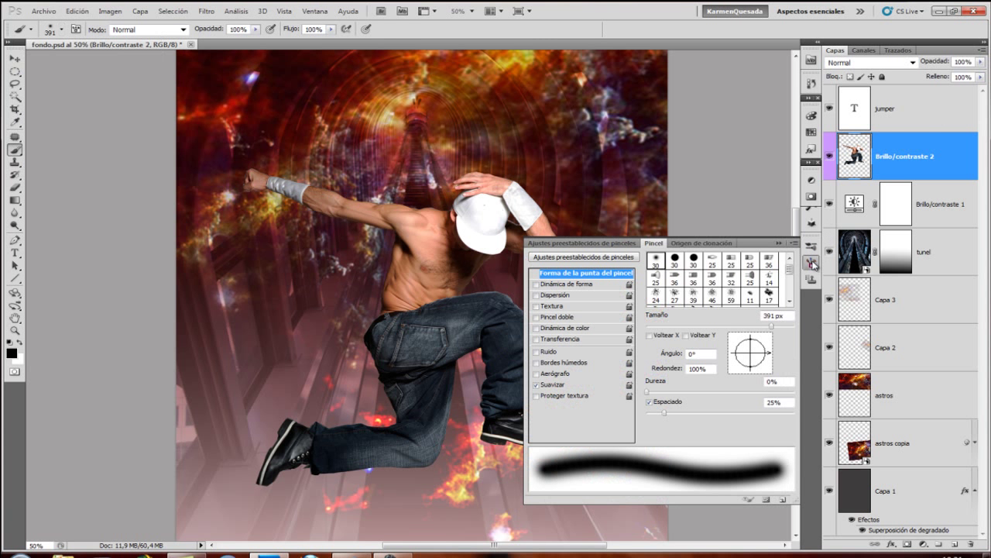
left_click_drag(793, 271, 790, 291)
left_click(711, 268)
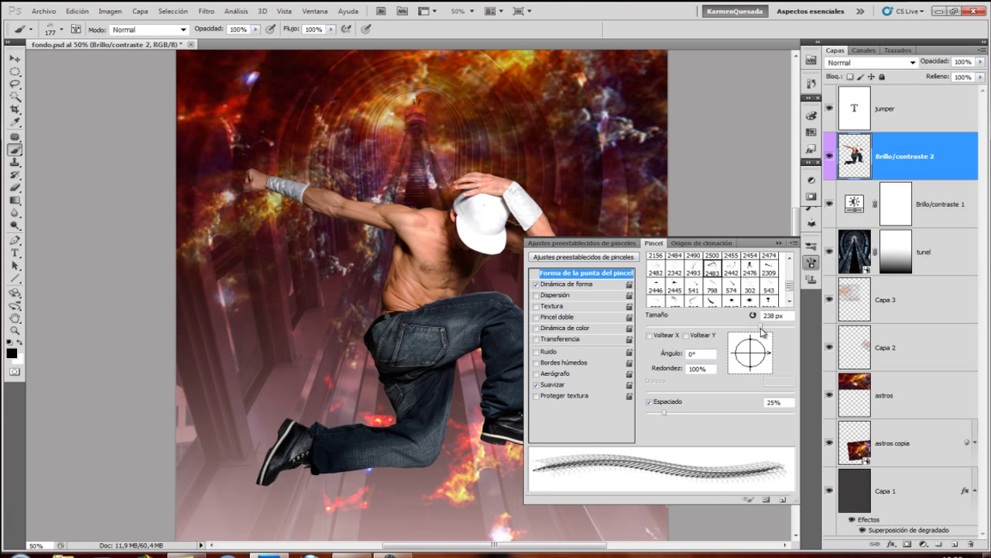
- Stamp a chain-shaped splatter on the shoulder on a new layer, load its outline, hide Capa 4
key("ctrl+shift+alt+n")
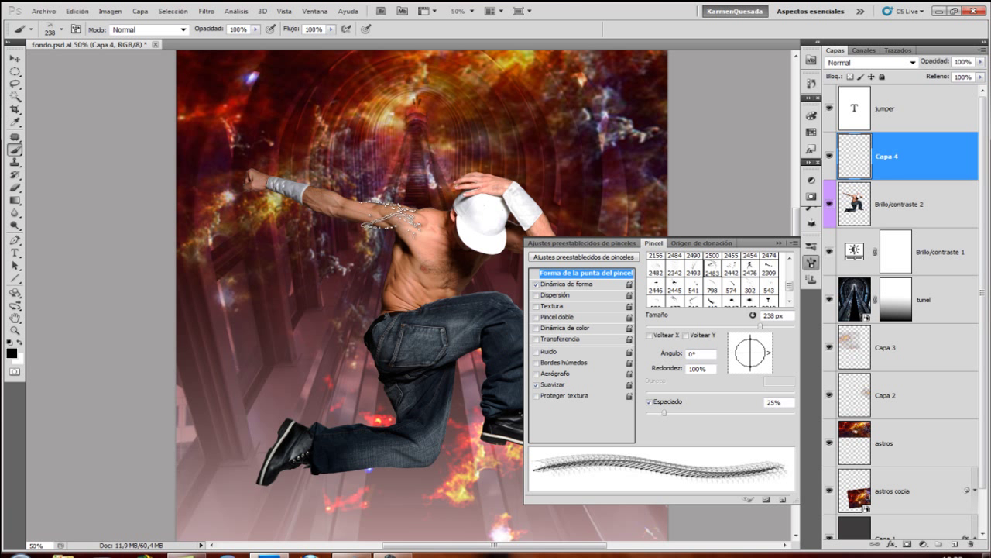
left_click(391, 215)
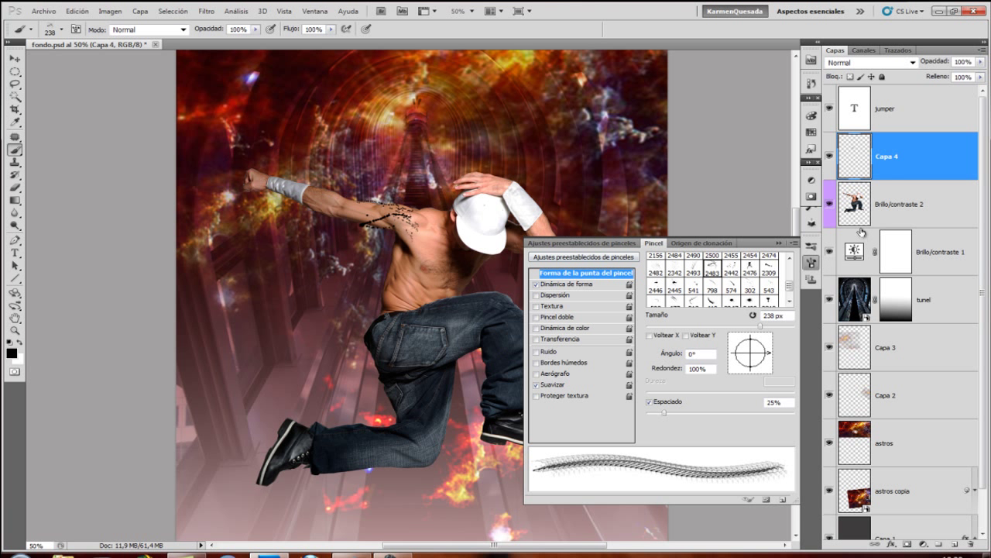
left_click(856, 158, "ctrl")
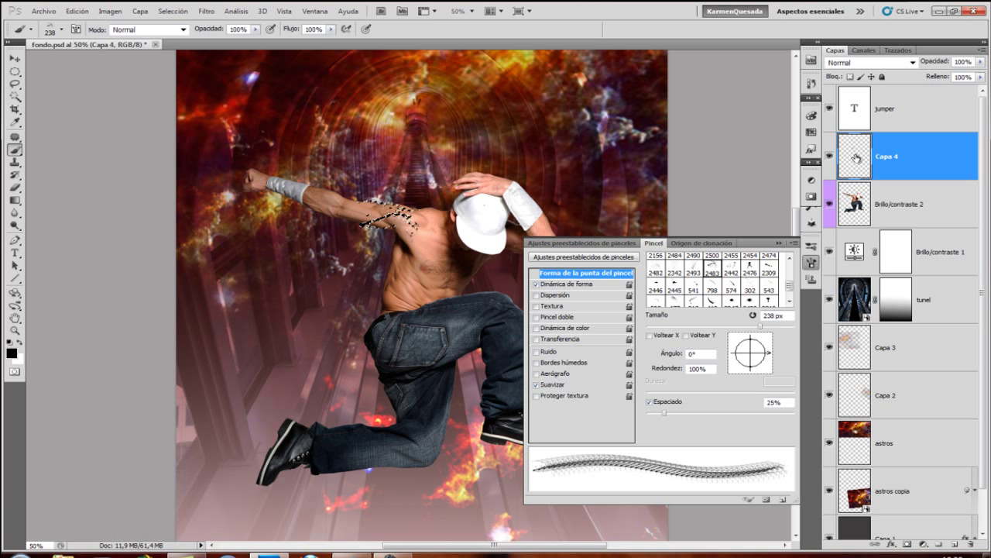
left_click(830, 159)
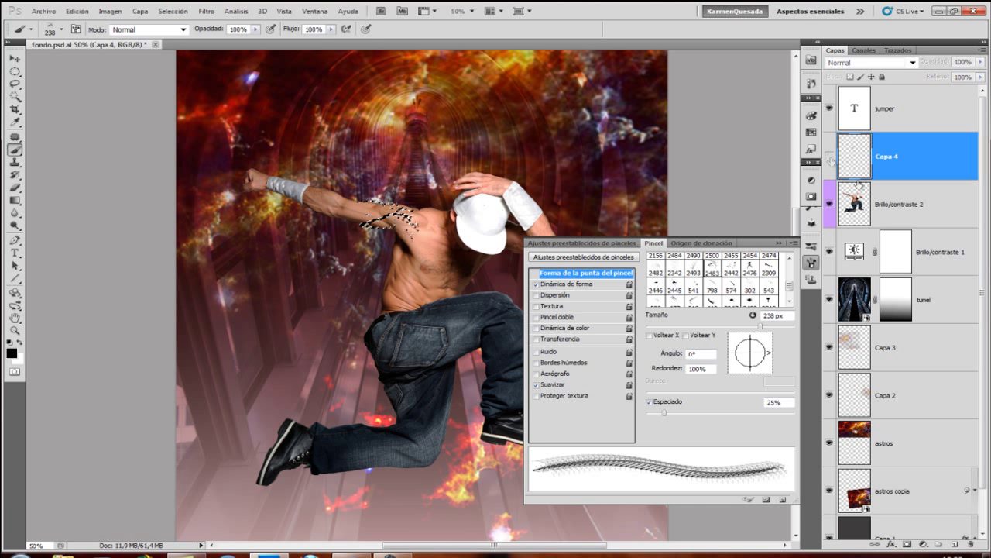
- Cut the stamp-shaped shoulder area from the dancer onto new layer Capa 5 and nudge it
left_click(954, 223)
key("ctrl+x")
key("ctrl+v")
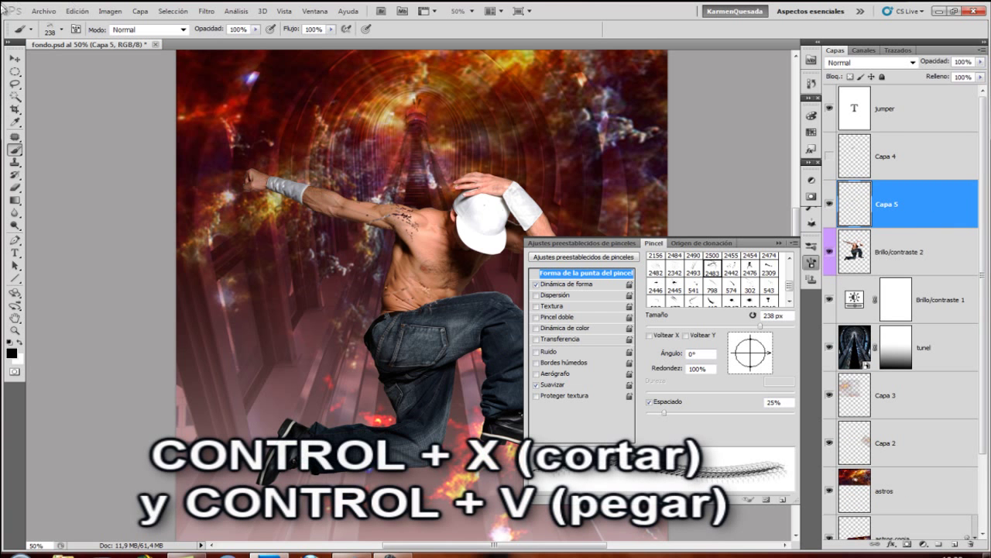
left_click(14, 60)
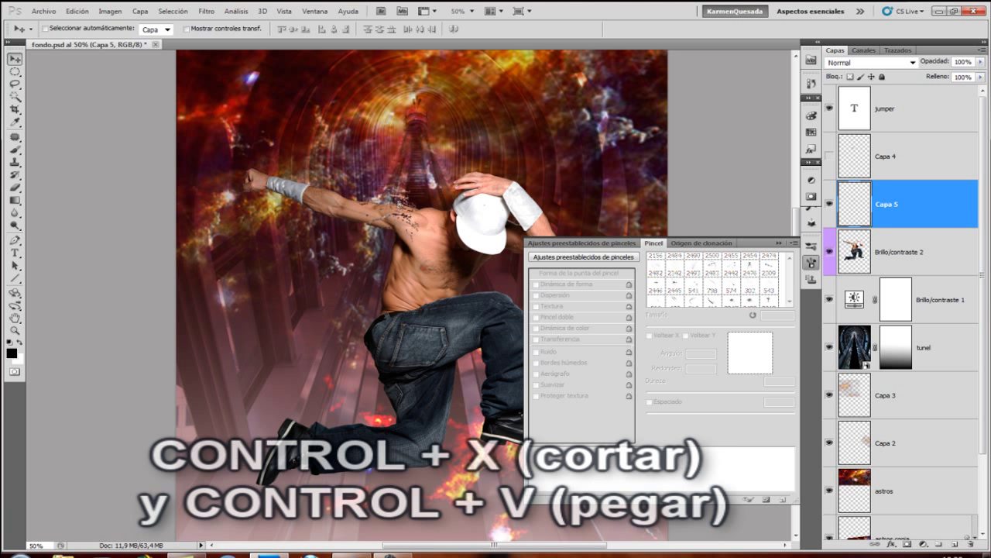
left_click_drag(401, 201, 403, 214)
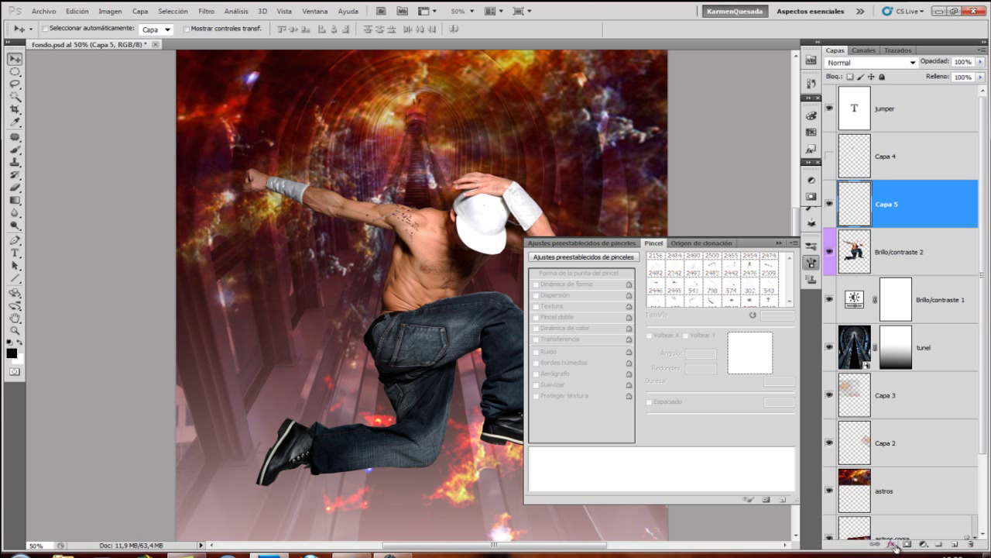
- Add a drop shadow and a c22c1d red outer glow (value 9) to Capa 5
left_click(891, 544)
left_click(879, 406)
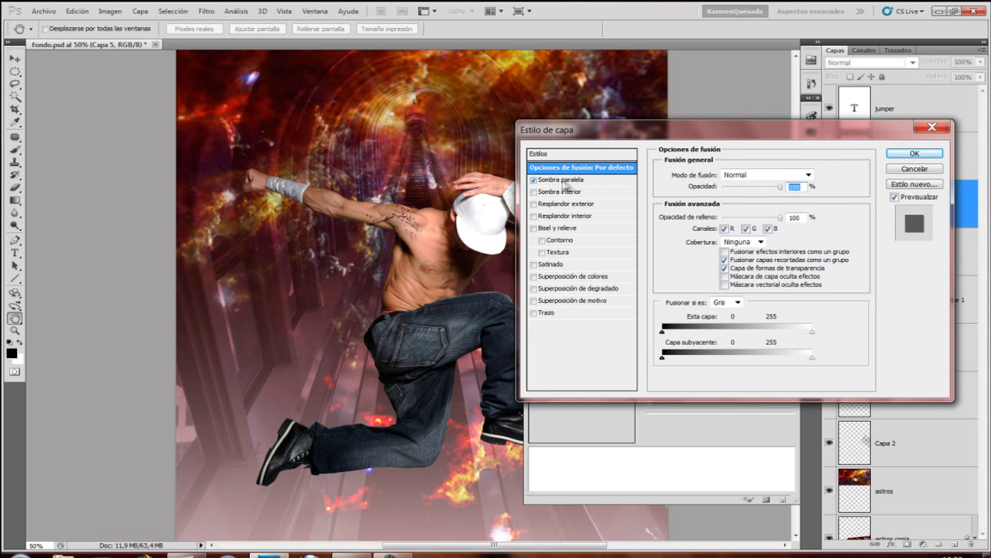
left_click(564, 180)
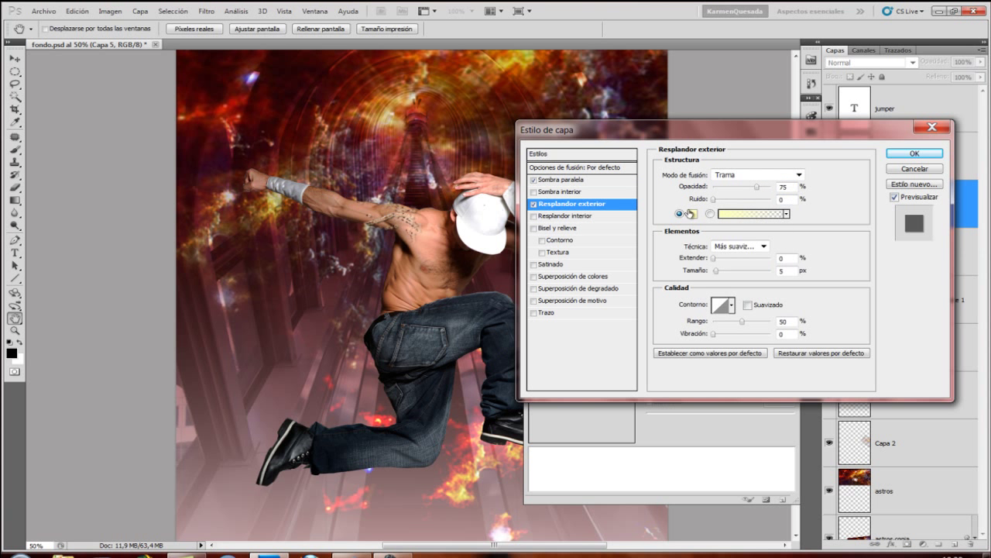
left_click(743, 213)
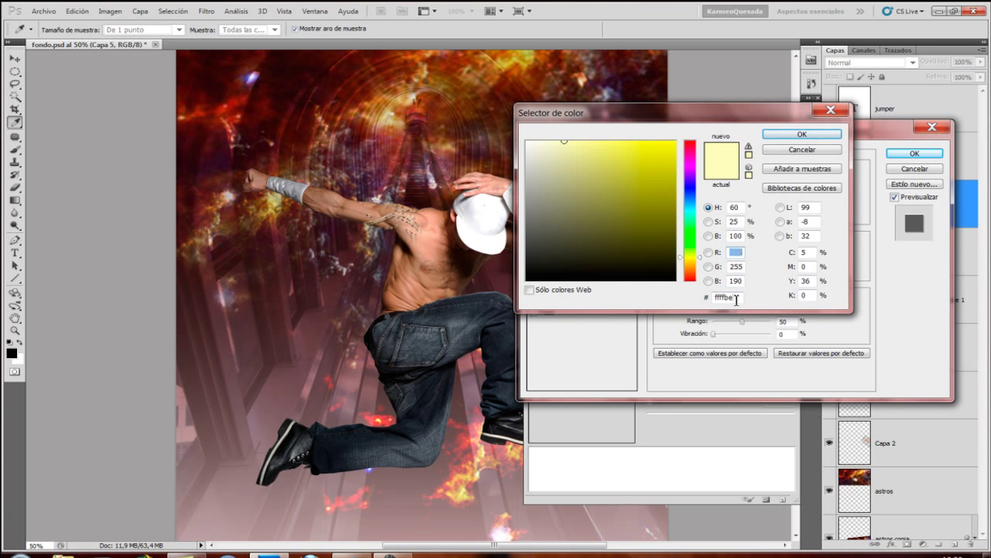
type("00c22c")
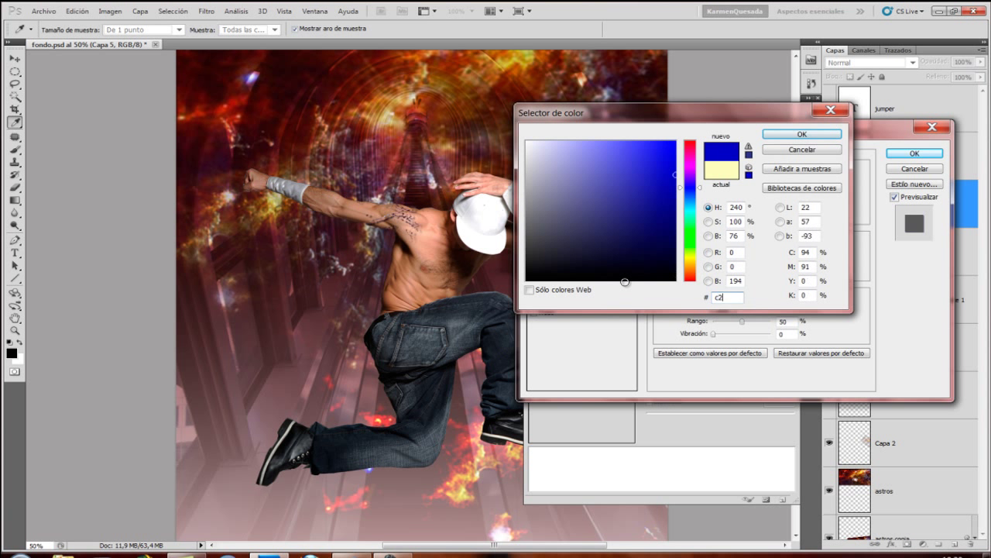
type("1")
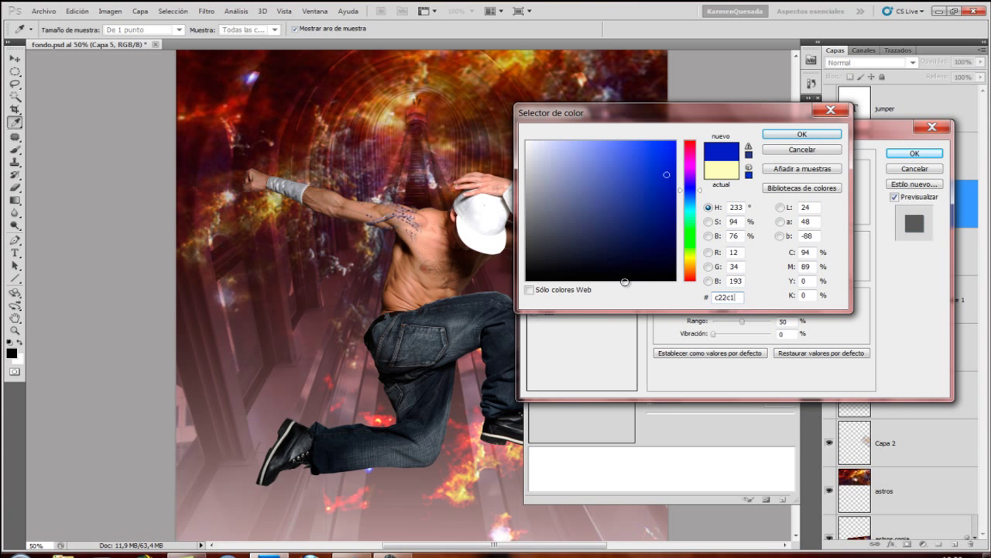
type("d")
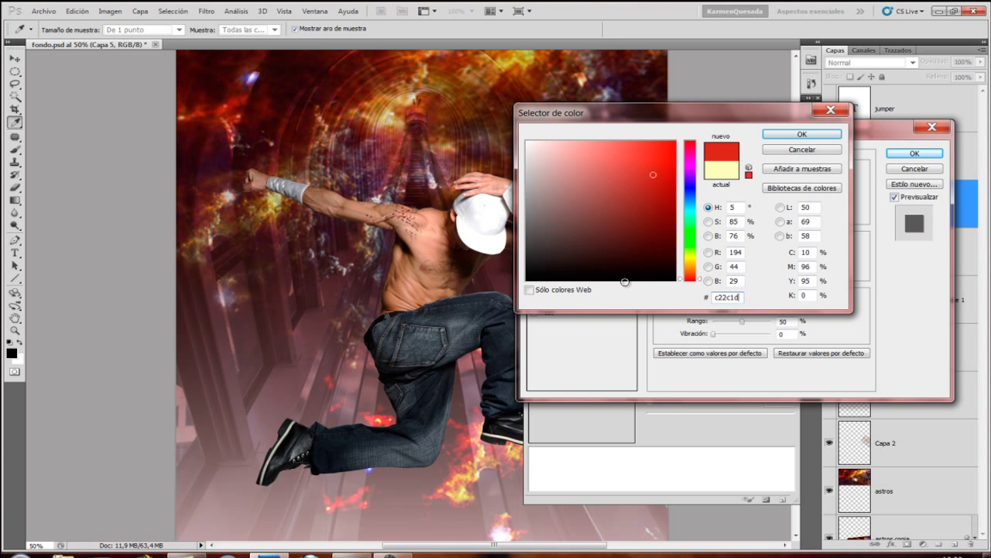
left_click(783, 137)
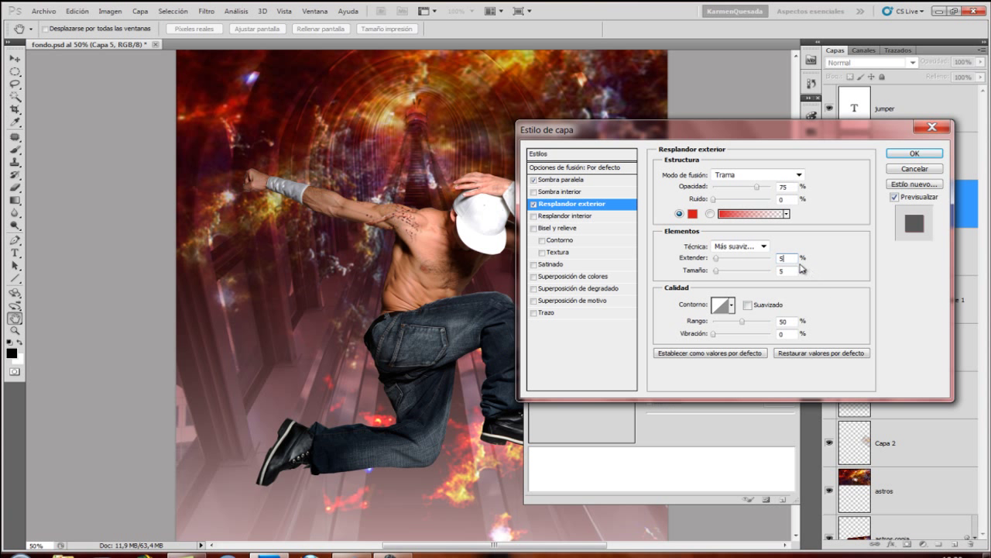
double_click(793, 272)
type("9")
left_click(897, 155)
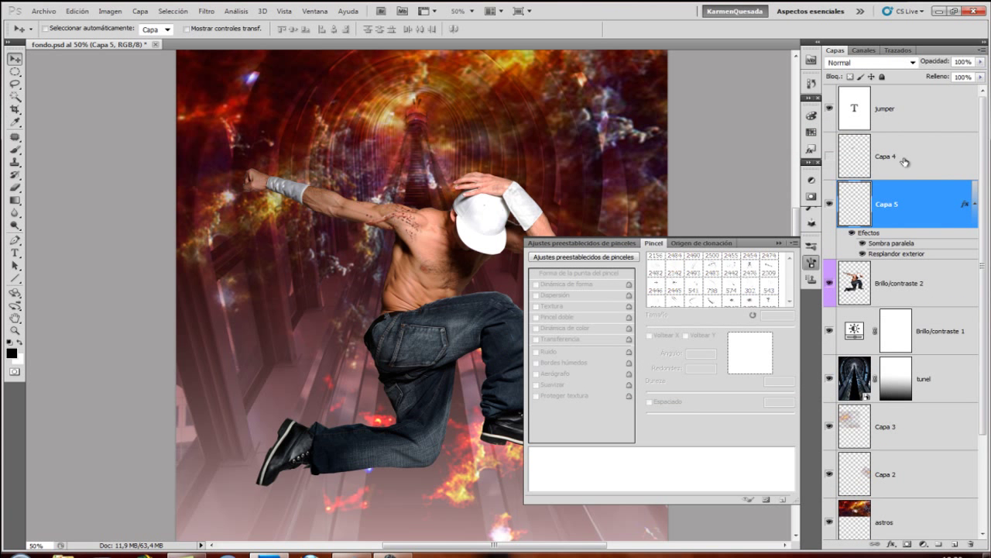
- On a new layer above Brillo/contraste 2, stamp brush 2442 at 200 px, -17° on the forearm
scroll(905, 161, "down", 2)
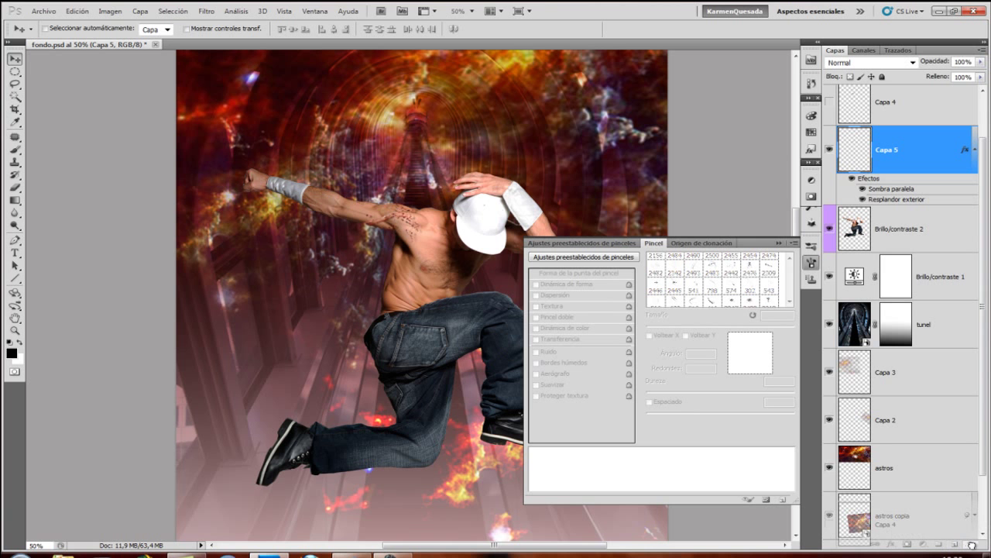
scroll(905, 160, "down", 1)
left_click(922, 204)
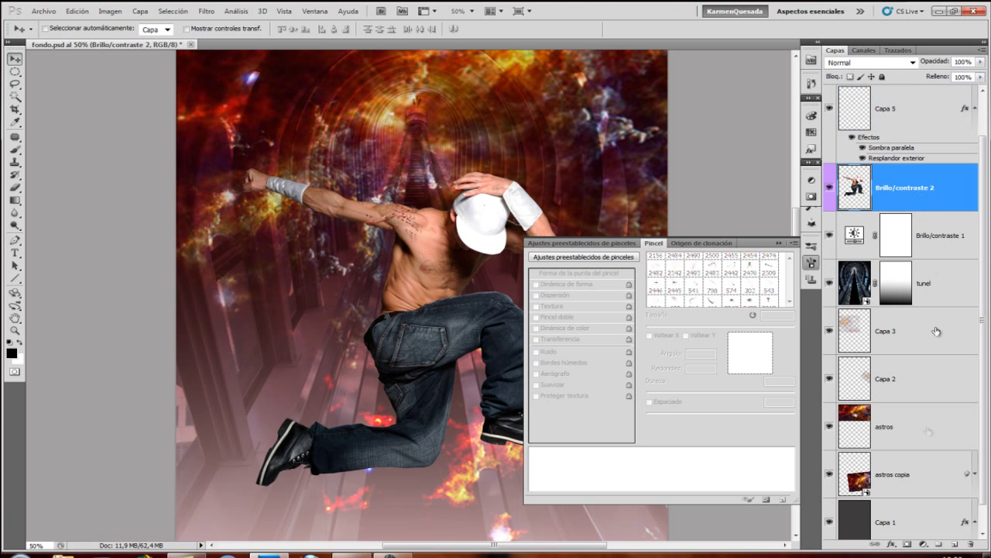
left_click(955, 544)
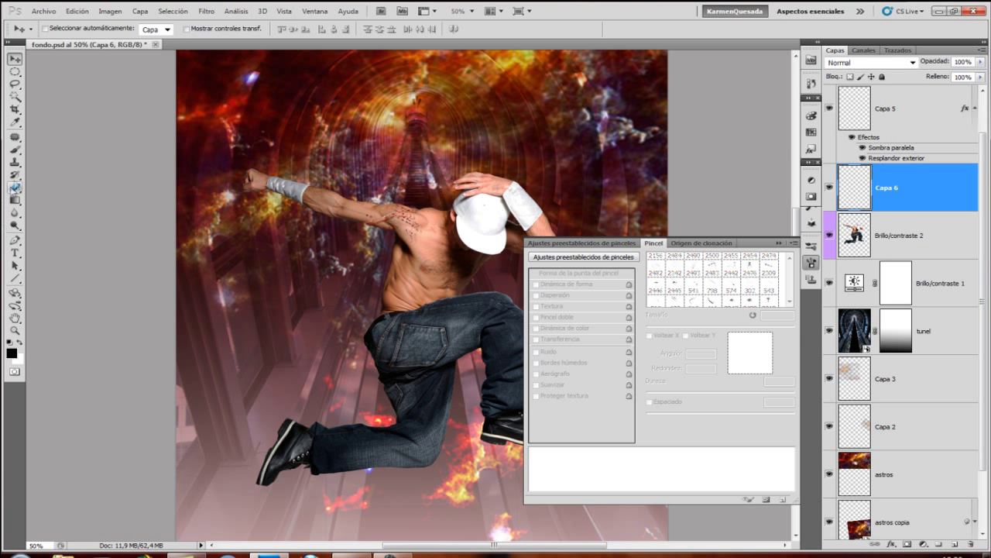
left_click(14, 150)
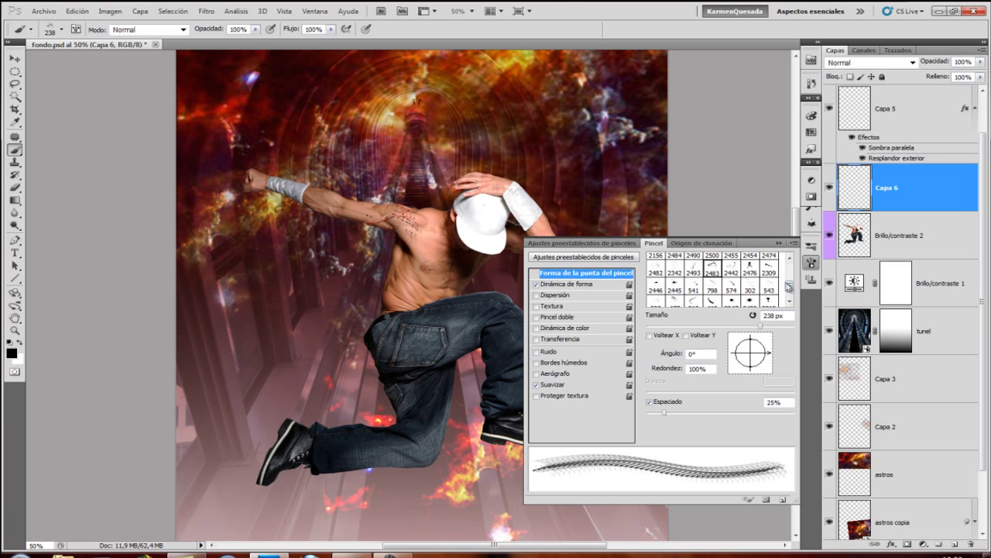
scroll(791, 287, "up", 2)
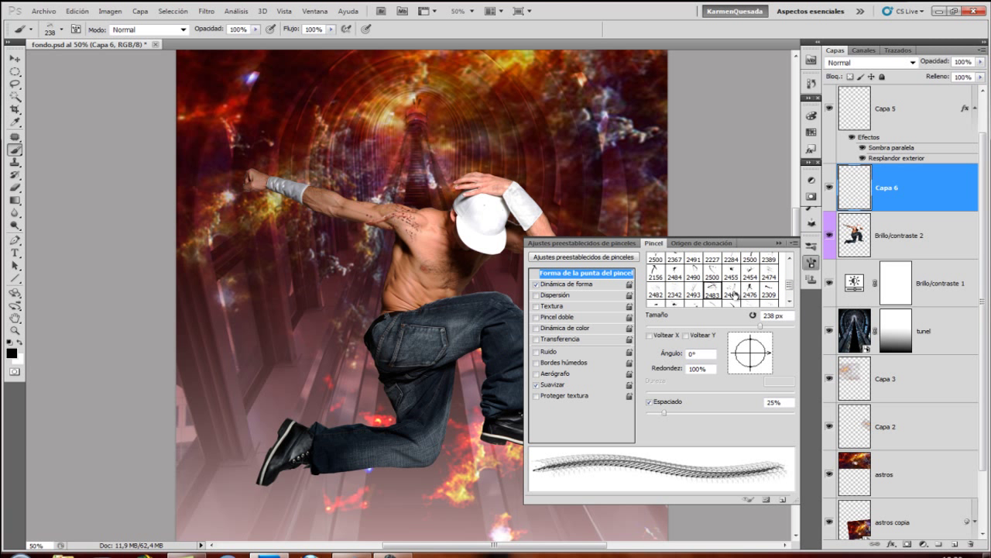
left_click(734, 292)
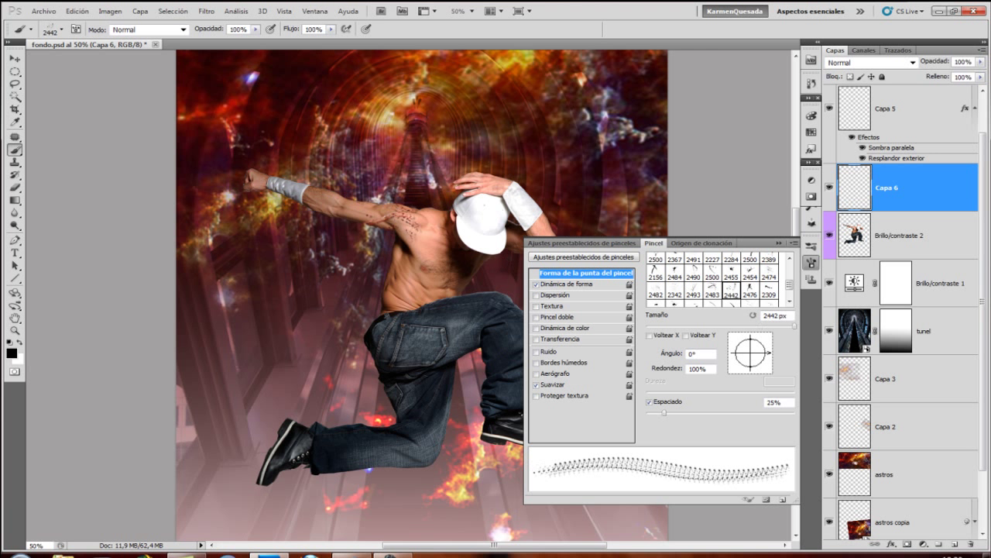
left_click(756, 326)
left_click_drag(770, 352, 772, 361)
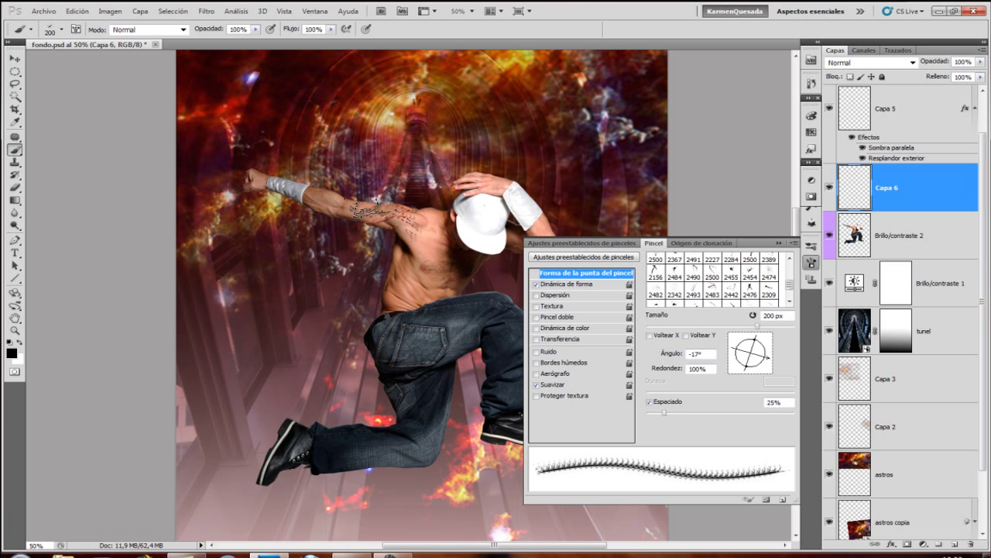
left_click(370, 208)
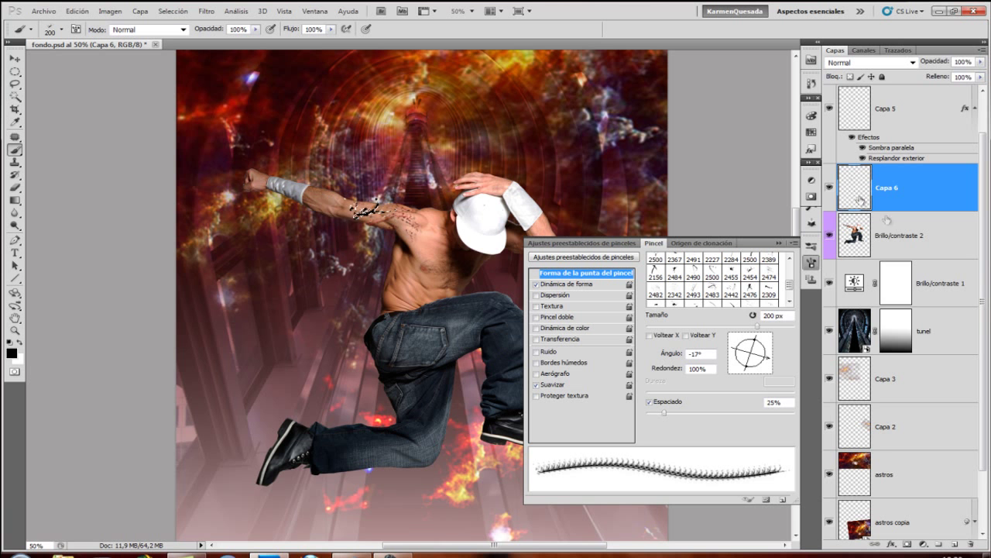
- Move the forearm tattoo onto its own layer, Capa 7, and delete Capa 6
left_click(831, 188)
left_click(922, 235)
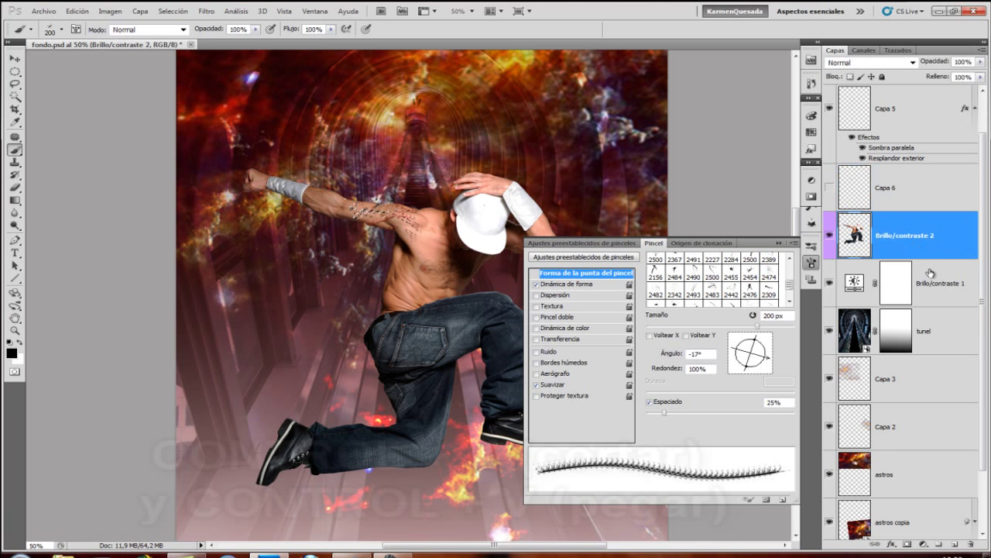
key("ctrl+v")
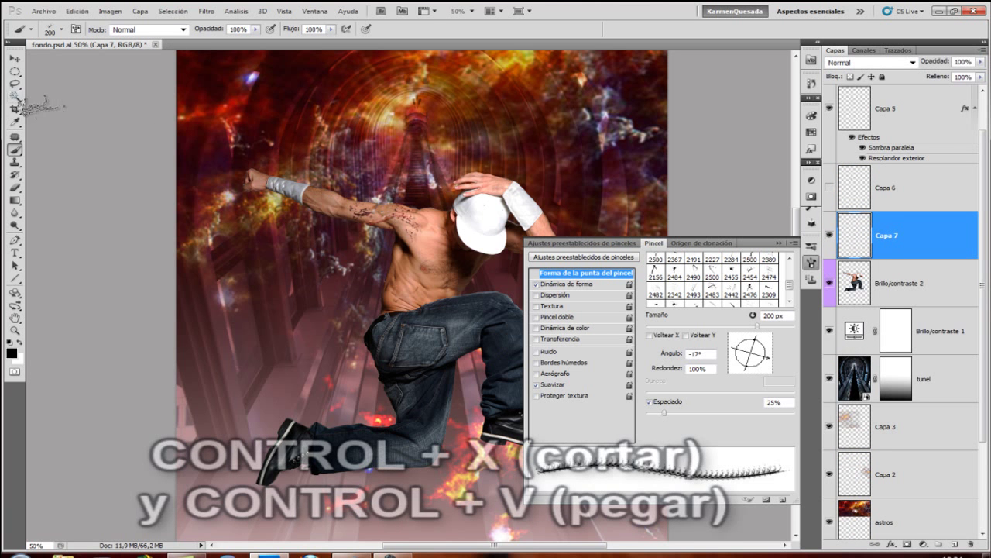
key("v")
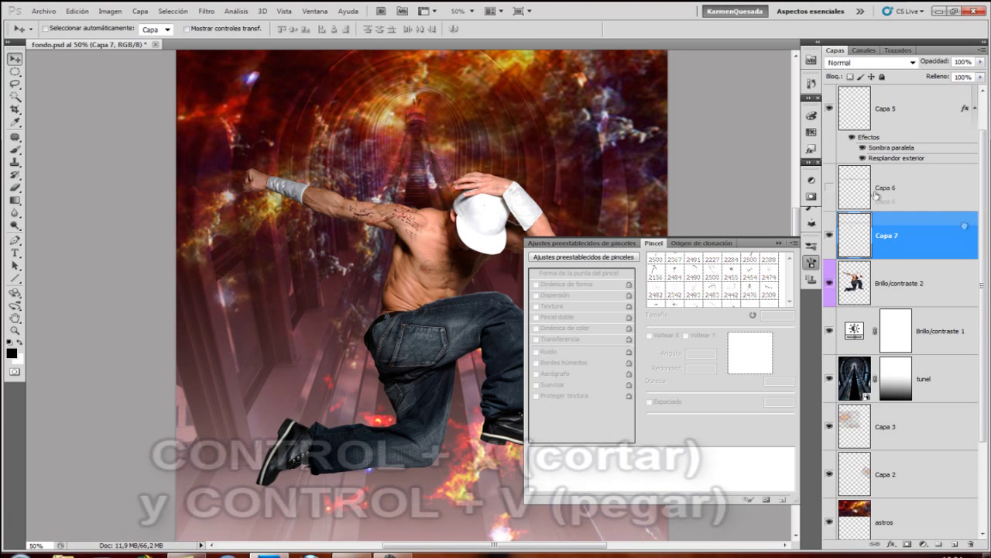
left_click_drag(967, 536, 970, 545)
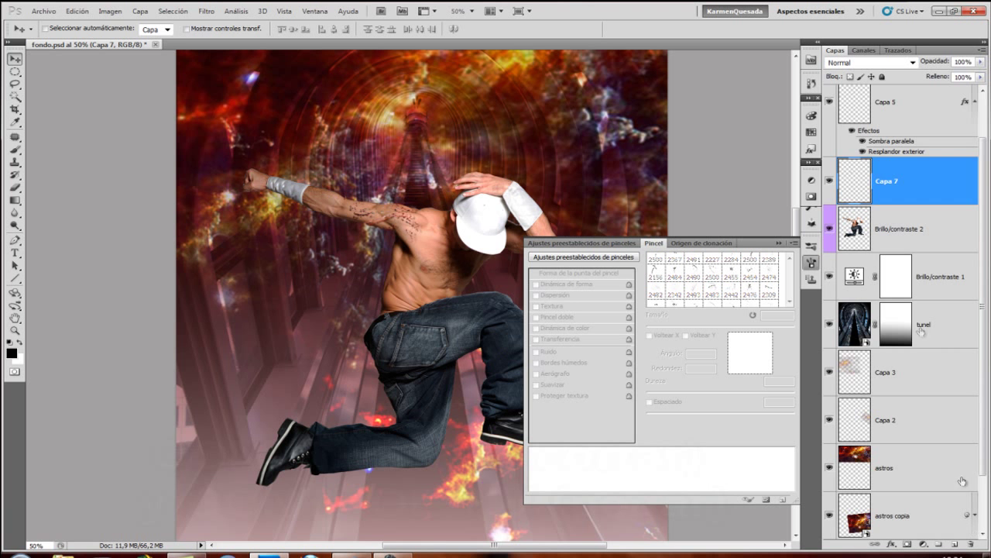
- Copy Capa 5's shadow-and-glow style onto Capa 7, then add empty layer Capa 8
right_click(909, 111)
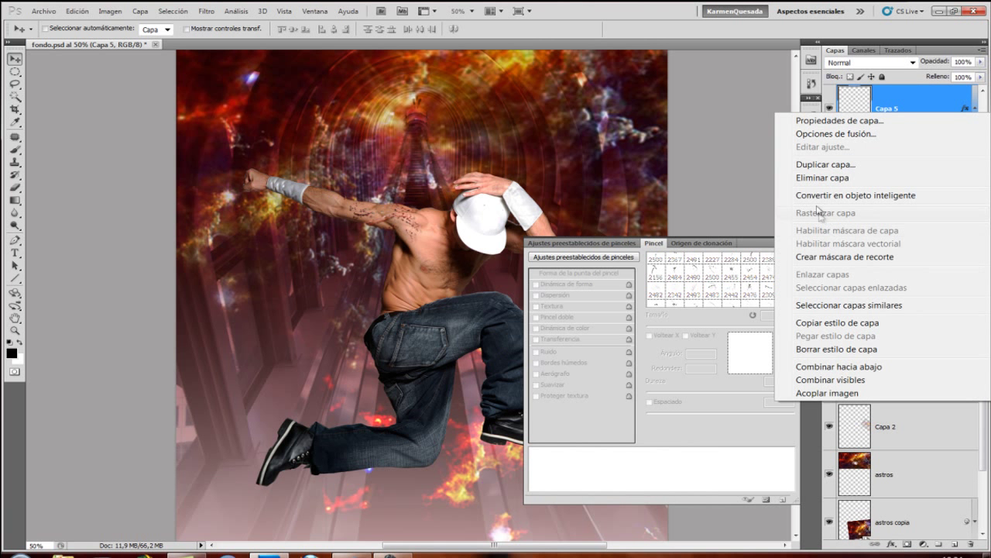
left_click(837, 323)
left_click(902, 195)
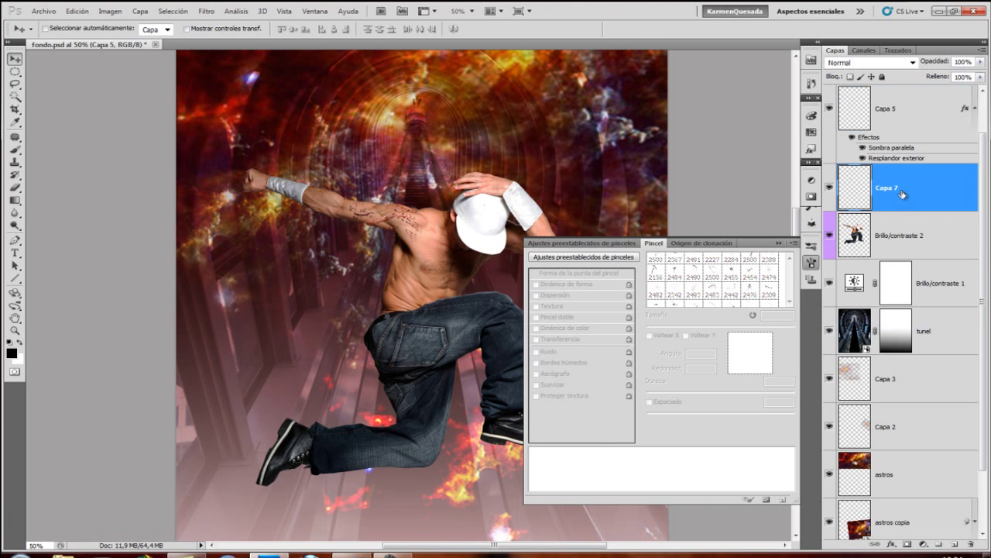
right_click(902, 195)
left_click(844, 416)
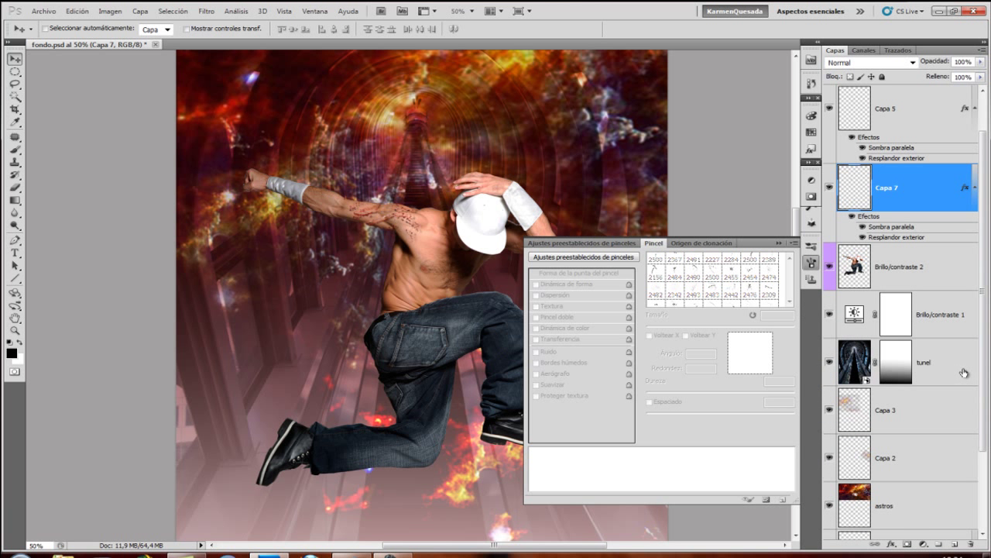
left_click(911, 265)
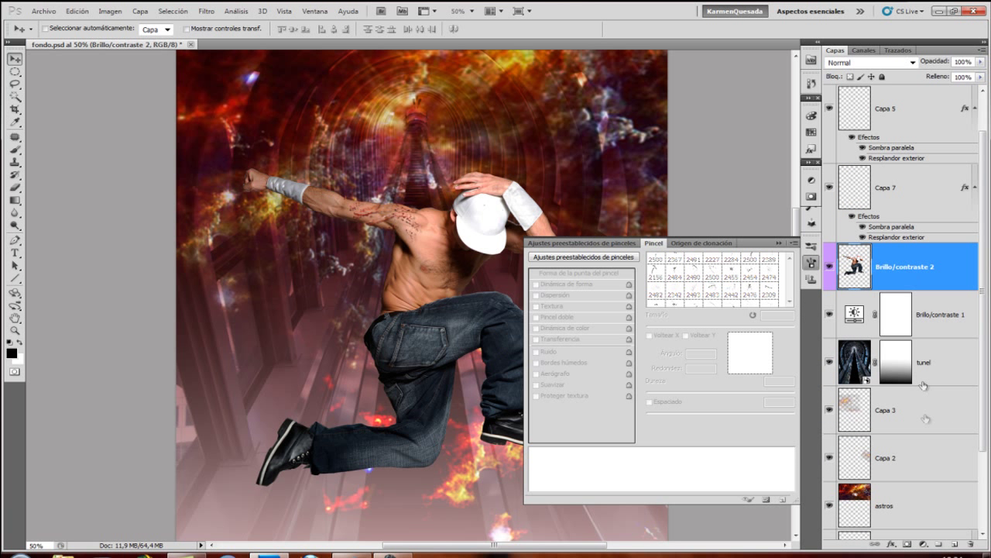
left_click(955, 546)
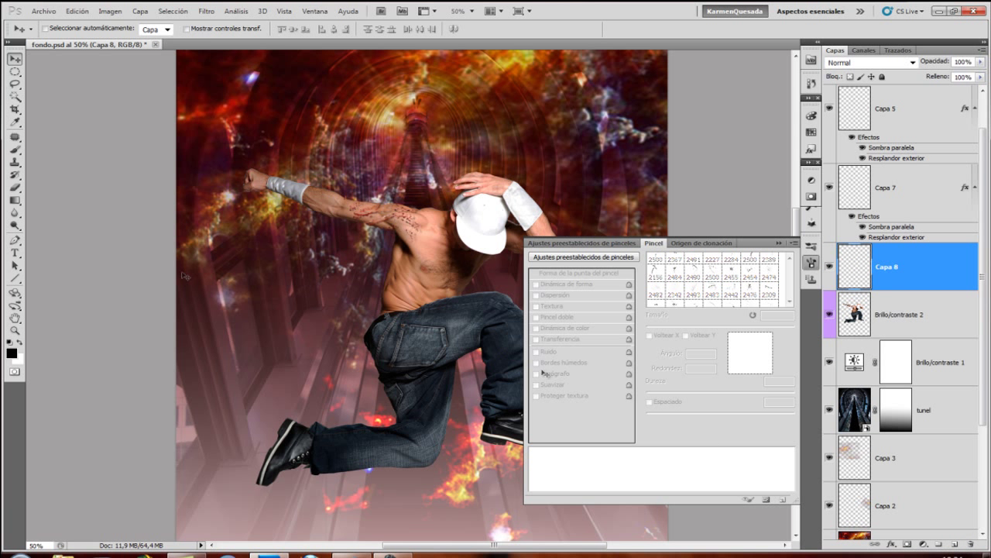
- Stamp a 294 px tattoo brush rotated 149° three times on the boy's upper arm
left_click(14, 152)
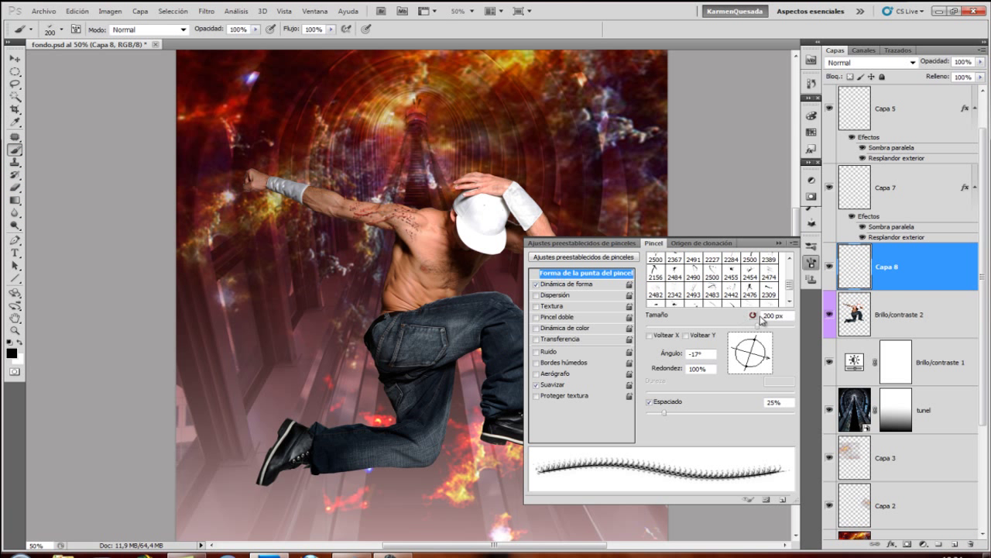
scroll(790, 289, "up", 1)
left_click(749, 292)
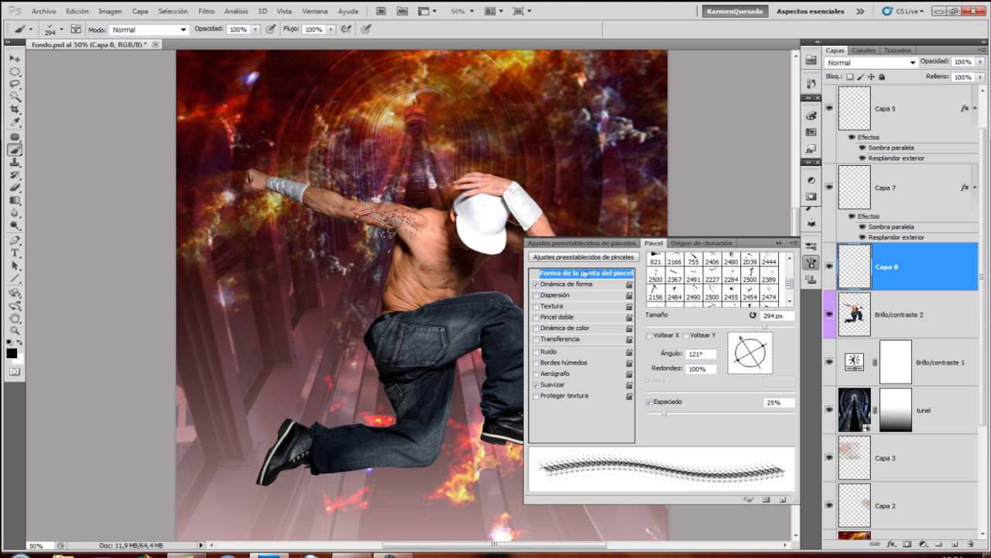
left_click_drag(740, 338, 737, 349)
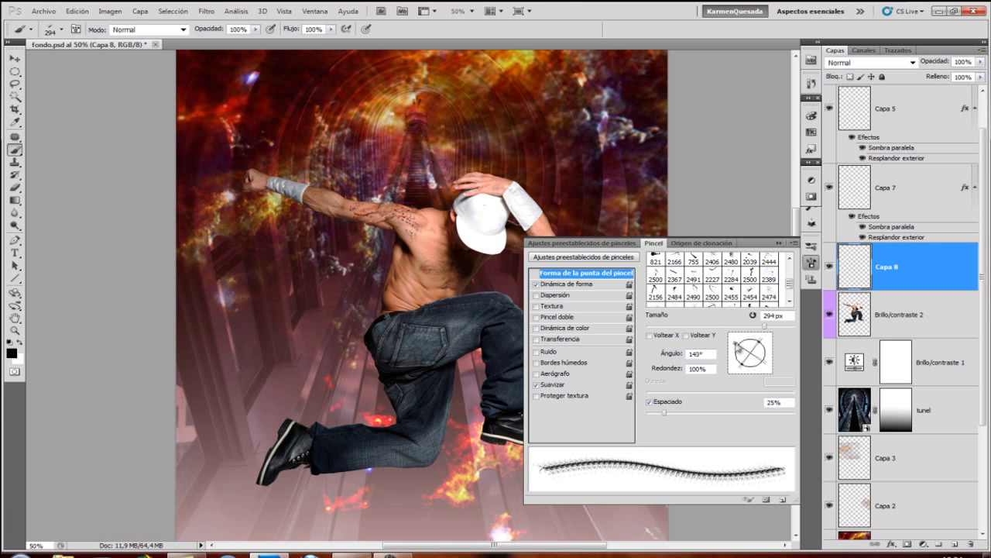
left_click(359, 206)
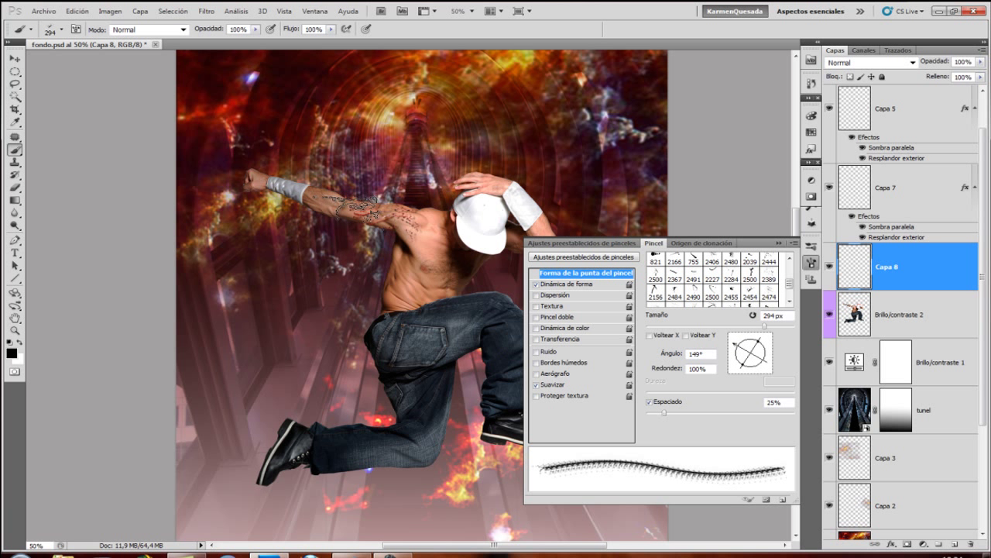
left_click(354, 206)
left_click(353, 206)
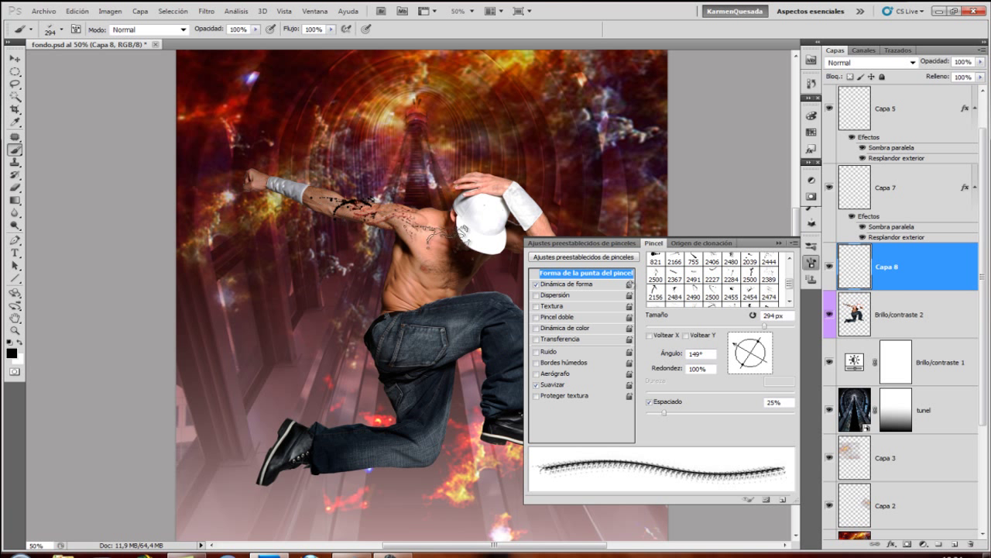
- Hide Capa 8, move the tattoo onto new layer Capa 9, and nudge it right
left_click(830, 267)
left_click(898, 314)
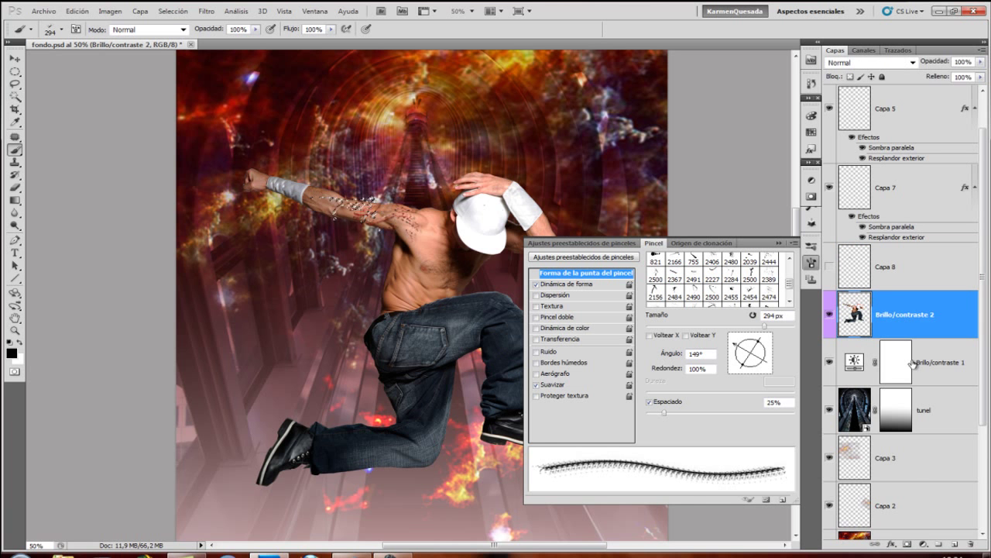
key("ctrl+x")
key("ctrl+v")
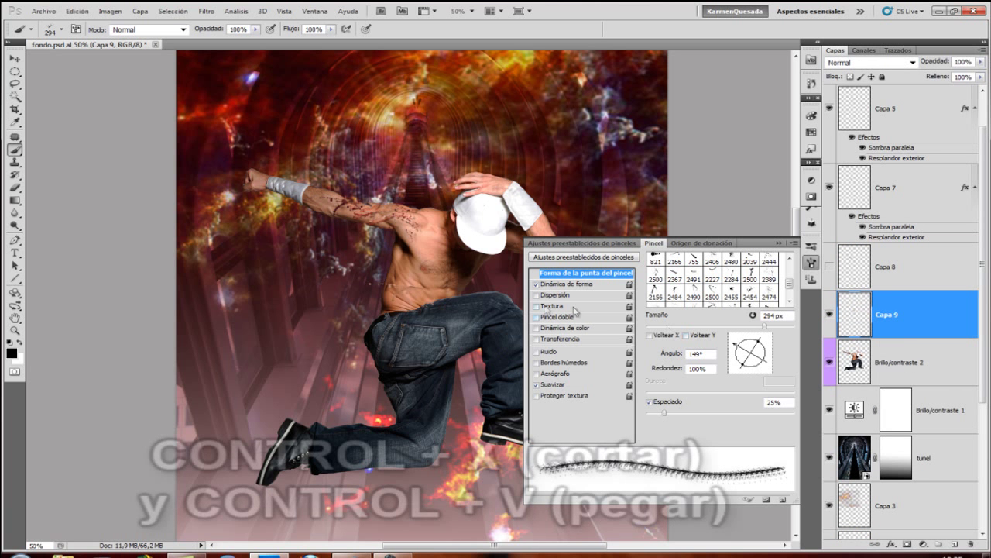
key("v")
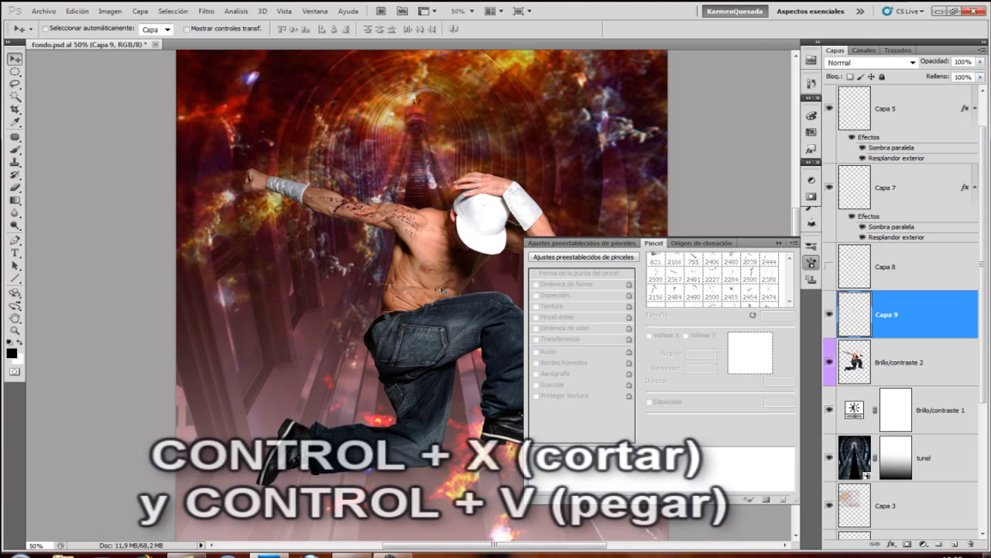
left_click_drag(351, 203, 377, 201)
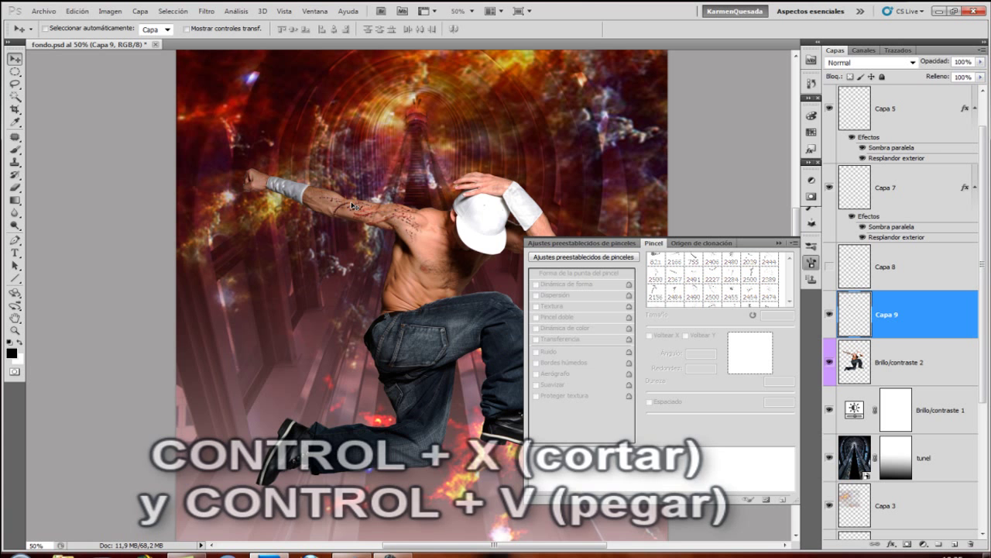
- Delete Capa 8 and paste the shadow-and-glow style onto Capa 9
left_click_drag(889, 255, 969, 544)
right_click(891, 233)
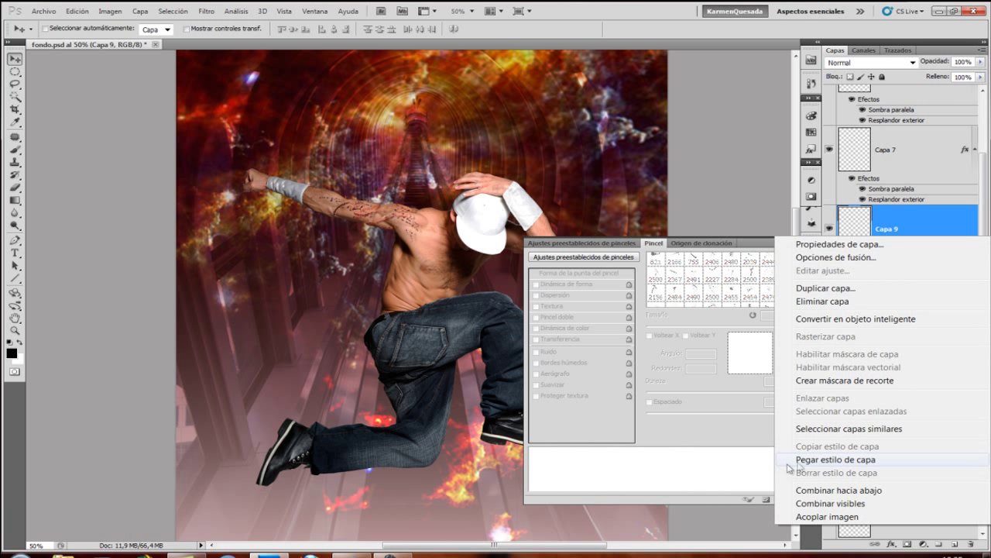
left_click(797, 460)
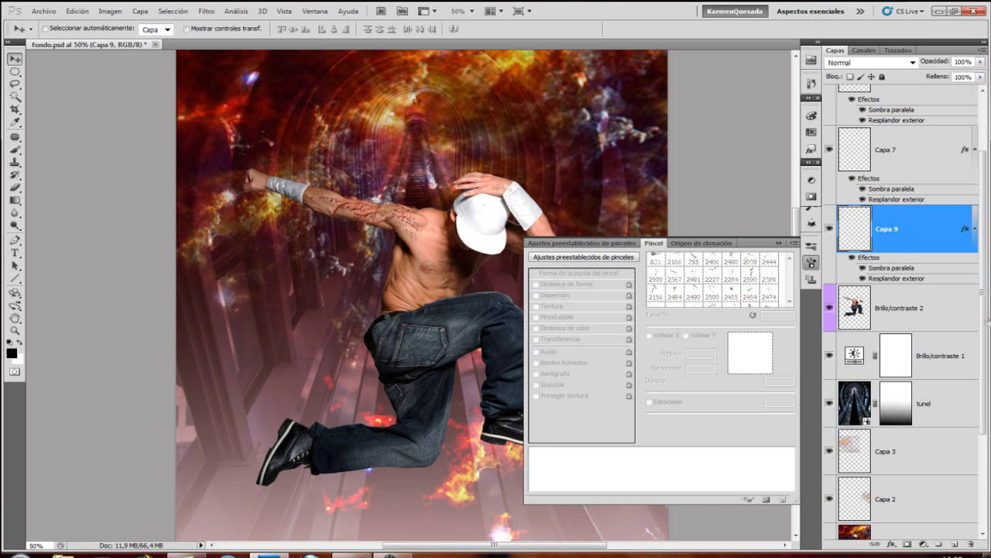
- Stamp brush tip 2406 near the armband on a new layer above Brillo/contraste 2
left_click(916, 323)
left_click(953, 545)
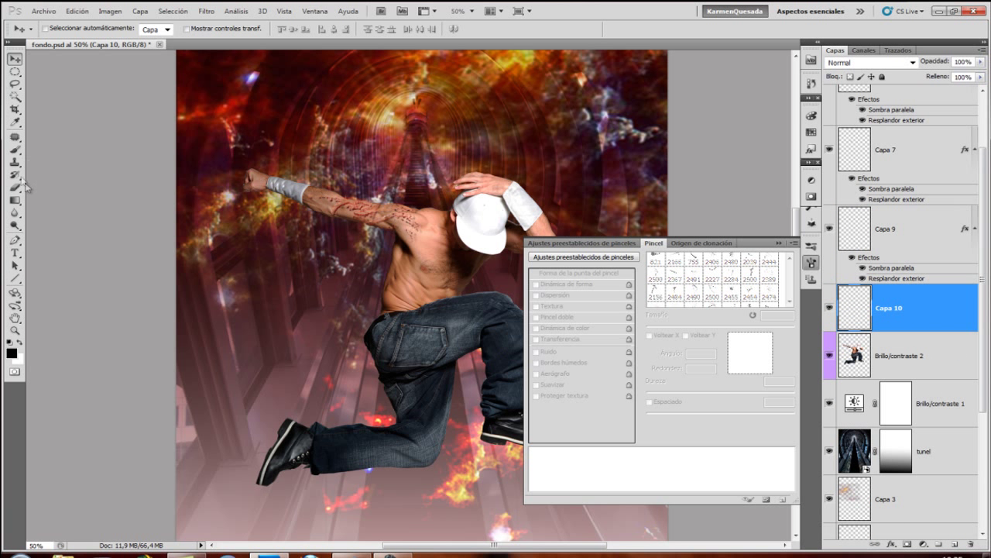
left_click(15, 150)
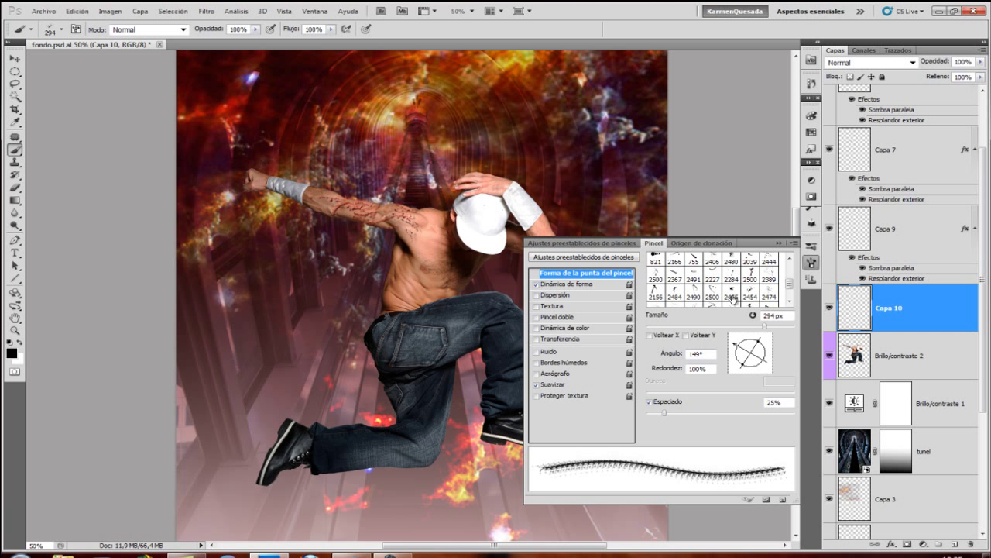
scroll(791, 287, "up", 2)
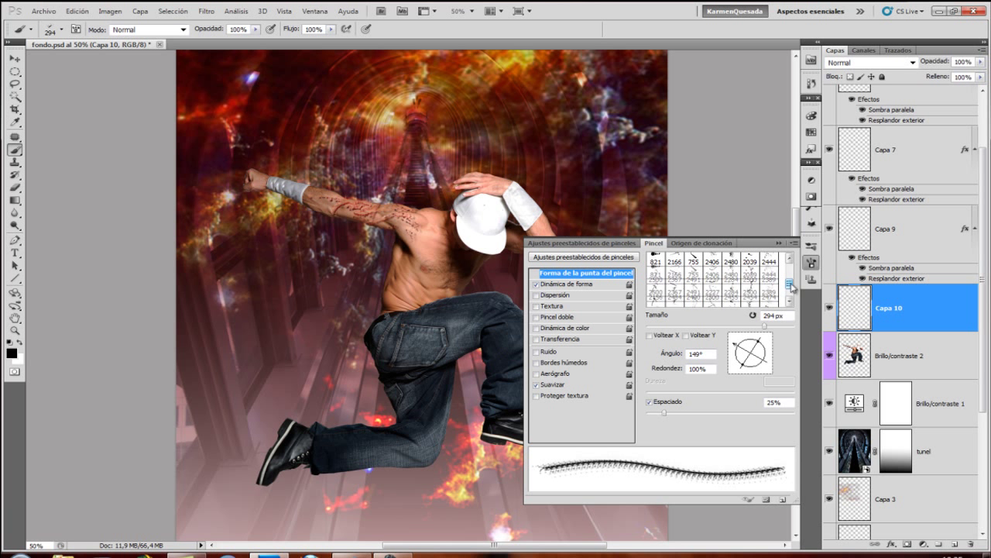
left_click(732, 276)
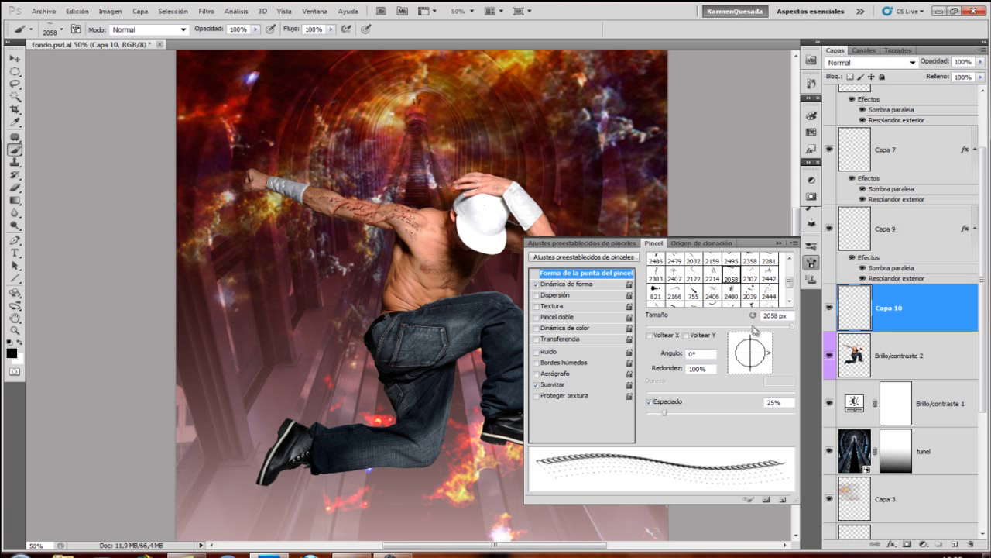
left_click(711, 293)
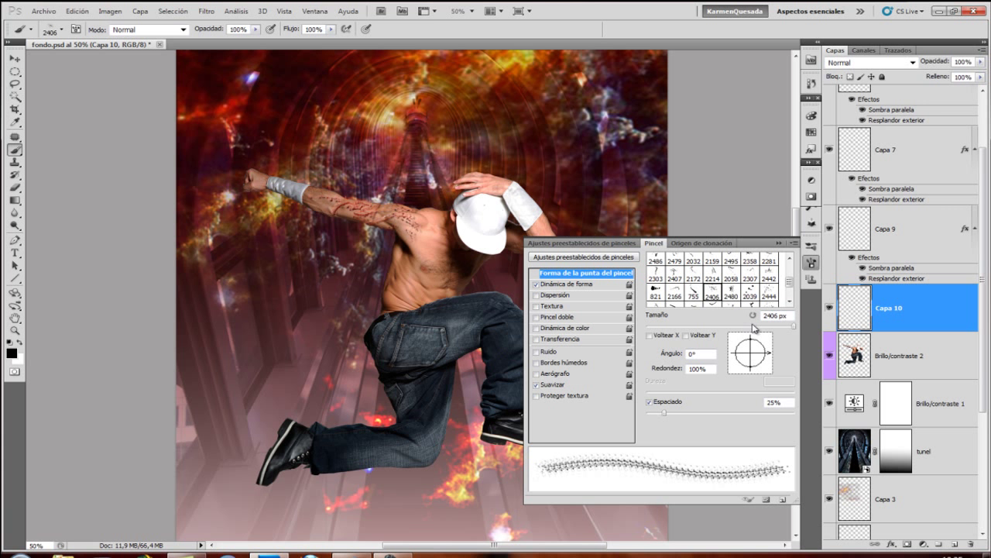
left_click(317, 202)
- Hide the Capa 10 marks and add Capa 11 with the pasted shadow-and-glow style
left_click(830, 307)
left_click(891, 368)
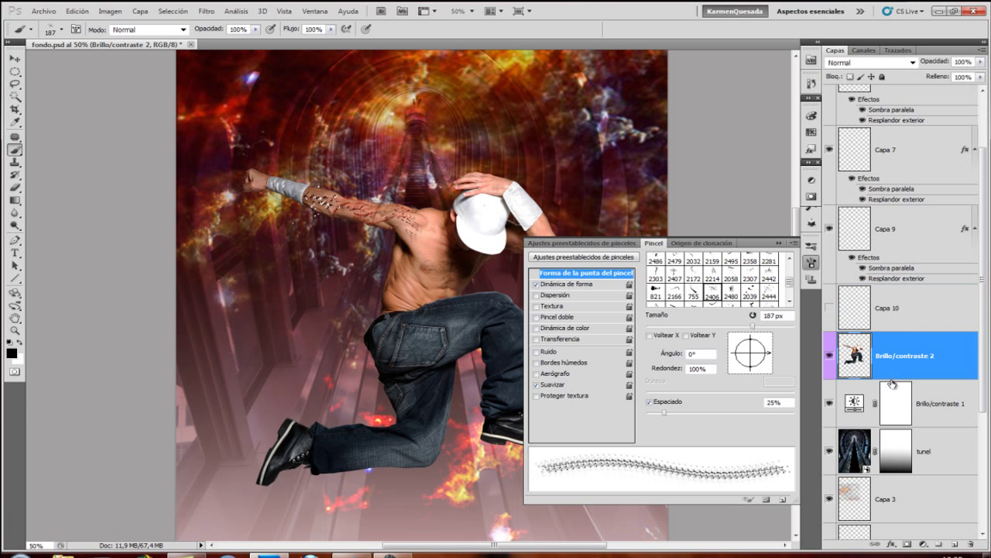
left_click(955, 545)
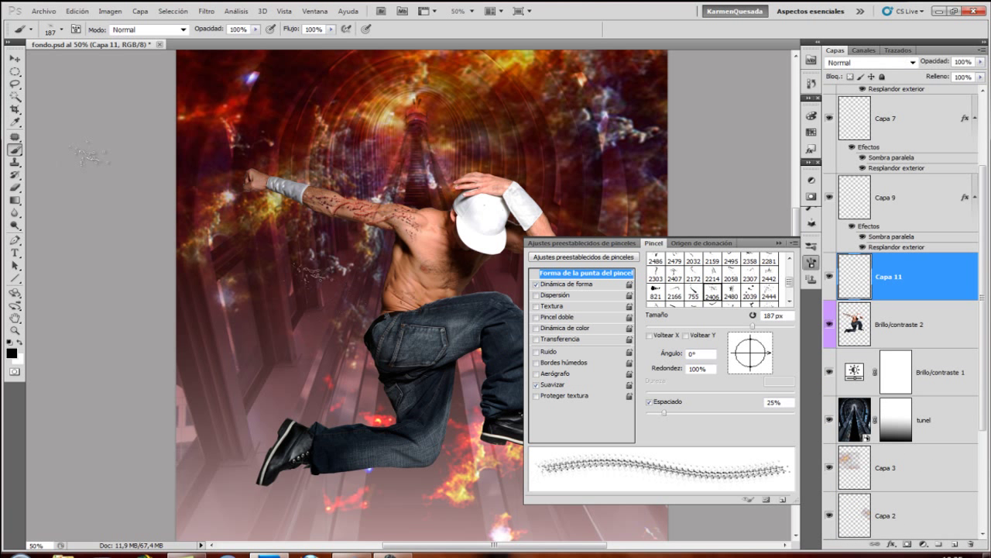
key("v")
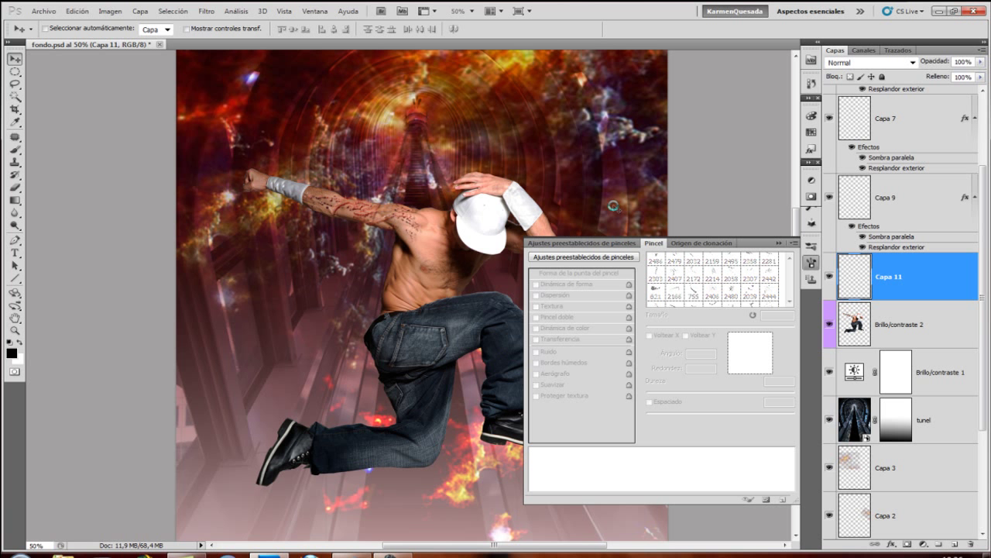
right_click(884, 273)
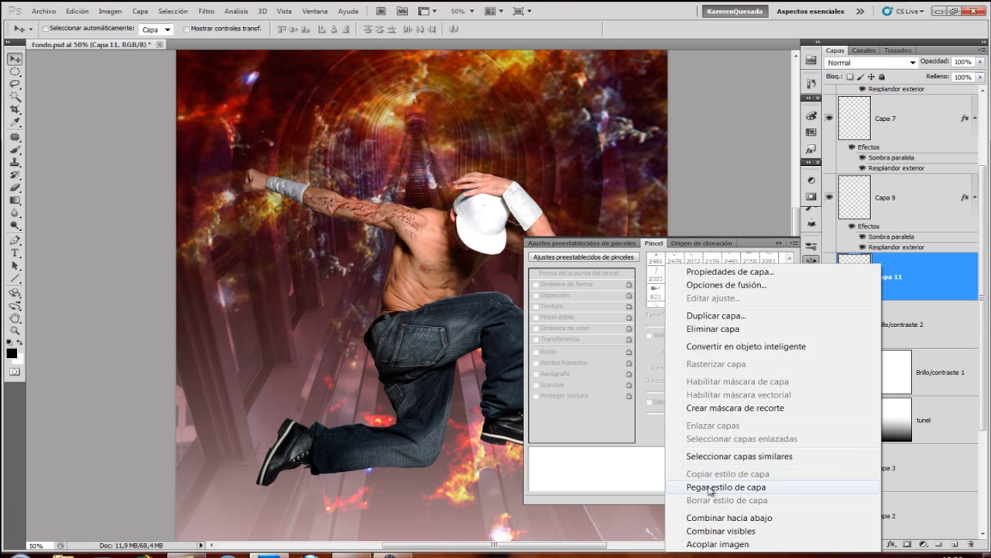
left_click(728, 481)
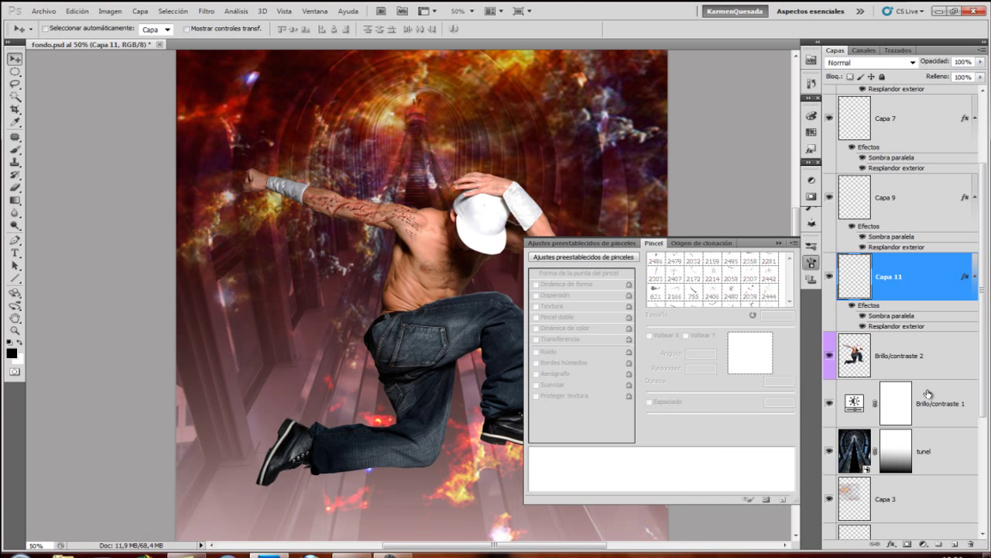
- On another new layer, stamp brush tip 2358 at 325 px onto the forearm
left_click(914, 348)
key("b")
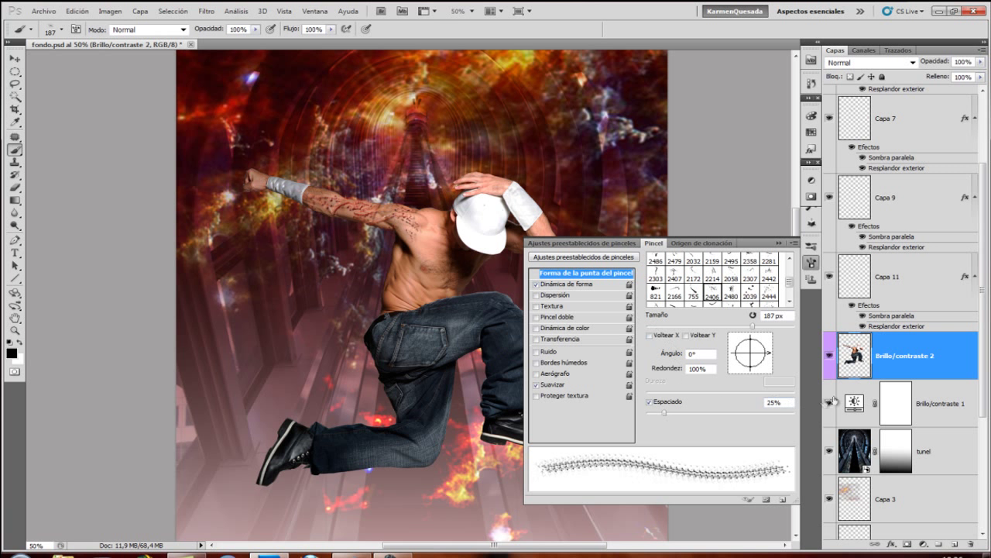
left_click(955, 544)
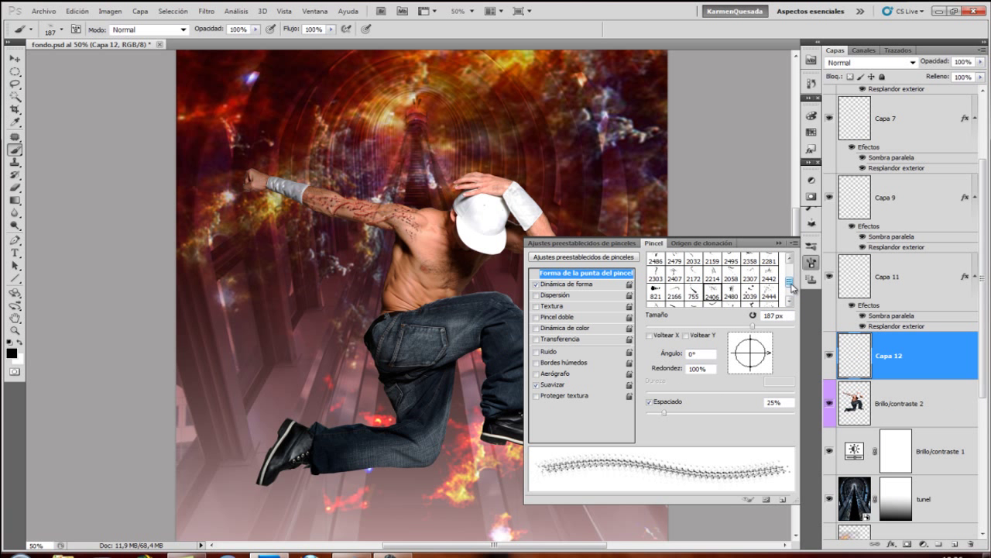
scroll(792, 286, "up", 1)
left_click(750, 281)
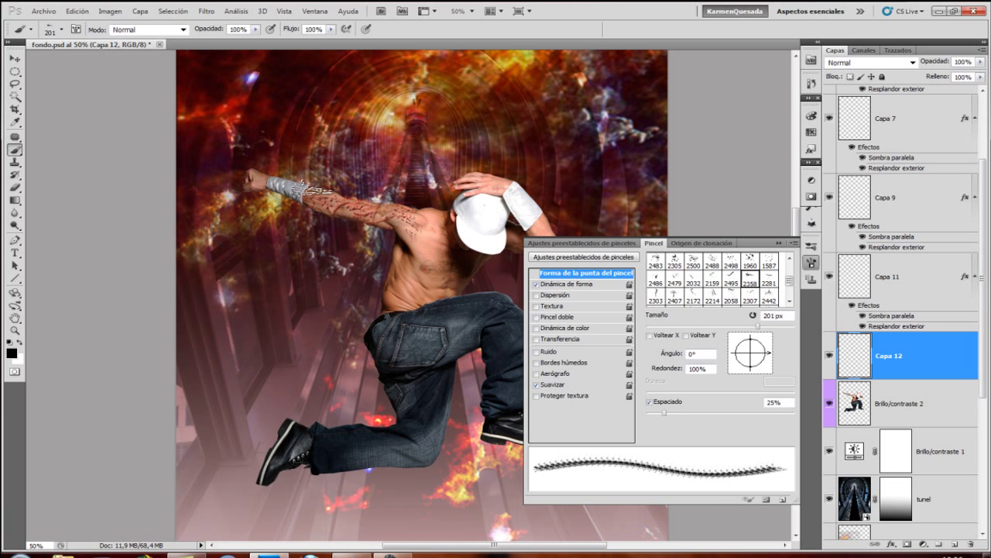
left_click_drag(758, 326, 766, 326)
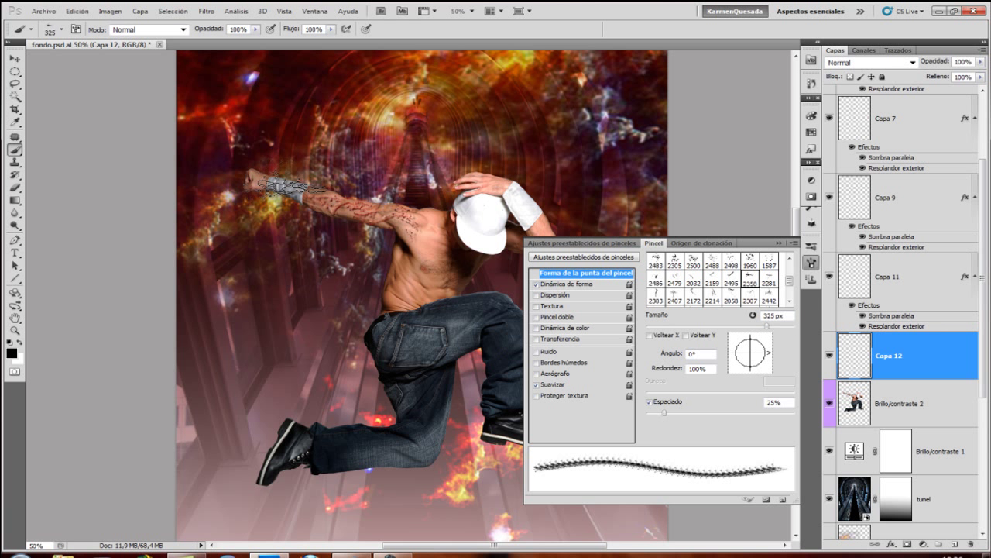
left_click(286, 191)
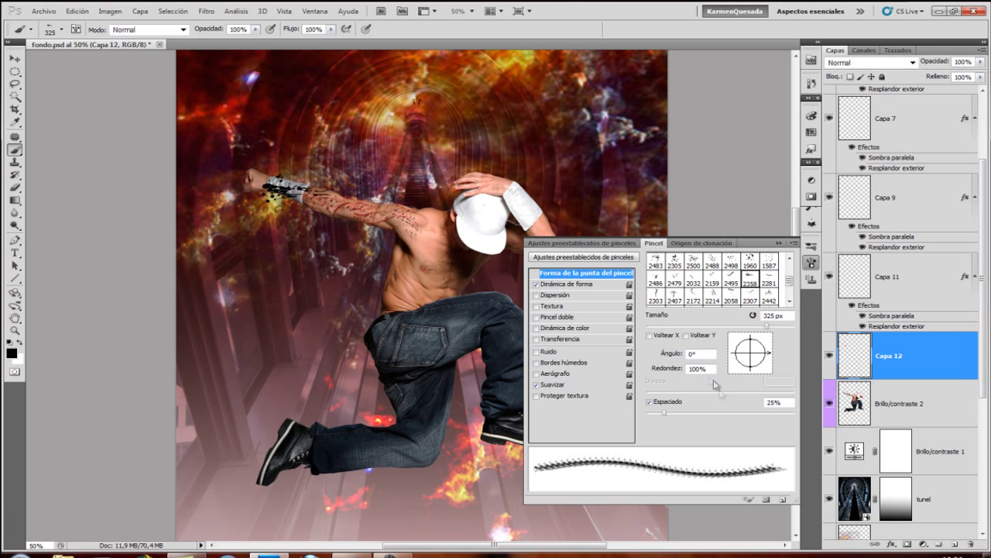
- Discard the black Capa 12 stamp and add Capa 13 with the pasted shadow-and-glow style
key("v")
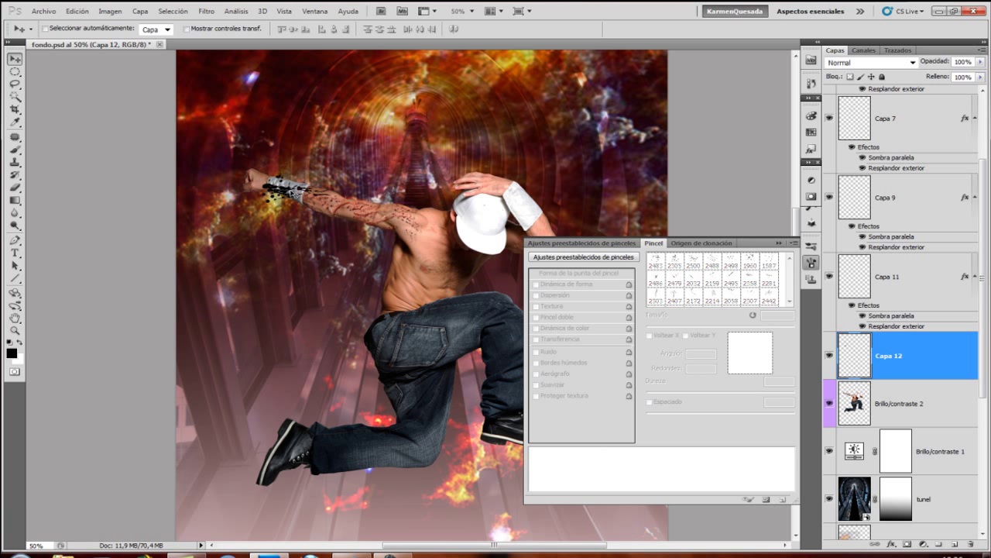
left_click(829, 355)
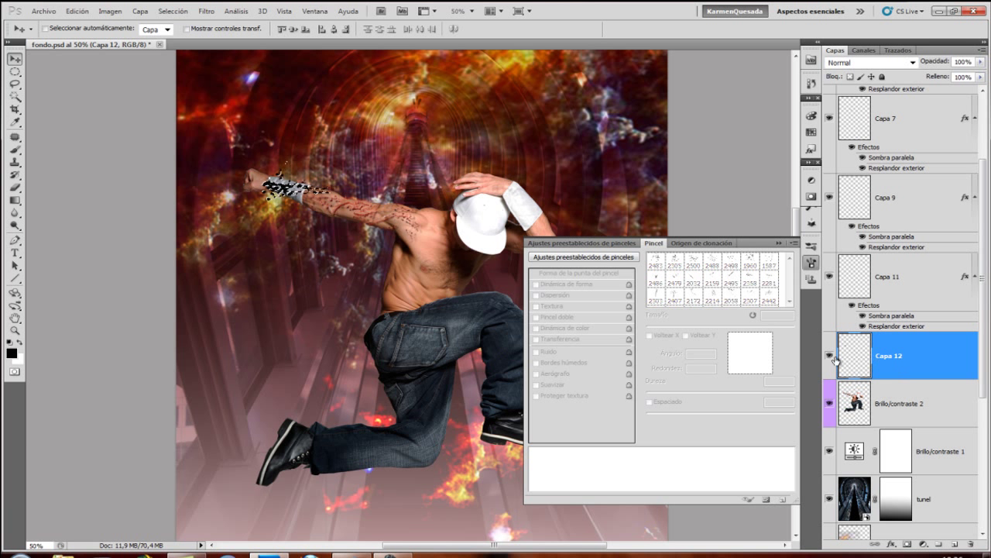
left_click(898, 403)
left_click(955, 545)
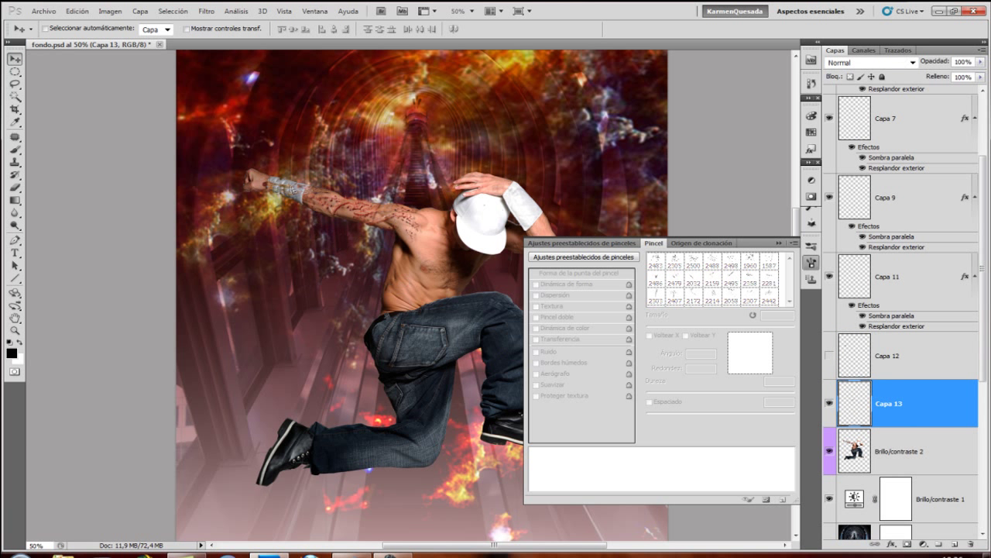
left_click_drag(896, 365, 972, 545)
right_click(891, 328)
left_click(844, 321)
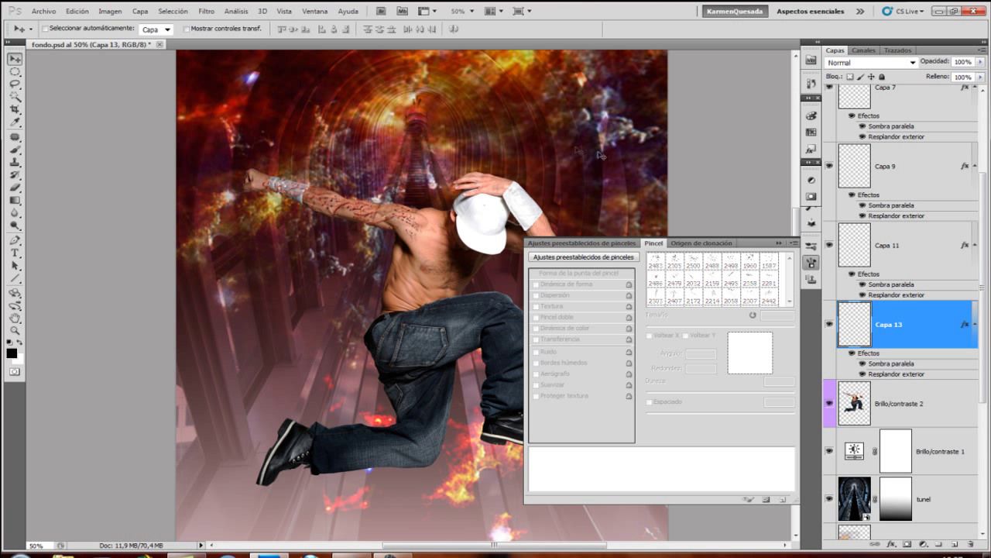
- Add test layer Capa 14, try brush tips 2480 and a 238 px tip, then hide it
left_click(927, 401)
left_click(954, 545)
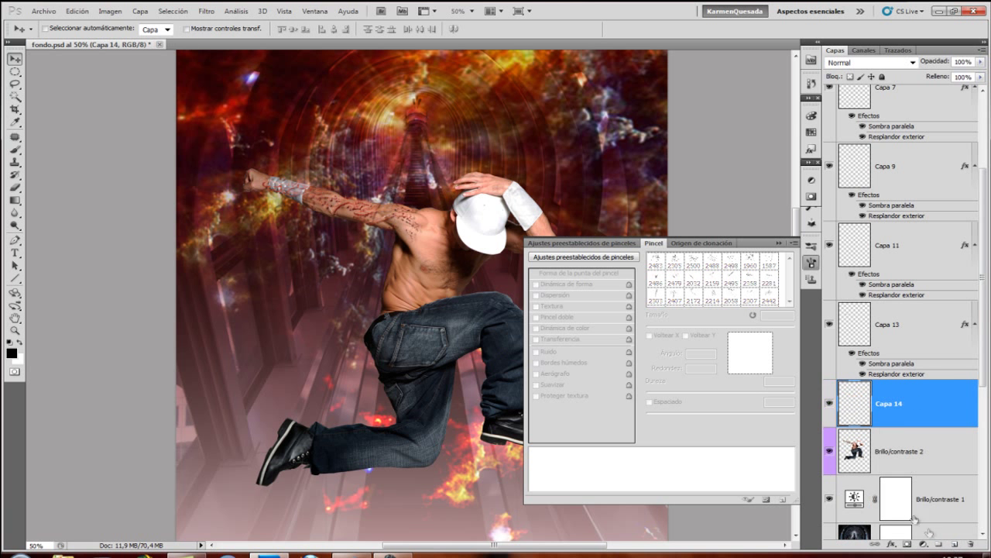
key("b")
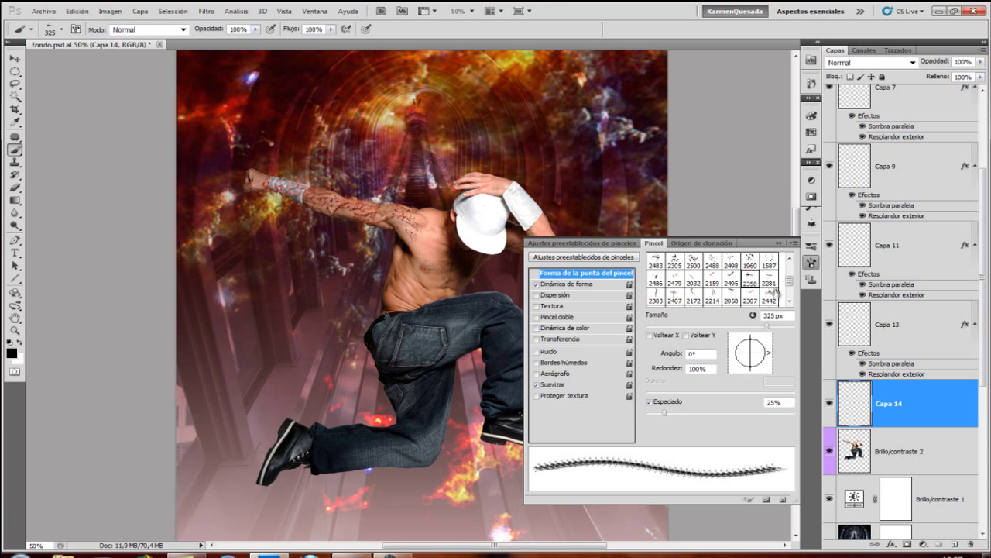
left_click(790, 302)
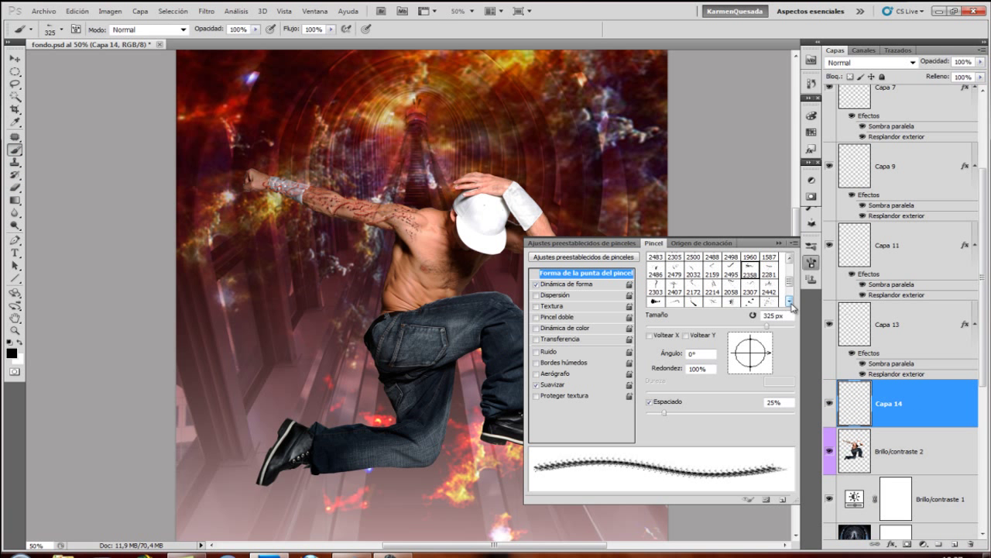
left_click(731, 303)
left_click(685, 296)
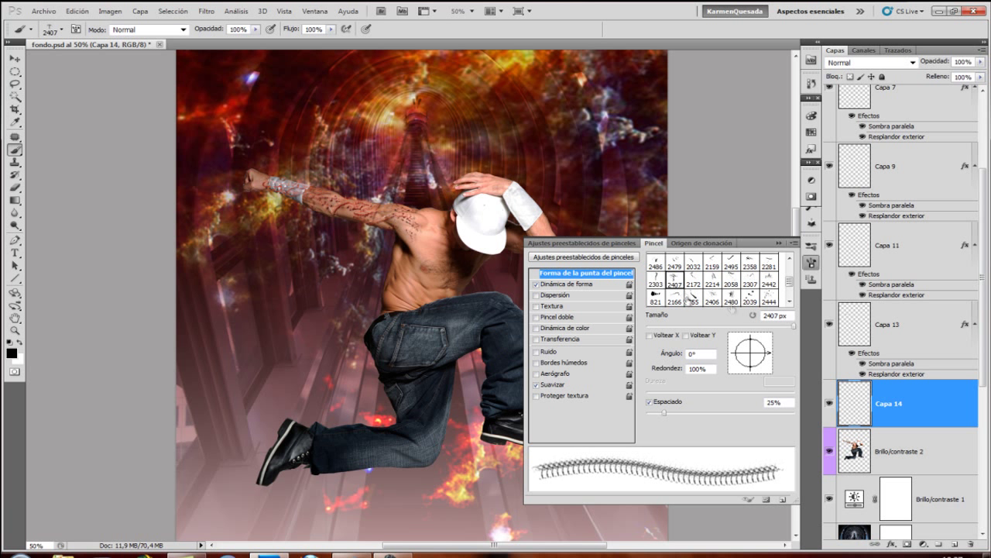
left_click(830, 403)
- Create Capa 15 and paste the shadow and glow layer style onto it
left_click(891, 451)
key("ctrl+shift+alt+n")
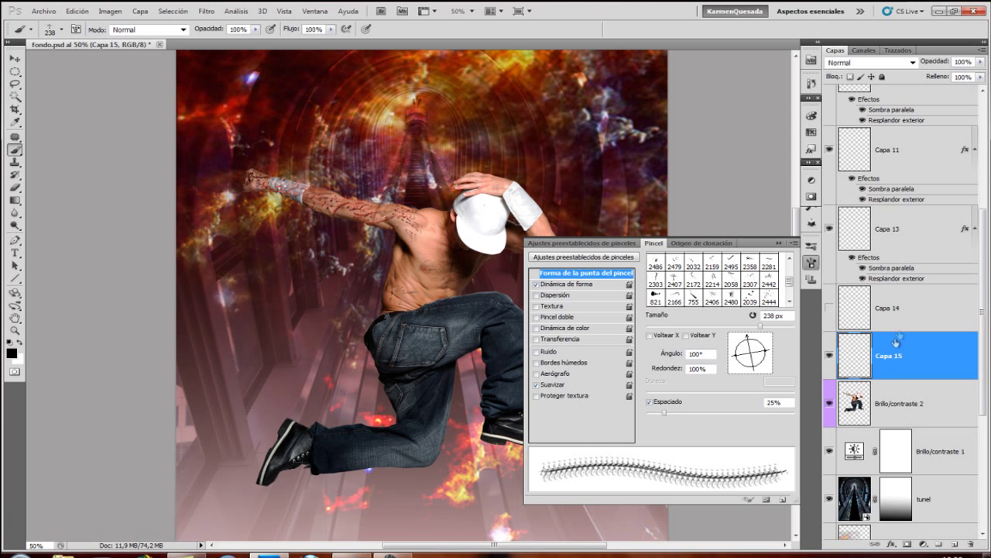
key("v")
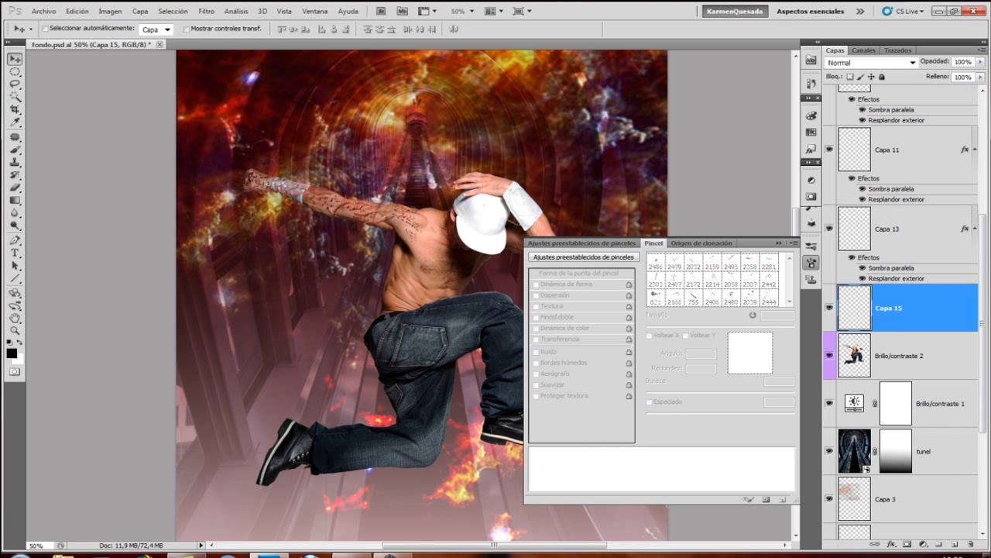
right_click(887, 299)
left_click(888, 297)
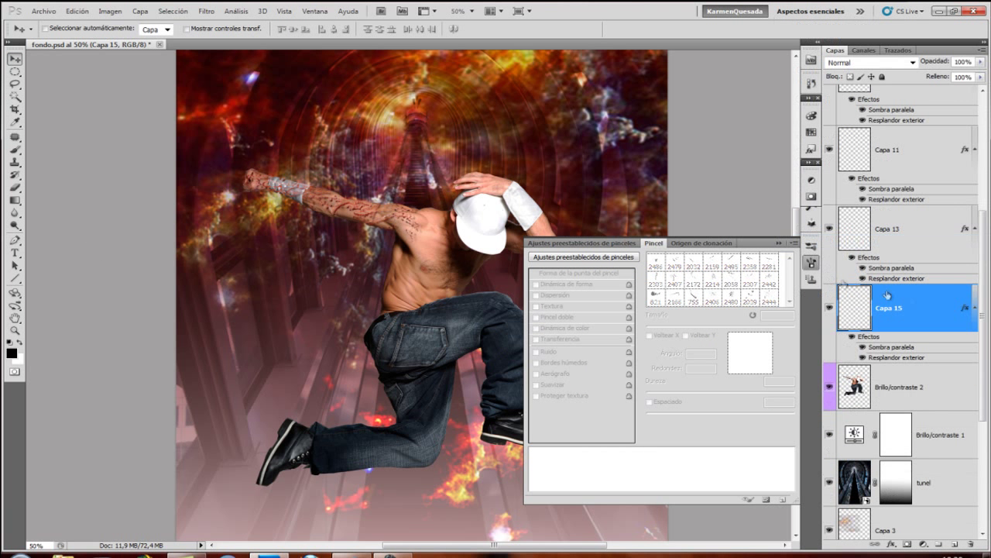
- Add Capa 16 and stamp dark tattoo marks onto the upper arm
left_click(921, 387)
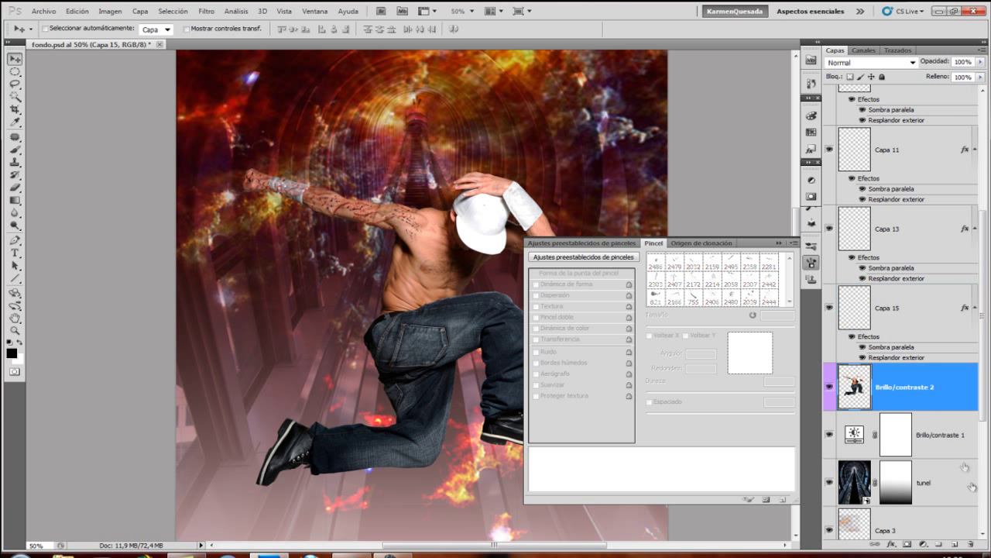
left_click(954, 545)
left_click(14, 149)
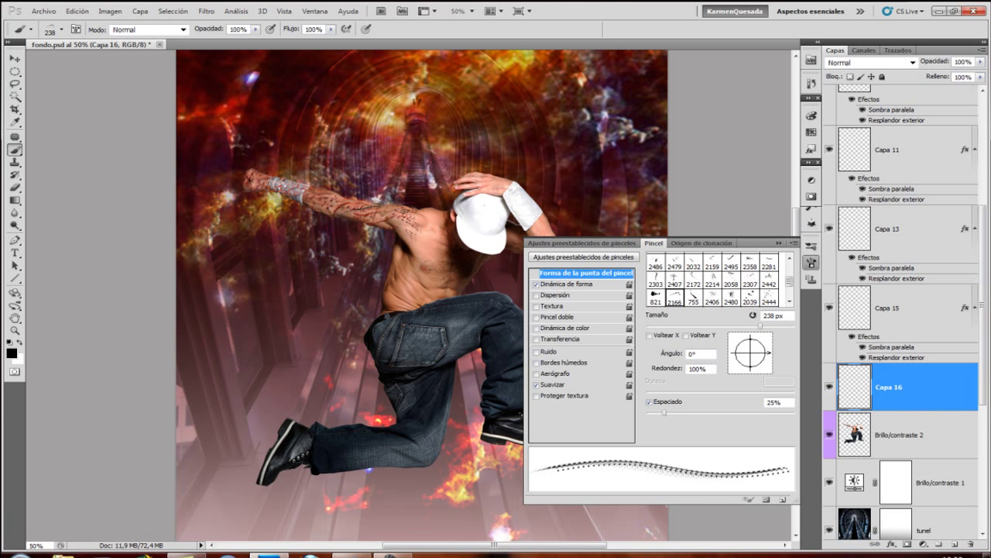
left_click(372, 210)
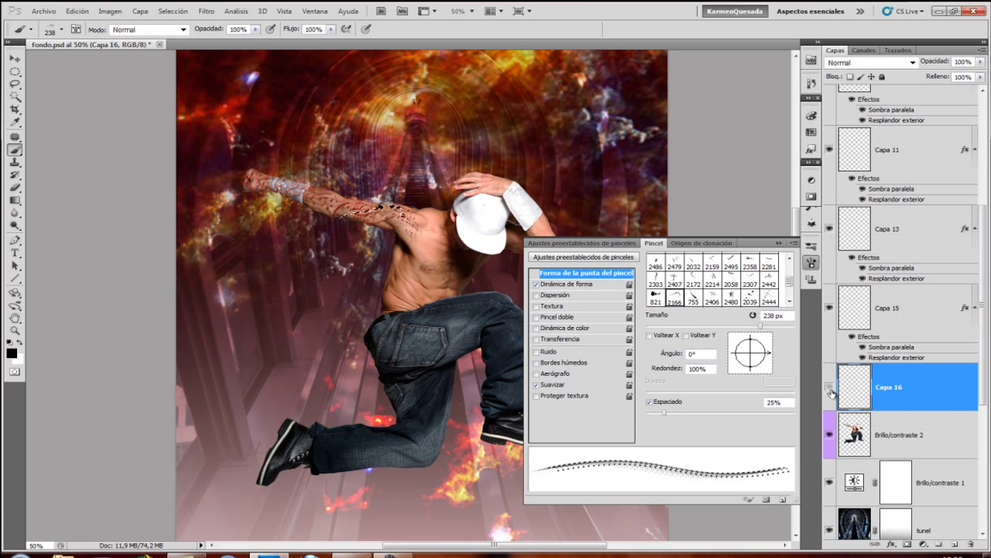
- Create Capa 17 with the pasted shadow and glow style, then add empty Capa 18
left_click(926, 437)
key("ctrl+shift+alt+n")
key("v")
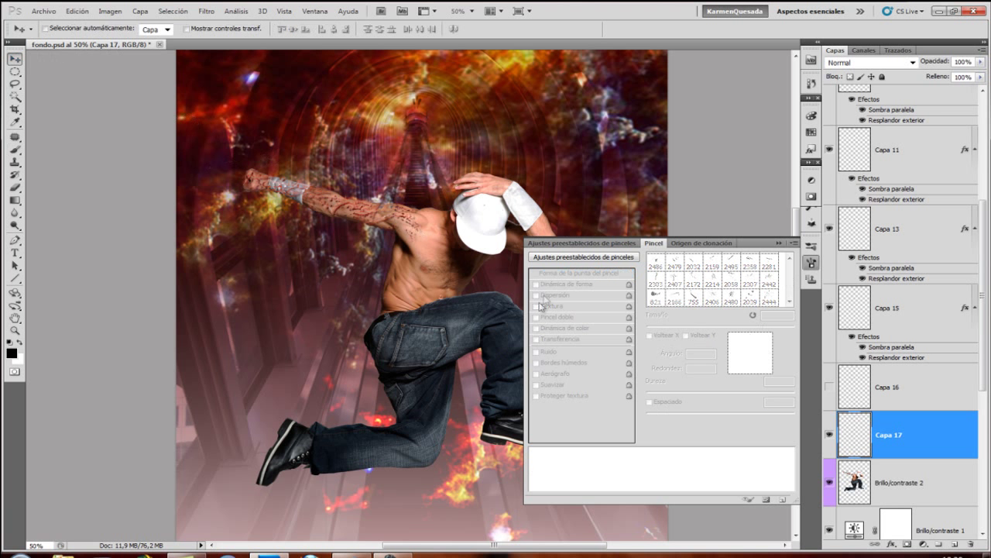
scroll(930, 409, "down", 1)
scroll(906, 387, "down", 3)
right_click(893, 372)
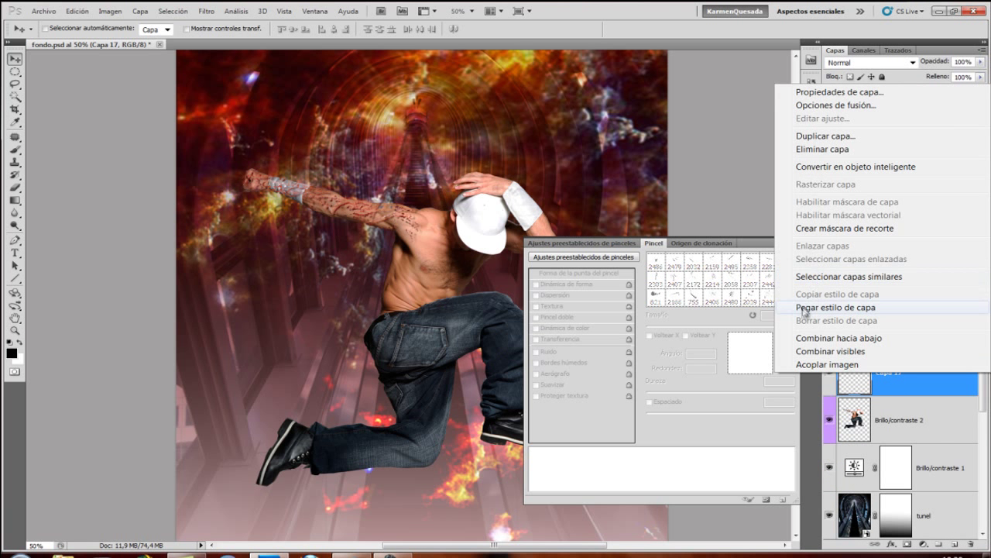
left_click(804, 308)
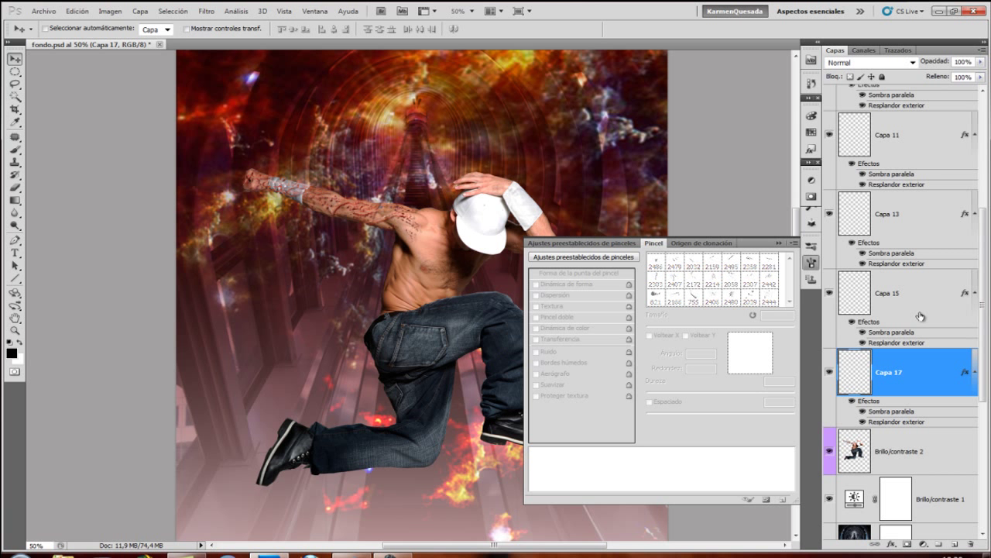
left_click(908, 441)
key("ctrl+shift+alt+n")
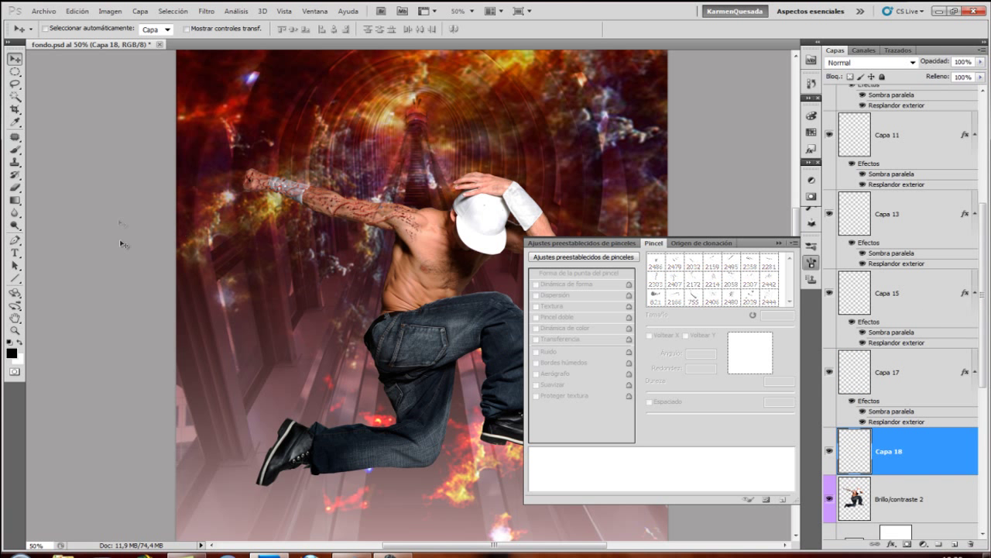
- Set the brush to tip 2214 at 196 px, rotated -63°, and hide Capa 18
key("b")
left_click(731, 297)
left_click(712, 278)
left_click_drag(769, 325, 758, 329)
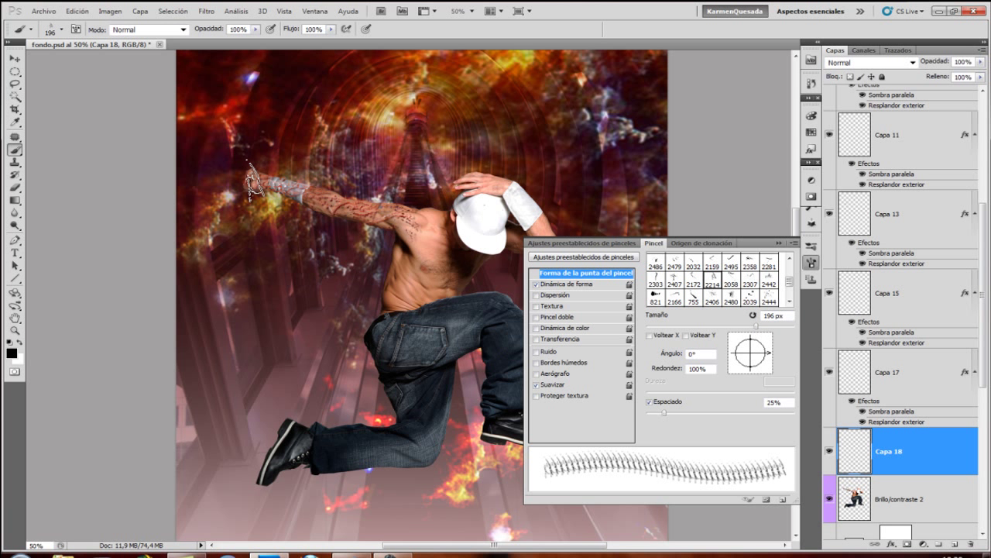
left_click_drag(763, 348, 758, 367)
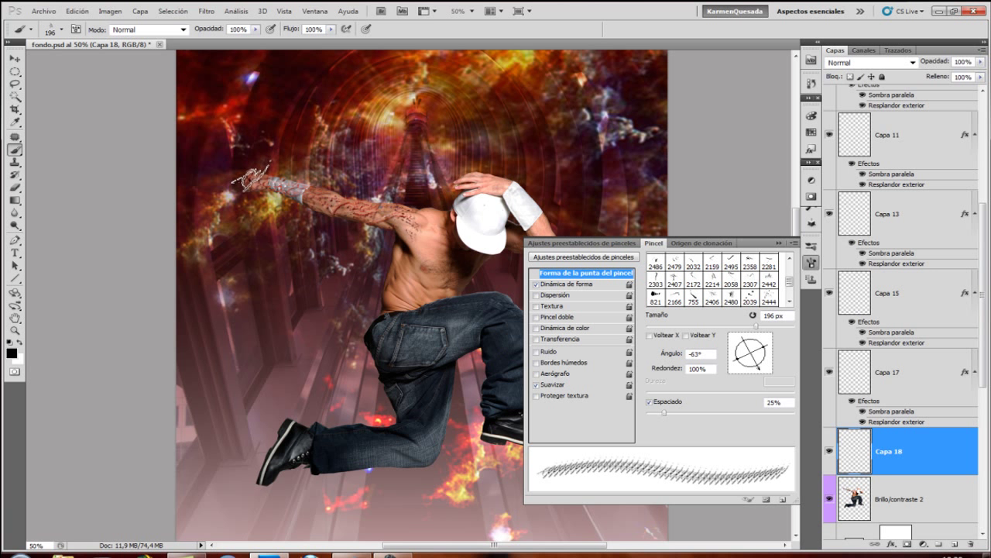
left_click(829, 451)
- Create Capa 19 above Brillo/contraste 2 and paste the shadow and glow style onto it
left_click(939, 500)
key("ctrl+shift+alt+n")
key("v")
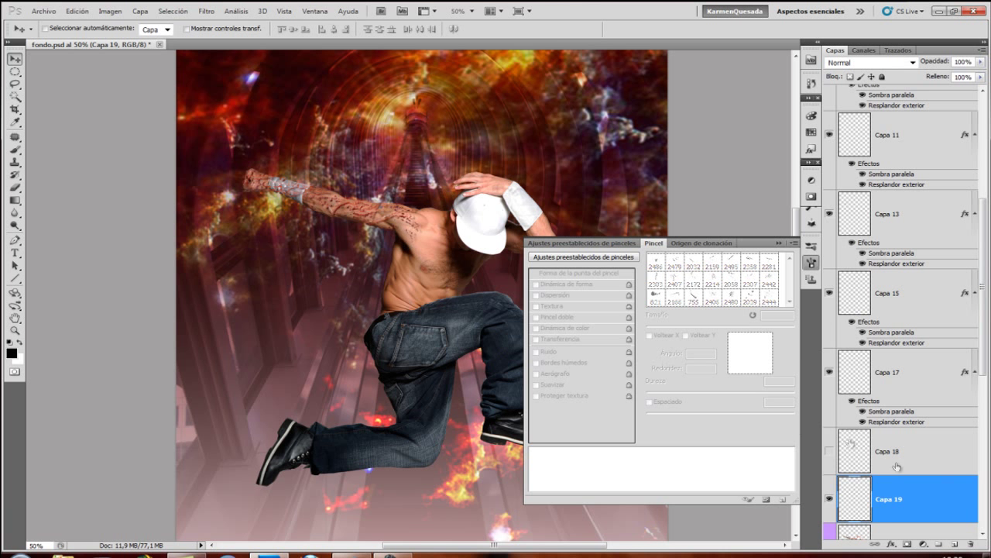
scroll(898, 388, "down", 2)
right_click(898, 438)
left_click(835, 367)
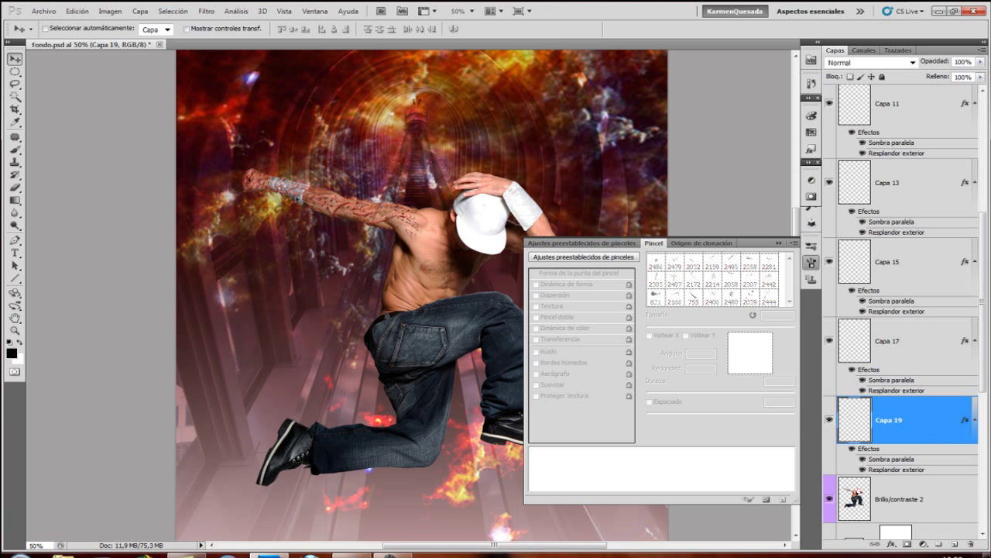
- On new layer Capa 20, stamp tattoo tip 2358 at 198 px onto the raised arm and wrist
key("ctrl+shift+alt+n")
key("b")
left_click(791, 304)
left_click(790, 257)
left_click(768, 263)
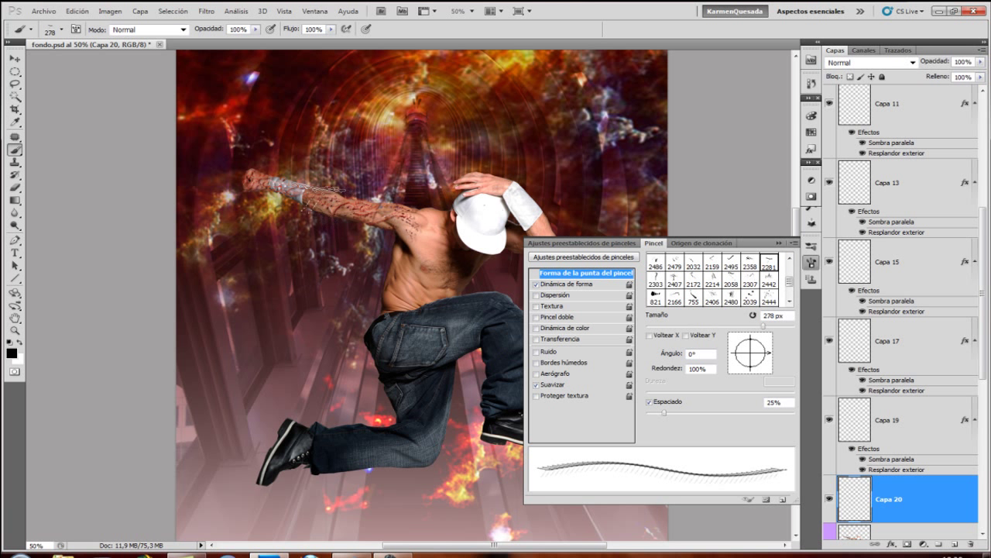
left_click(693, 283)
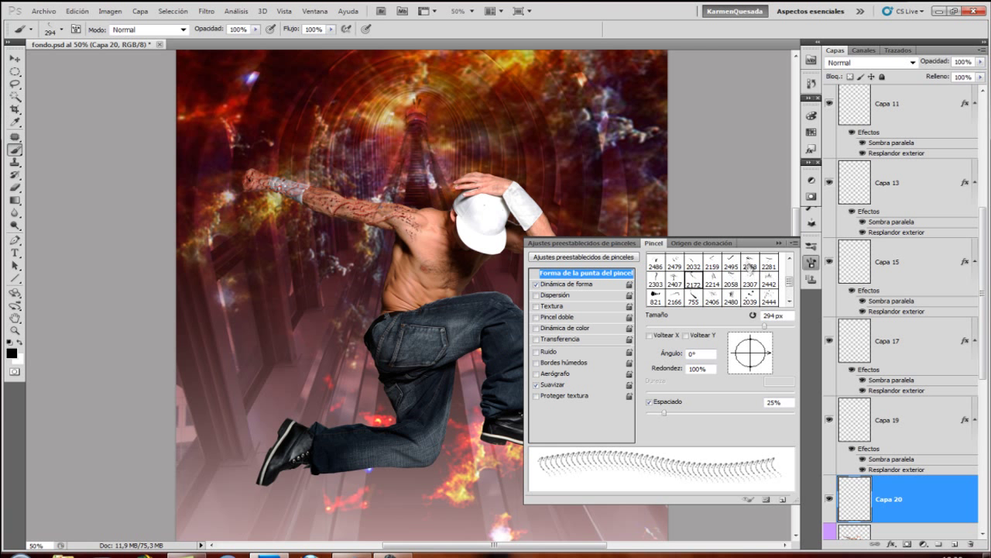
left_click(750, 263)
left_click(349, 200)
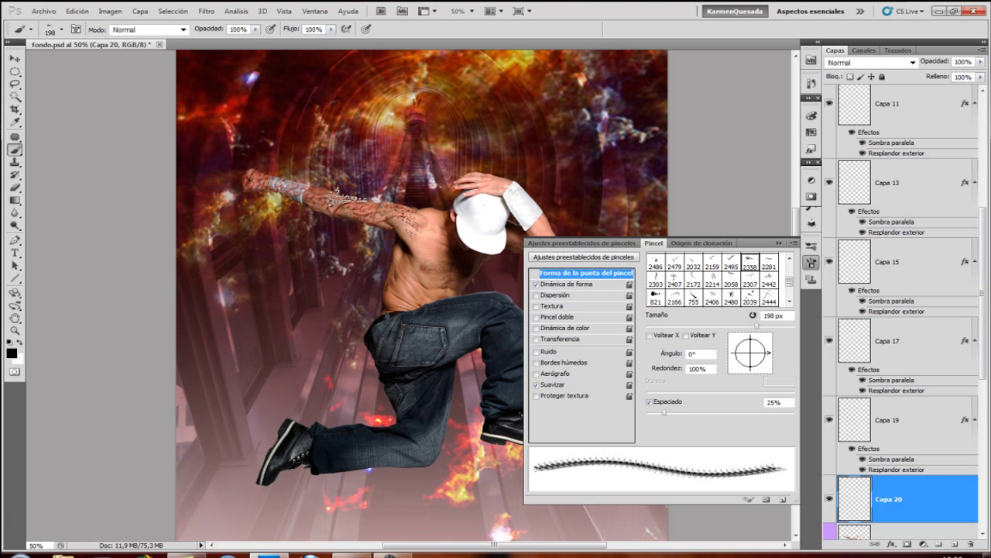
left_click(292, 181)
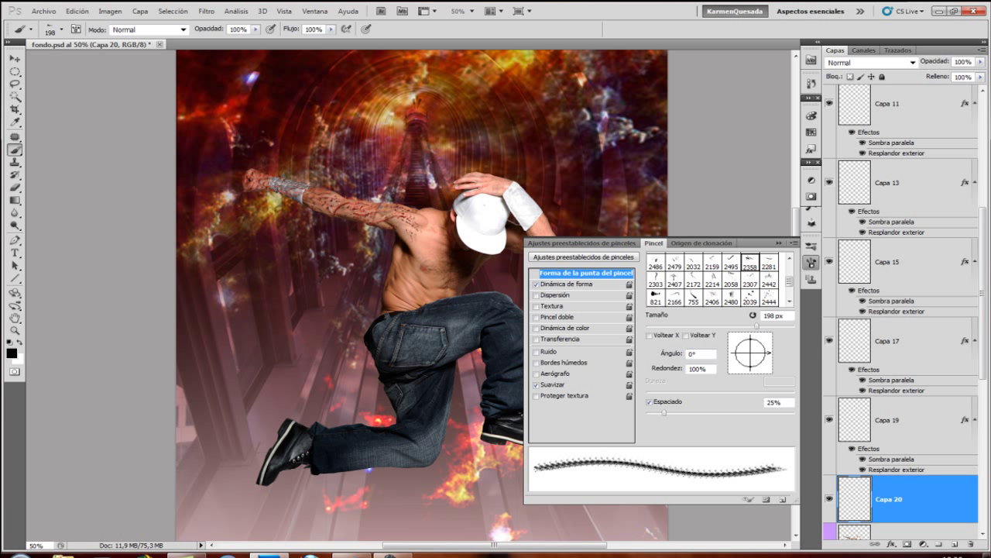
- Hide Capa 20, add Capa 21 with the pasted style, and enlarge the brush to 254 px
scroll(906, 349, "down", 3)
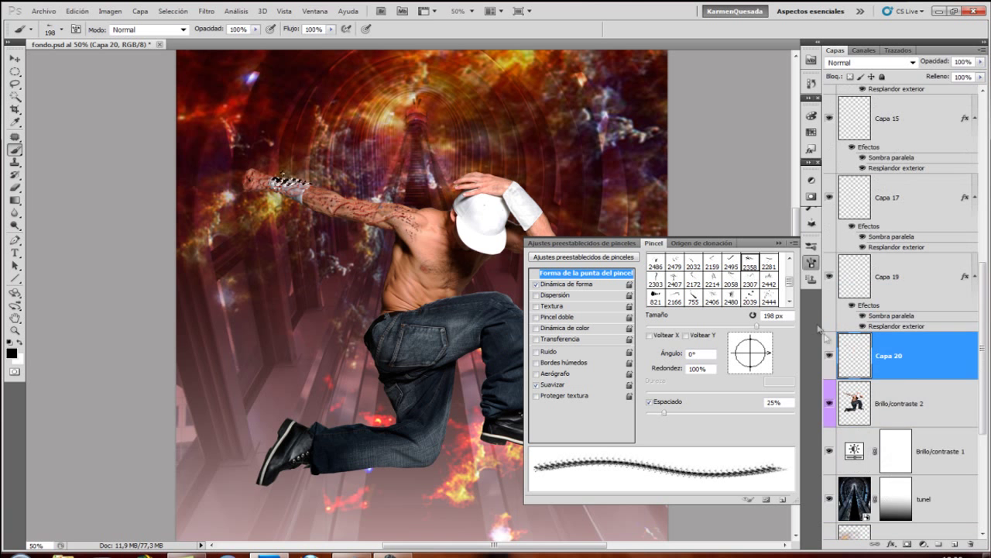
left_click(830, 356)
left_click(920, 412)
left_click(954, 545)
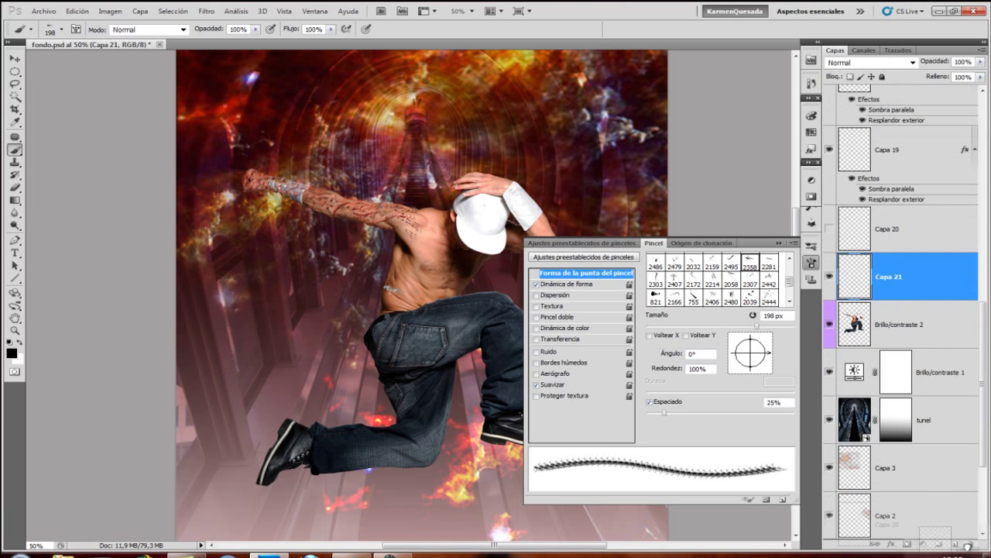
key("v")
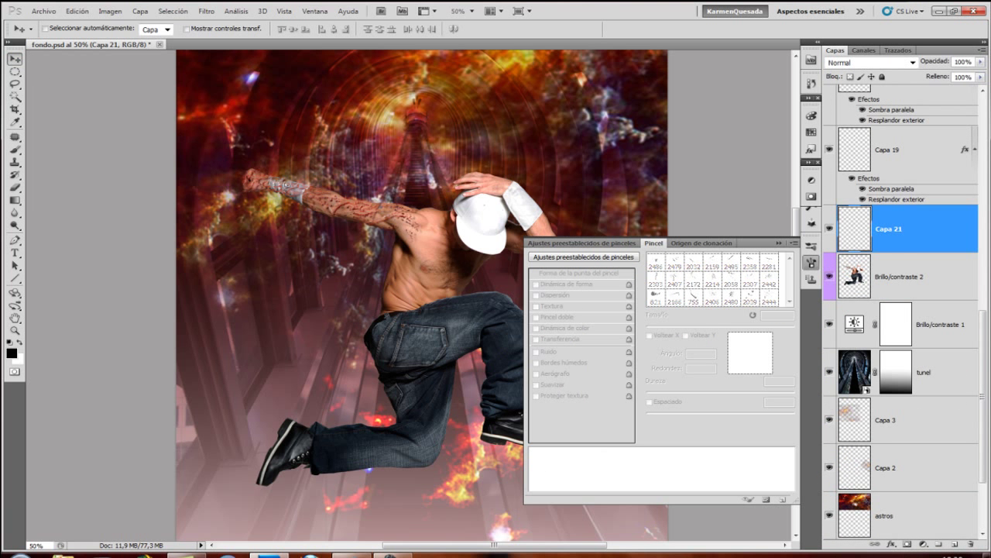
right_click(887, 236)
left_click(825, 459)
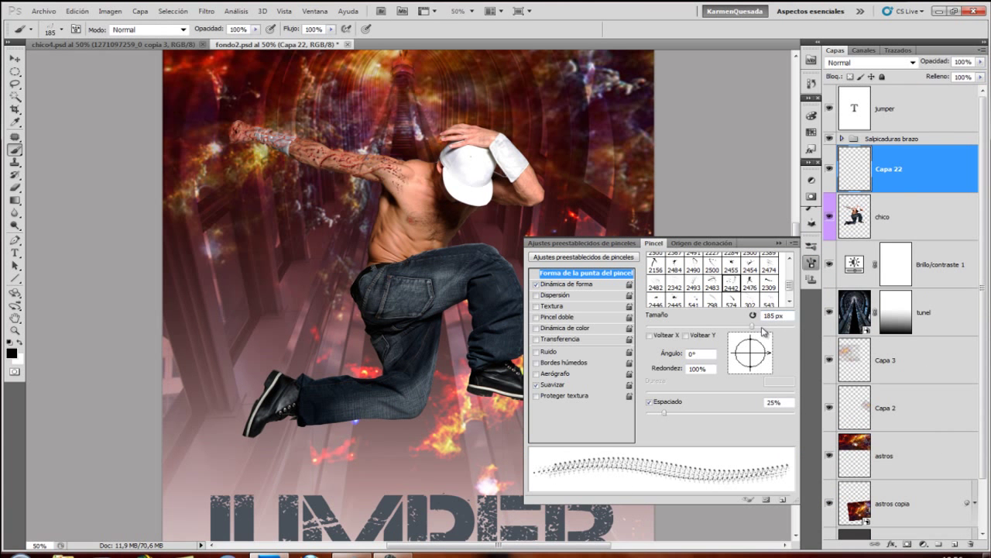
left_click_drag(762, 328, 771, 328)
- Stamp splatter tip 2483 at 286 px on the boy's chest, then hide Capa 22
left_click(714, 285)
left_click_drag(762, 326, 754, 326)
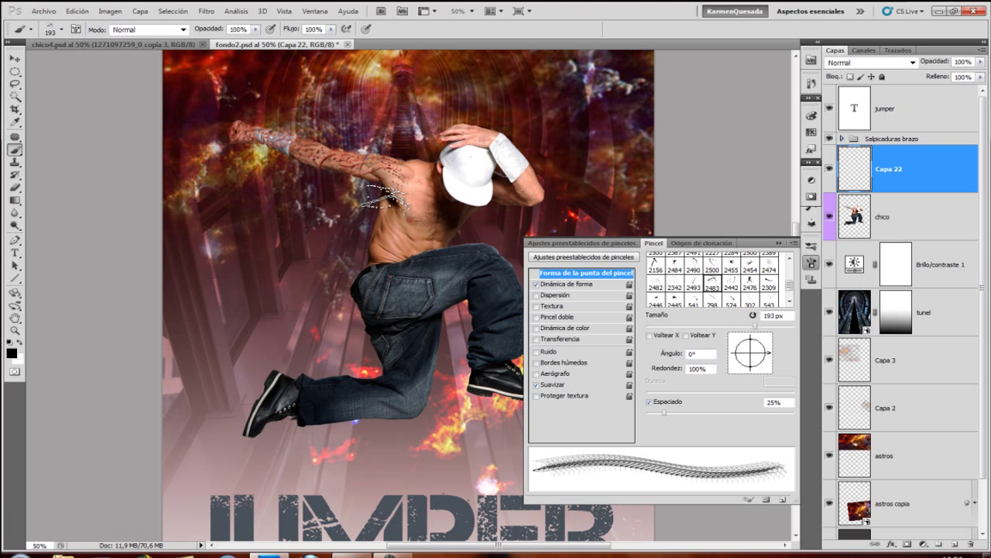
left_click(386, 198)
left_click(852, 168, "ctrl")
left_click(830, 168)
- Add Capa 23 above chico and paste the shadow and glow style onto it
left_click(852, 217)
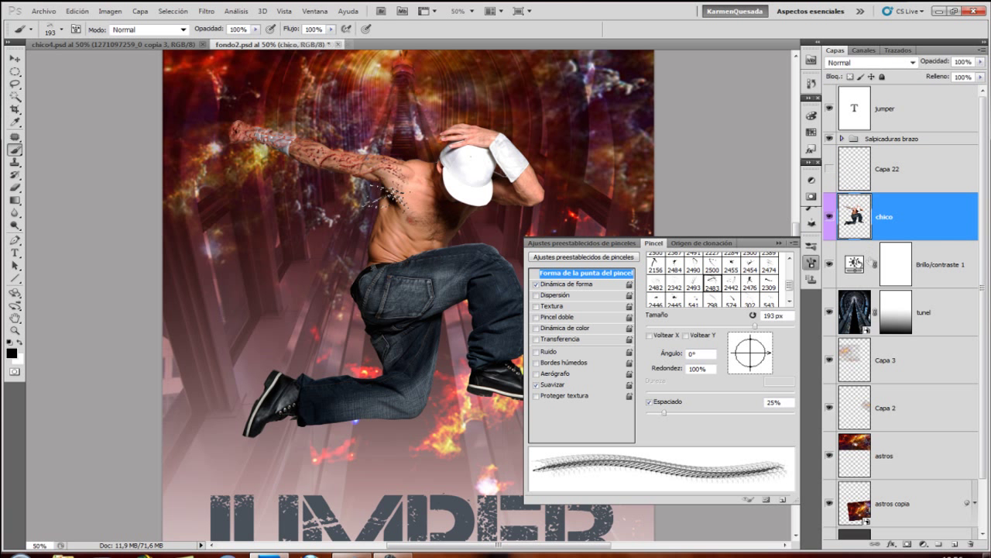
key("ctrl+j")
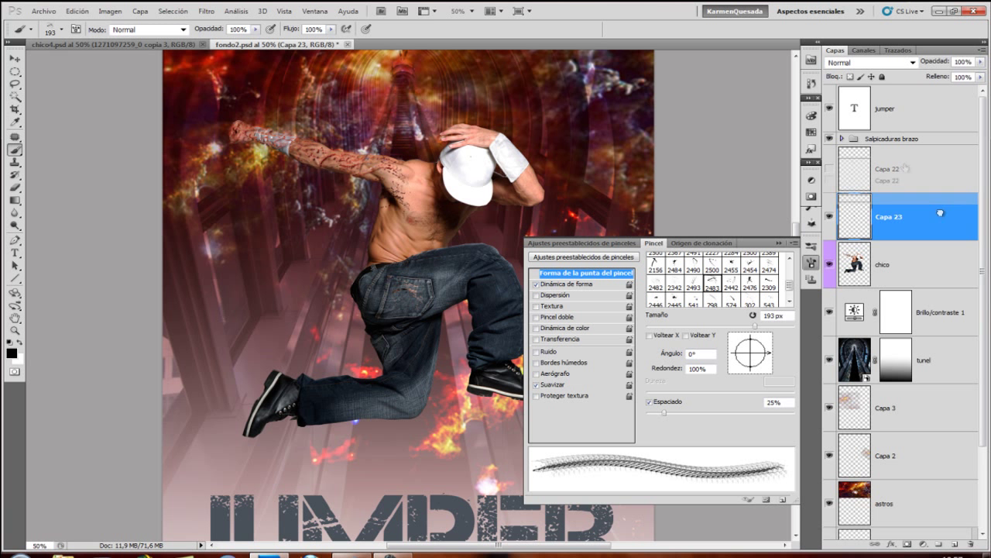
mouse_move(984, 497)
left_mouse_down()
mouse_move(957, 544)
mouse_move(972, 545)
left_mouse_up()
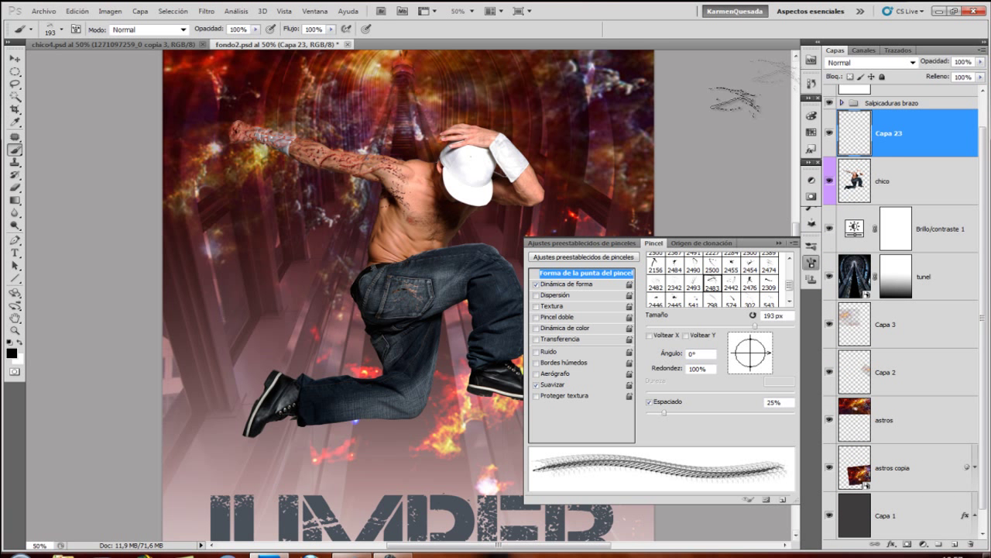
left_click(15, 59)
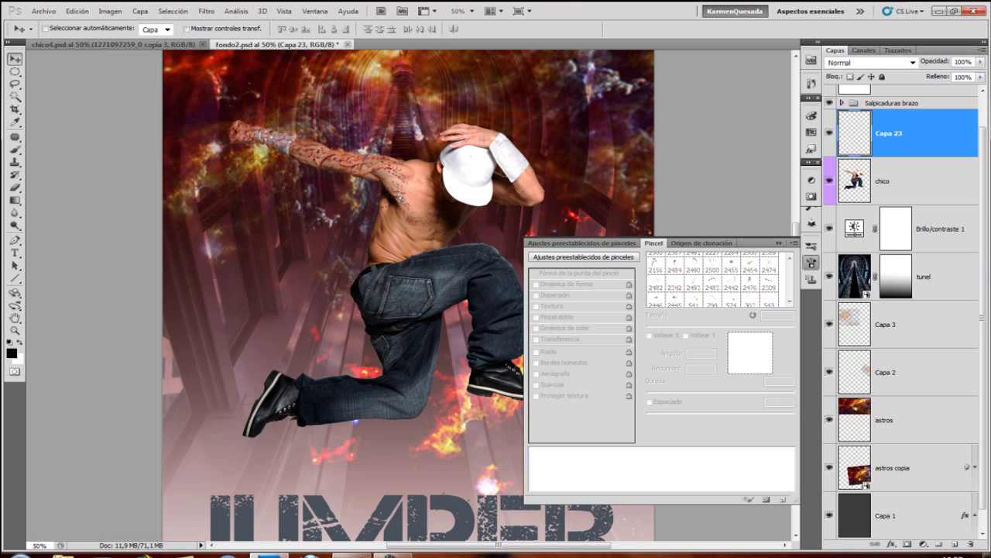
right_click(883, 136)
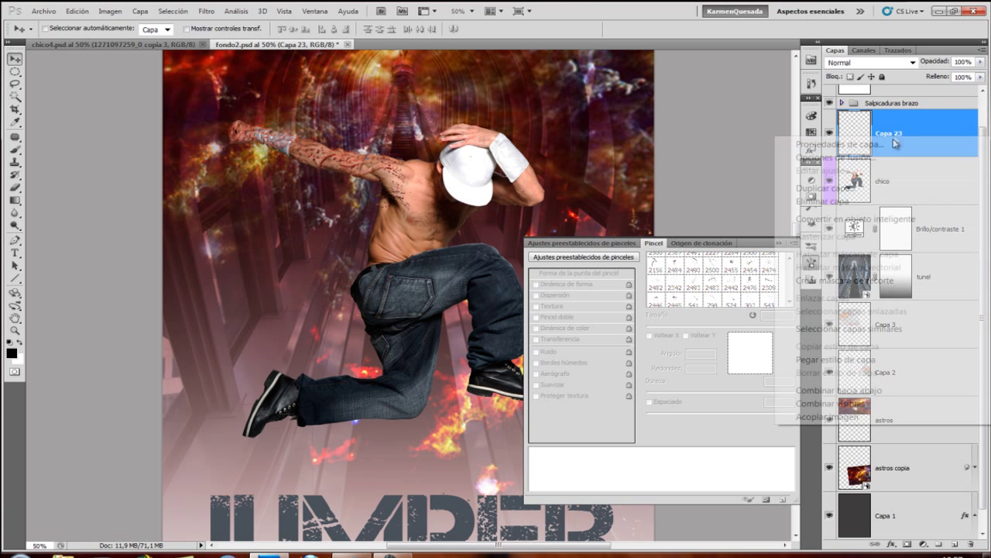
left_click(808, 361)
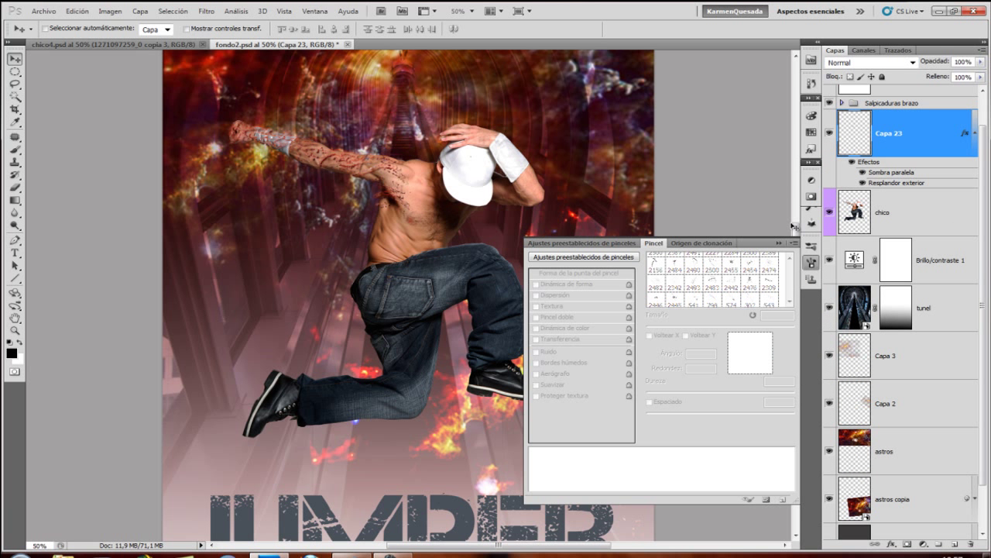
- Add Capa 24, try brush tips 2309 and 2454 at 222 px, then hide it
left_click(907, 214)
left_click(956, 546)
key("b")
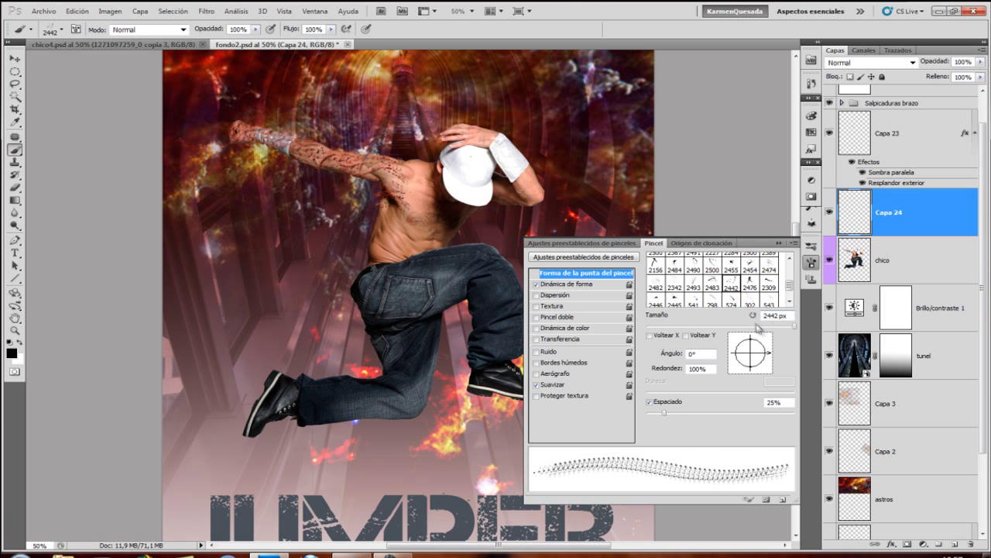
left_click(769, 286)
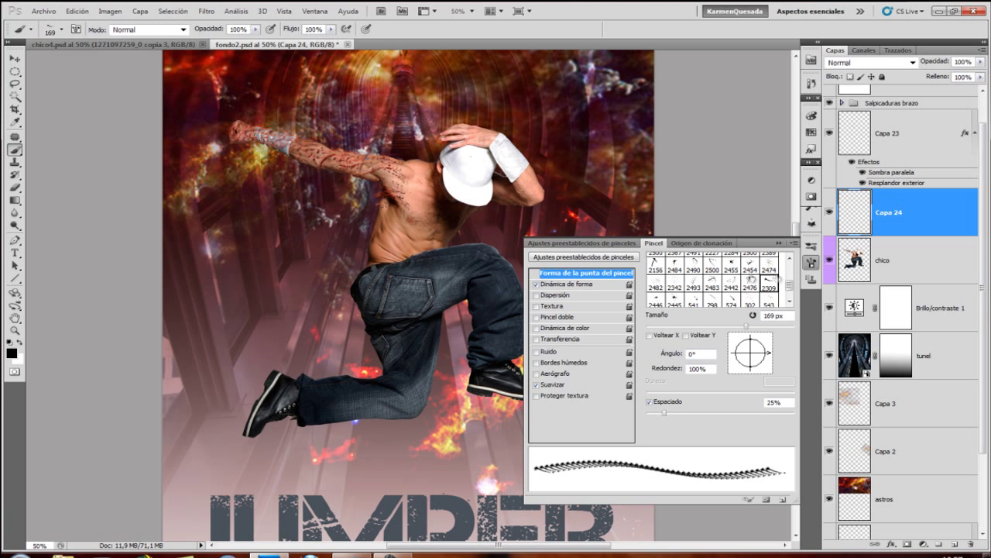
left_click(750, 265)
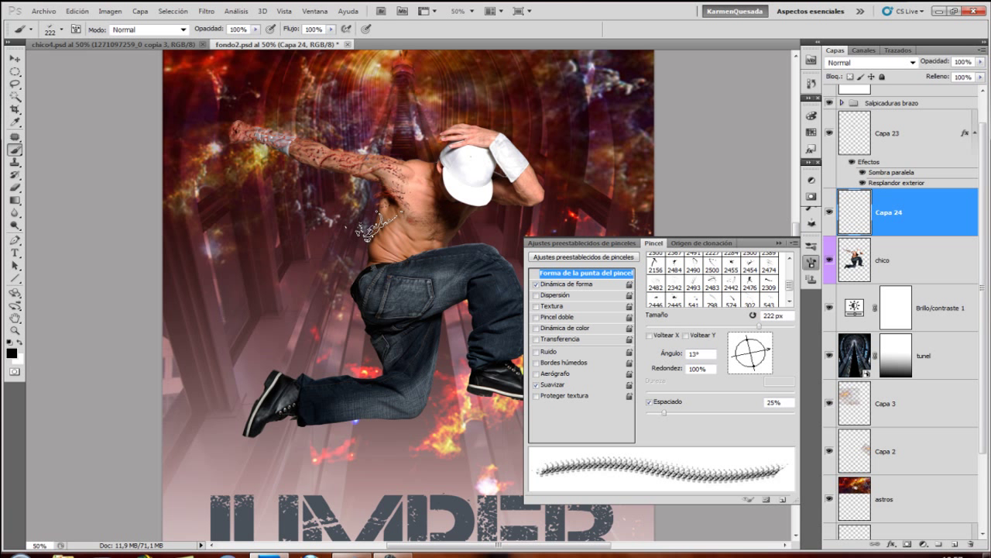
left_click(830, 211)
- Create Capa 25 above chico, delete Capa 24, and paste the shadow and glow style
left_click(899, 261)
key("ctrl+shift+alt+n")
left_click_drag(883, 224, 955, 544)
key("v")
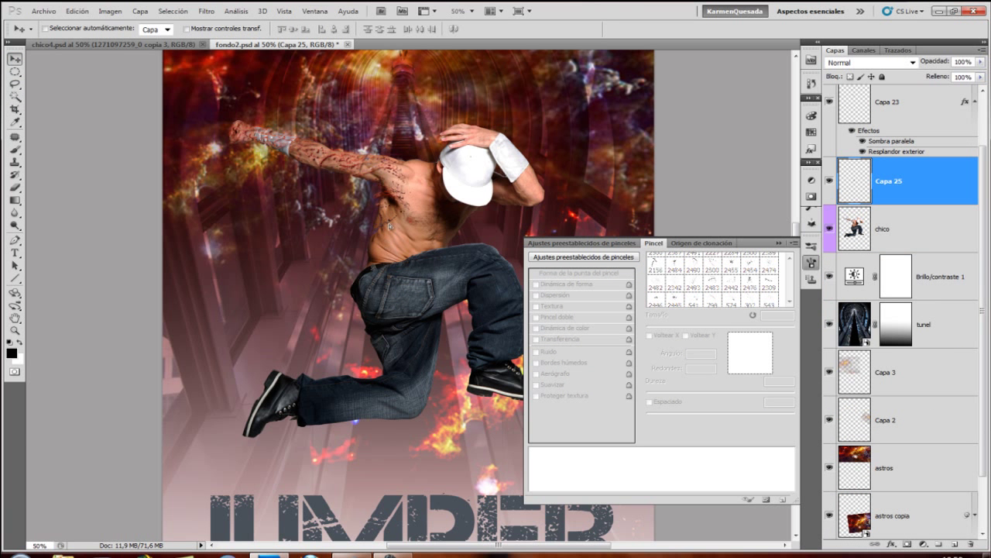
right_click(898, 185)
left_click(885, 408)
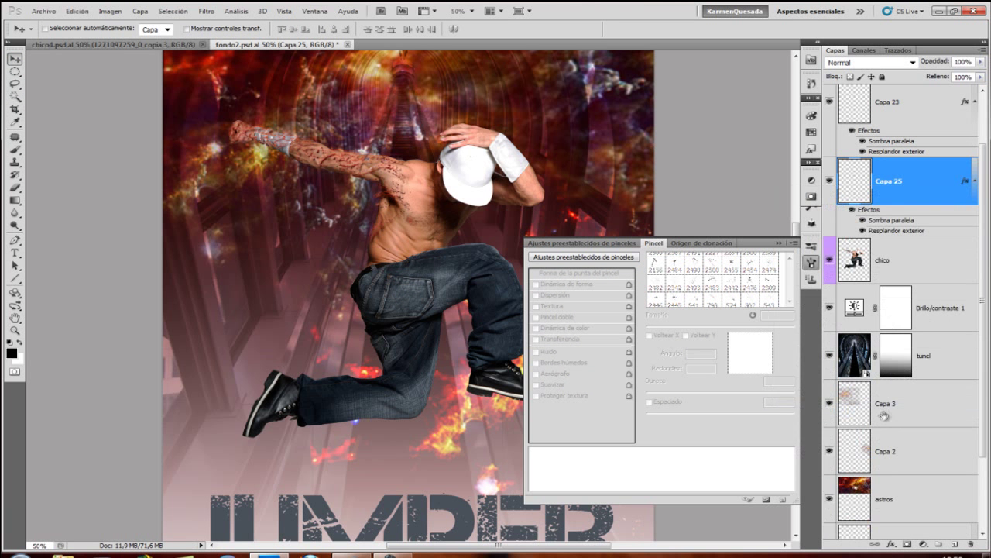
- Add Capa 26, pick brush tip 2490 at 196 px, hide it, and add another layer above chico
left_click(941, 253)
left_click(958, 545)
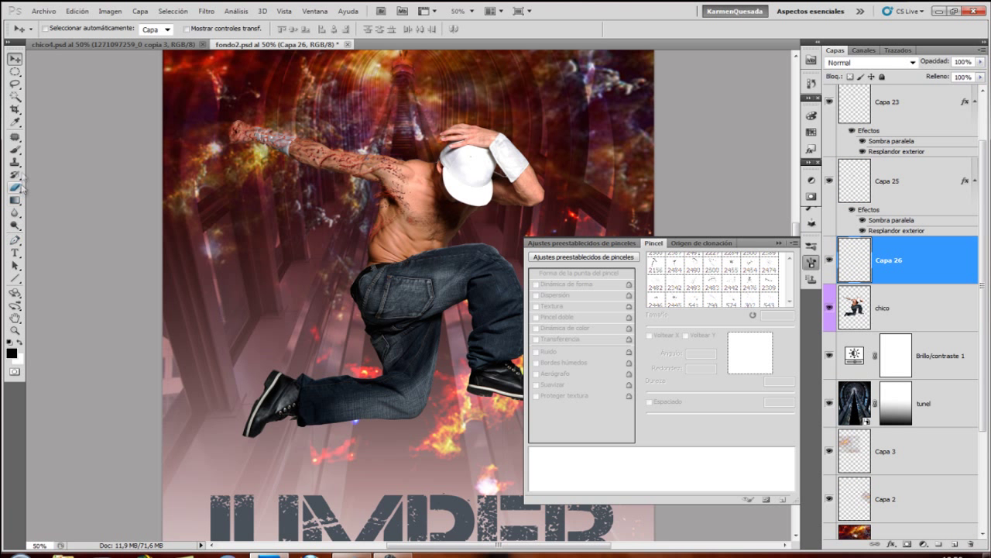
left_click(15, 150)
left_click(694, 286)
scroll(736, 283, "up", 1)
left_click(694, 273)
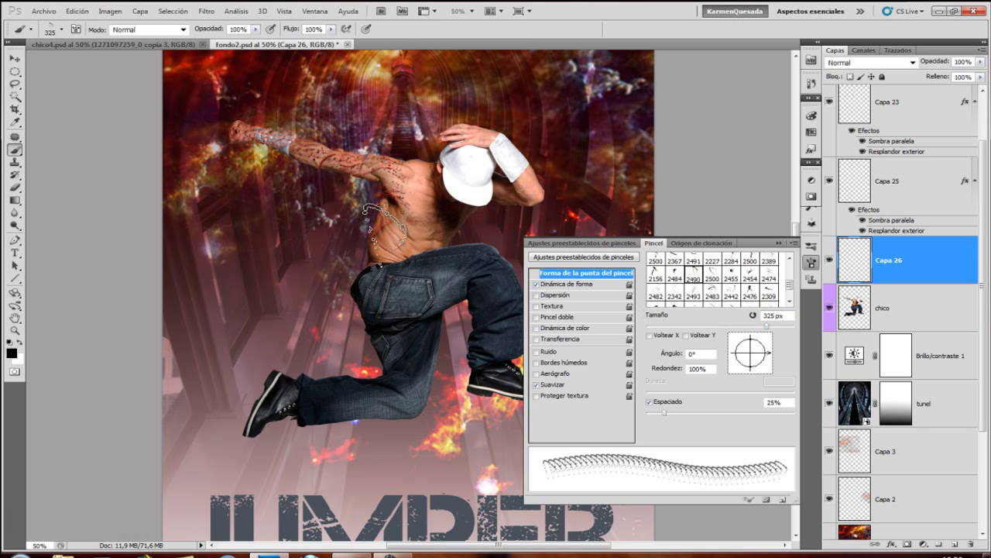
key("bracketleft")
key("bracketleft")
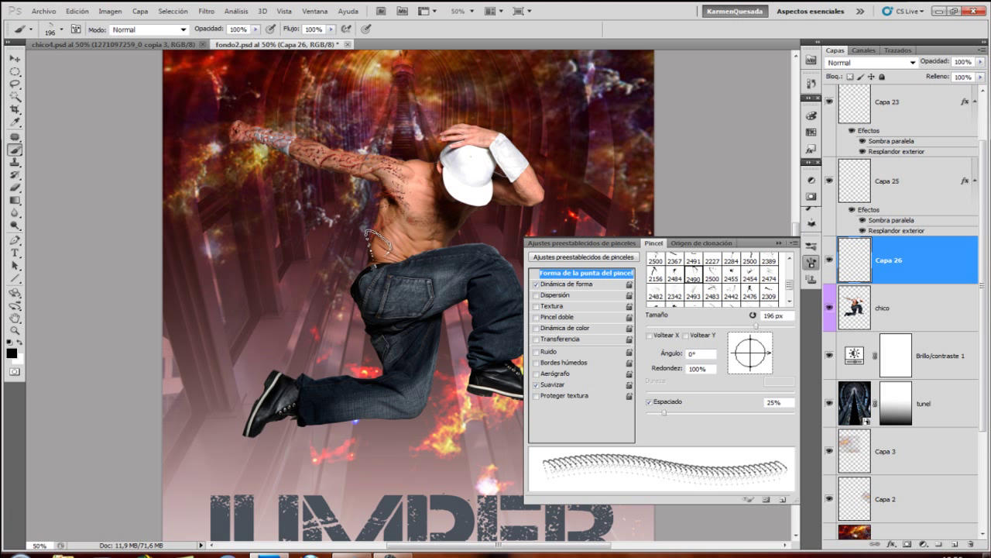
left_click(830, 260)
left_click(891, 308)
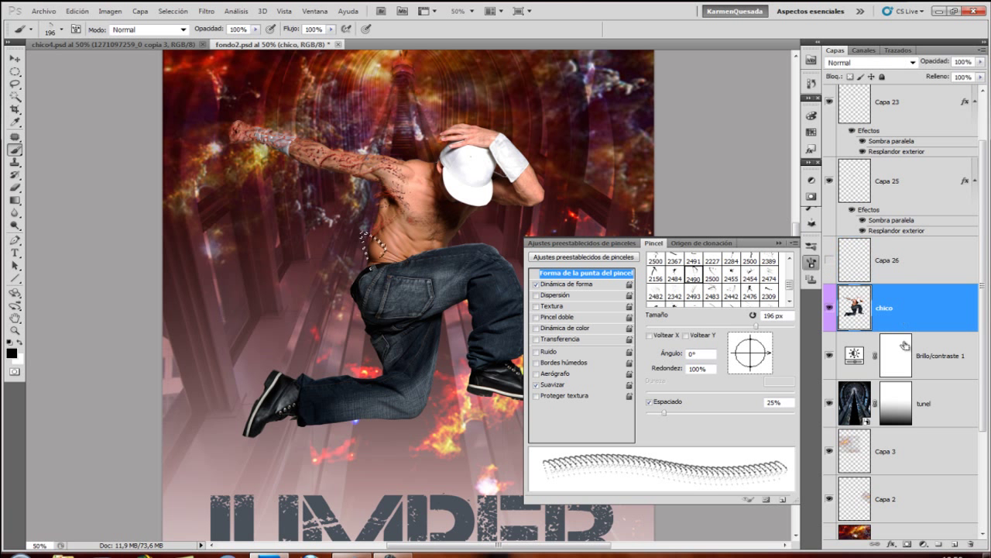
key("ctrl+shift+alt+n")
- Paste the shadow and glow style onto Capa 27 and place it directly above chico
key("v")
right_click(869, 304)
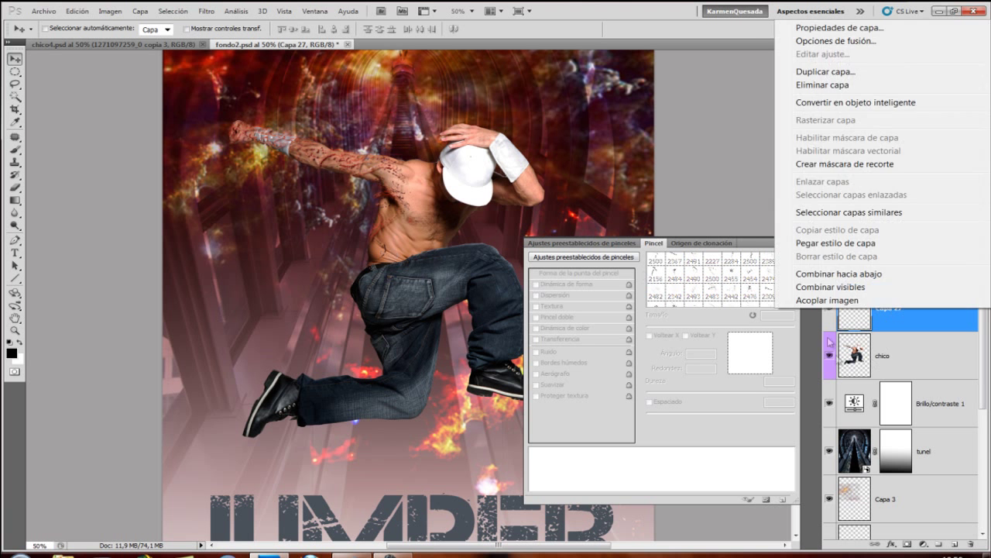
left_click(914, 245)
scroll(917, 290, "down", 1)
left_click_drag(891, 293, 890, 255)
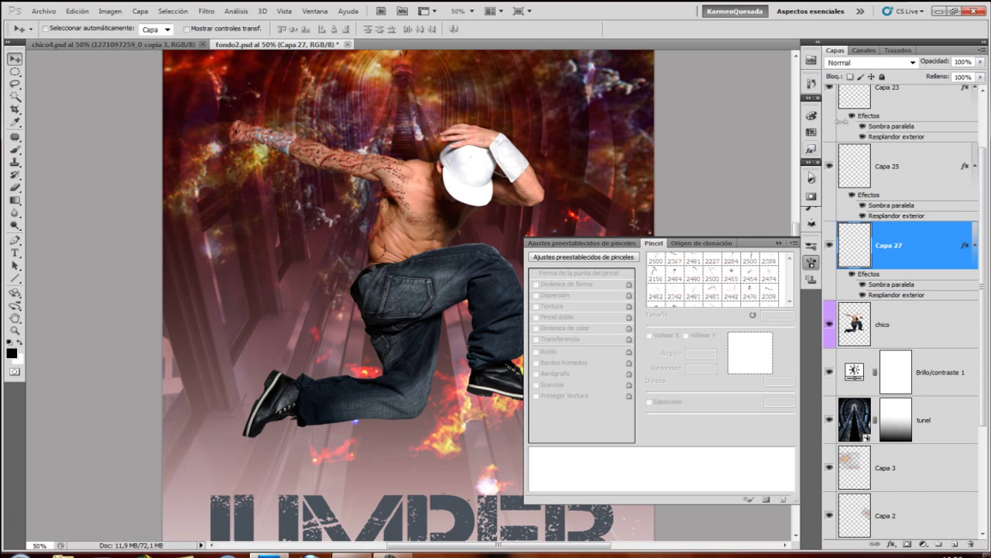
- On a new layer above chico, stamp rotated brush tip 2480 onto the boy's chest
left_click(899, 324)
left_click(956, 545)
left_click(17, 153)
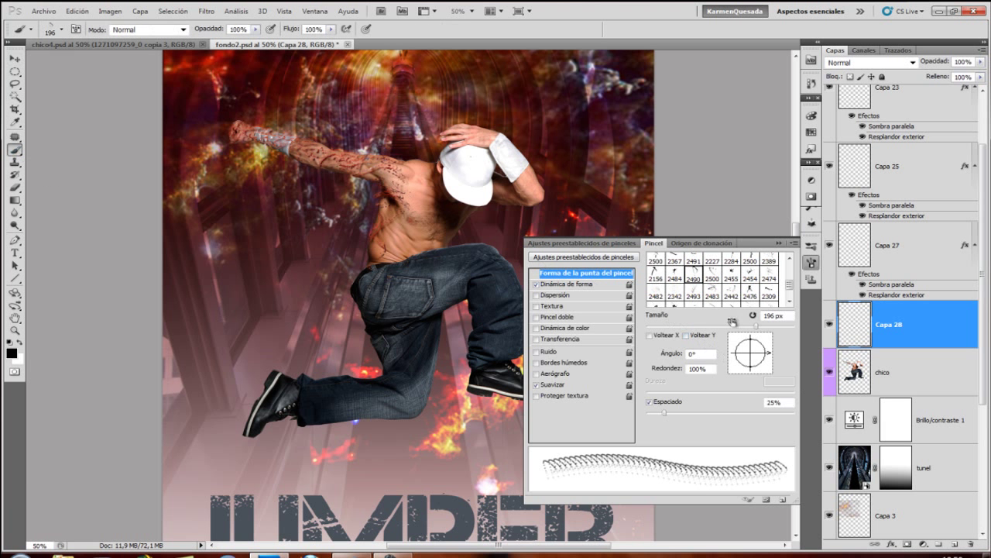
scroll(713, 277, "up", 2)
left_click(732, 266)
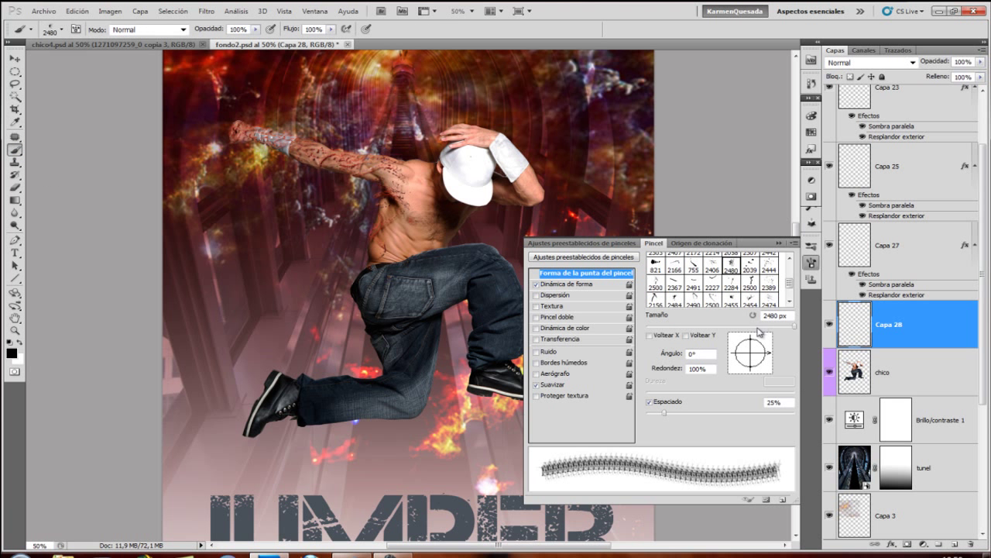
mouse_move(766, 352)
left_mouse_down()
mouse_move(732, 349)
mouse_move(741, 343)
left_mouse_up()
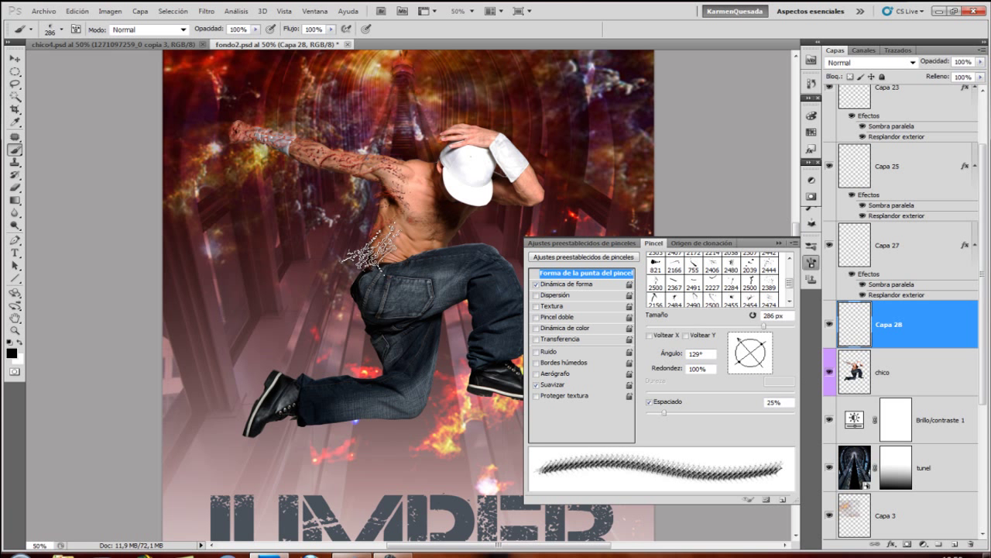
left_click(371, 249)
- Hide Capa 28, add Capa 29 above chico, and delete Capa 28
left_click(829, 323)
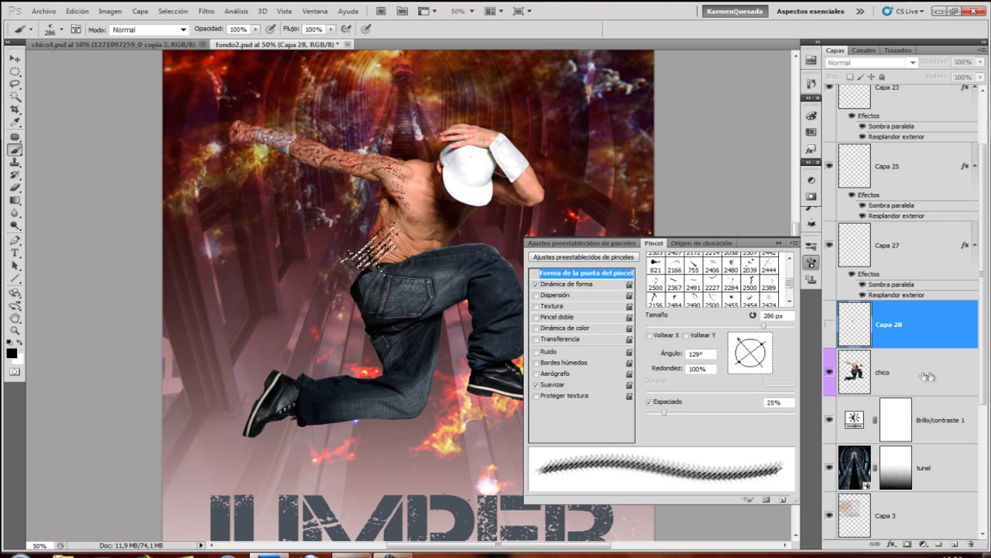
left_click(891, 371)
left_click(938, 545)
key("v")
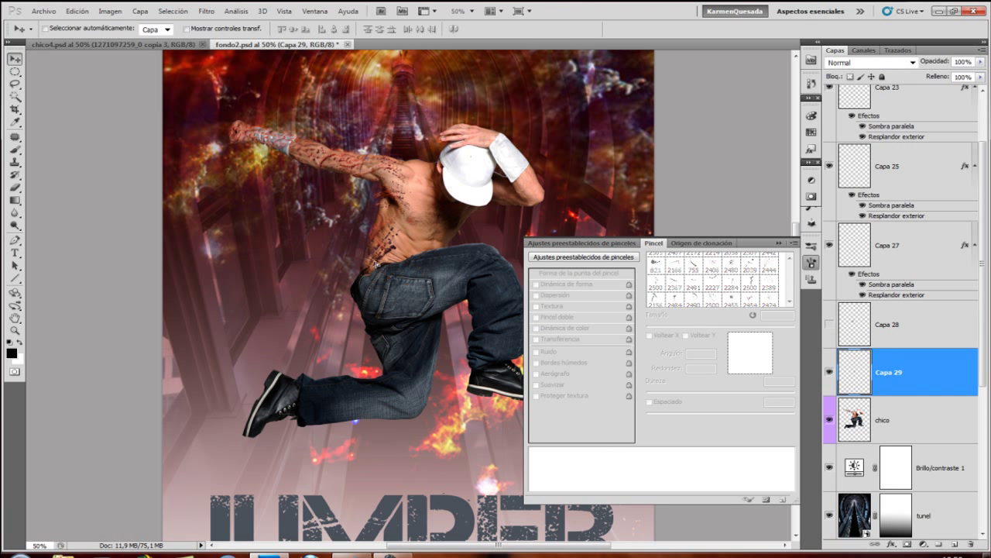
left_click_drag(881, 324, 973, 544)
- Paste the shadow and glow onto Capa 29 at 68% opacity, then add a layer above chico
right_click(918, 332)
left_click(833, 262)
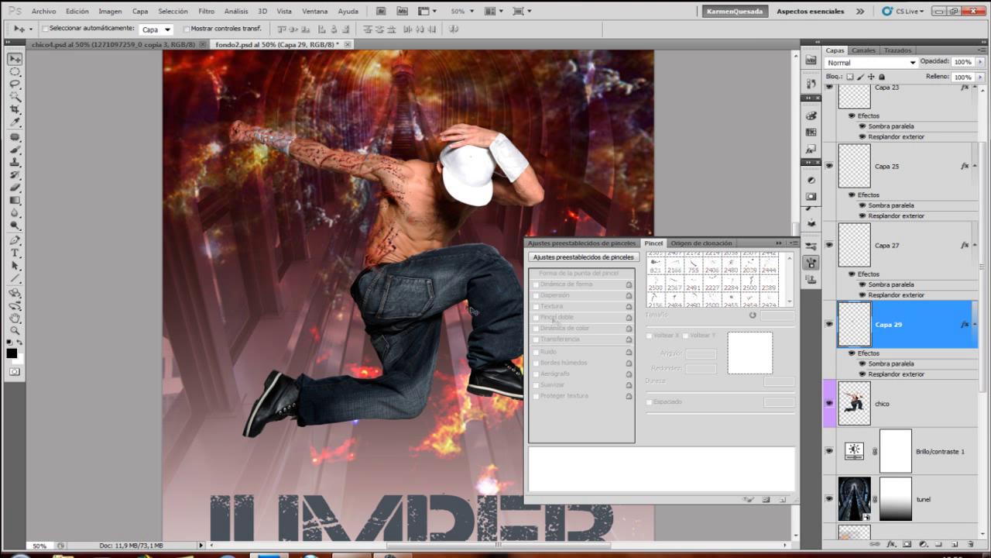
left_click(980, 61)
left_click_drag(977, 78, 962, 77)
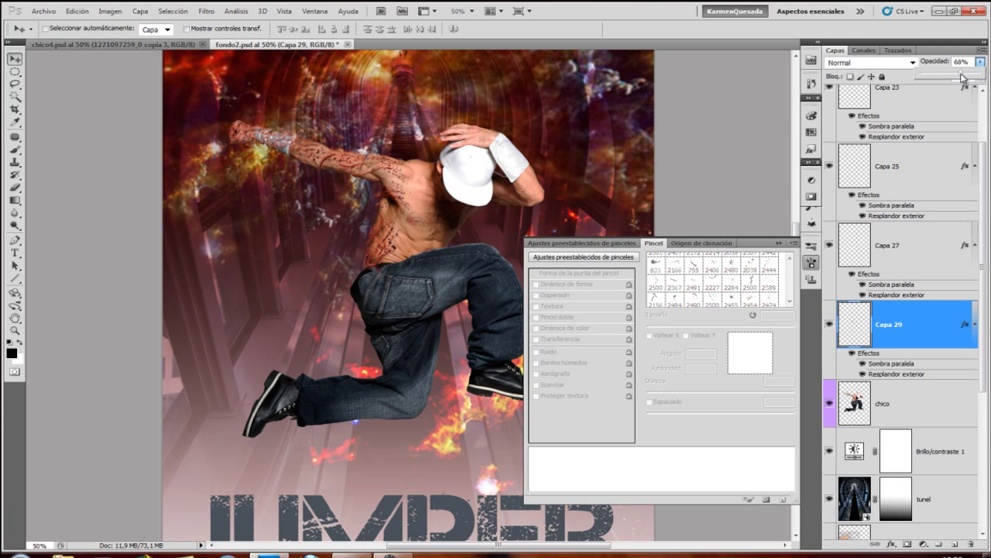
left_click(900, 417)
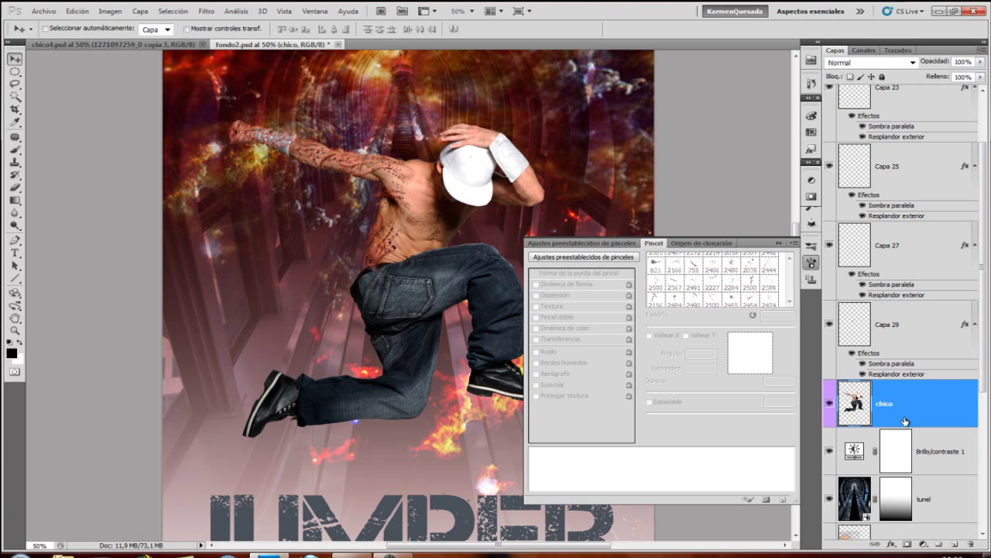
left_click(957, 542)
- Sample the boy's skin as foreground colour #bc8a6b and choose brush tip 2500
key("b")
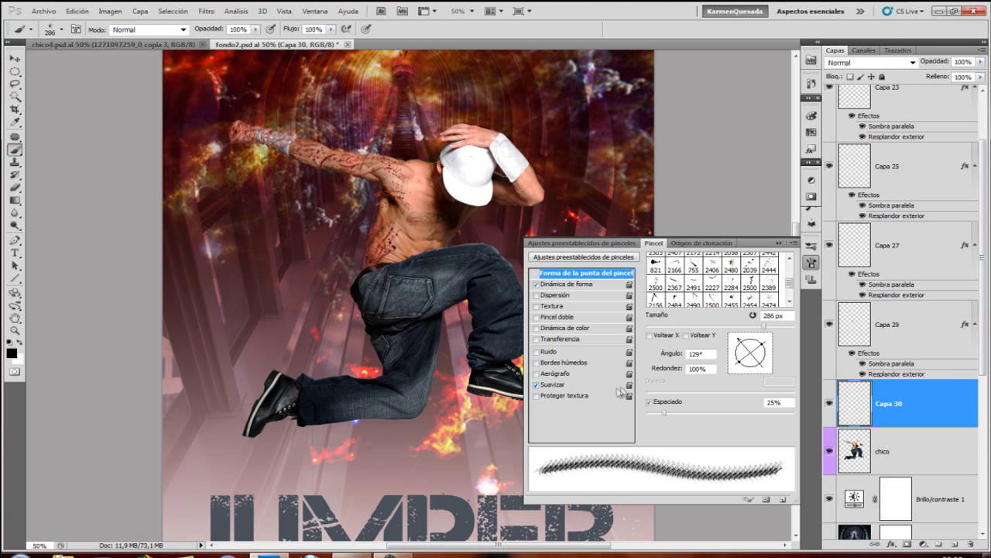
left_click(885, 435)
left_click(17, 345)
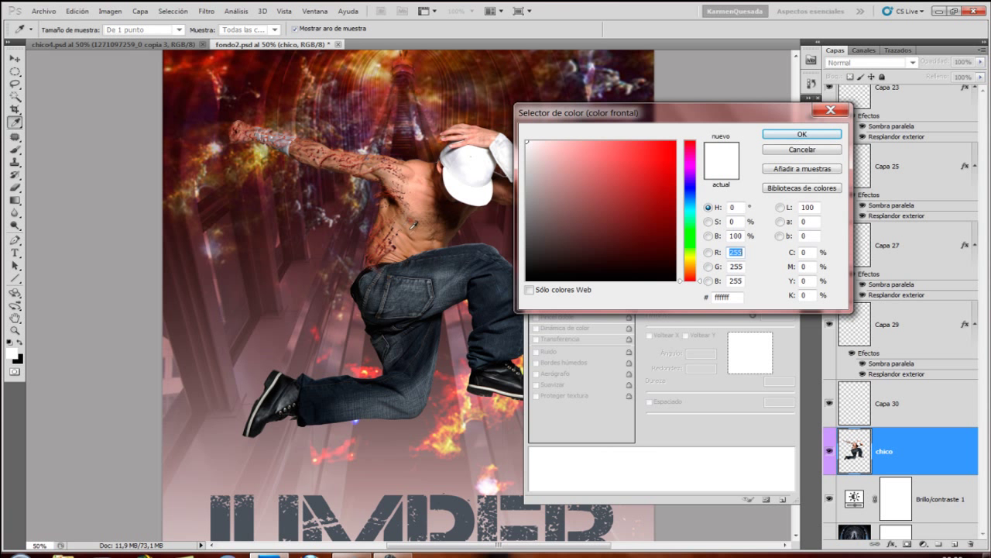
left_click(427, 237)
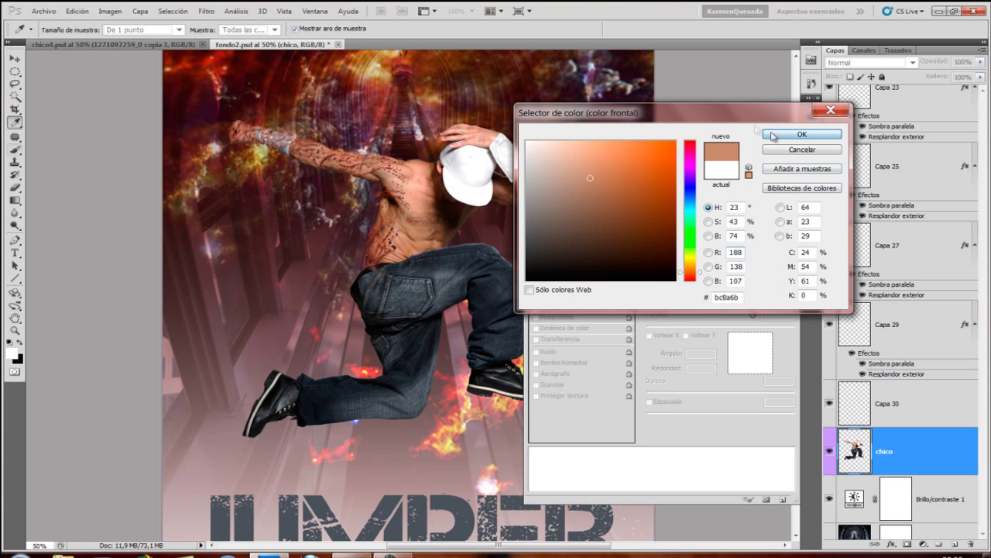
left_click(802, 134)
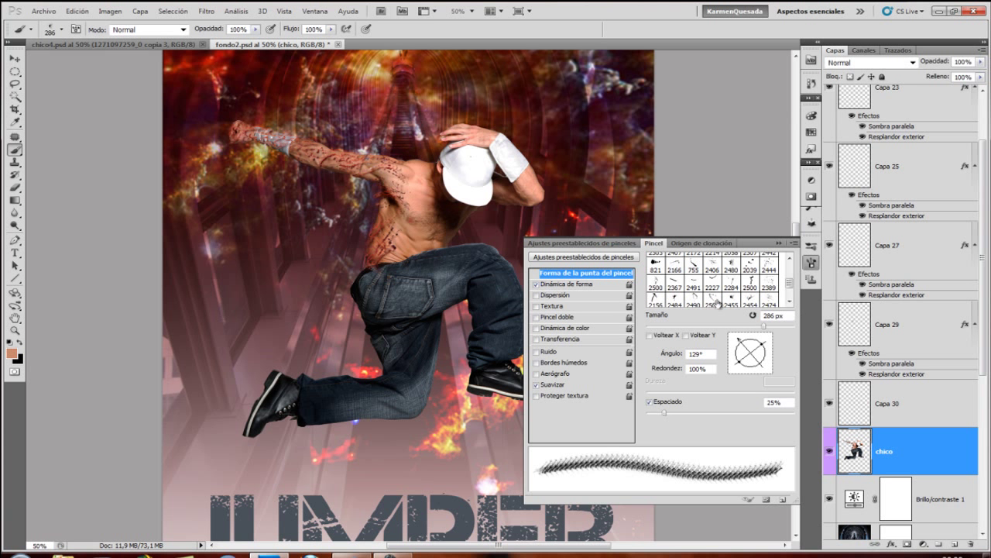
left_click(711, 301)
- Paint skin-toned stamps on Capa 30 with a 184 px brush and paste the shadow and glow style
left_click(752, 326)
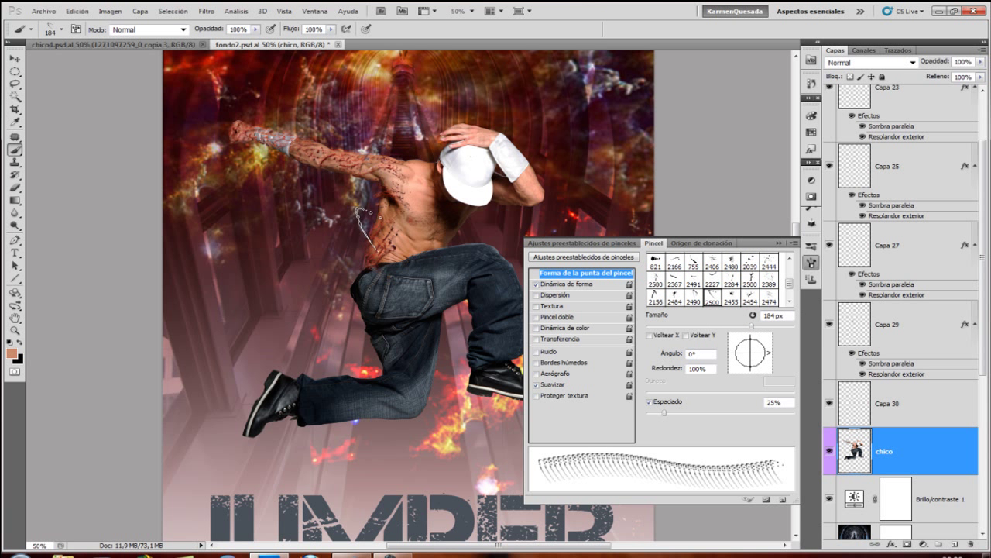
left_click(903, 405)
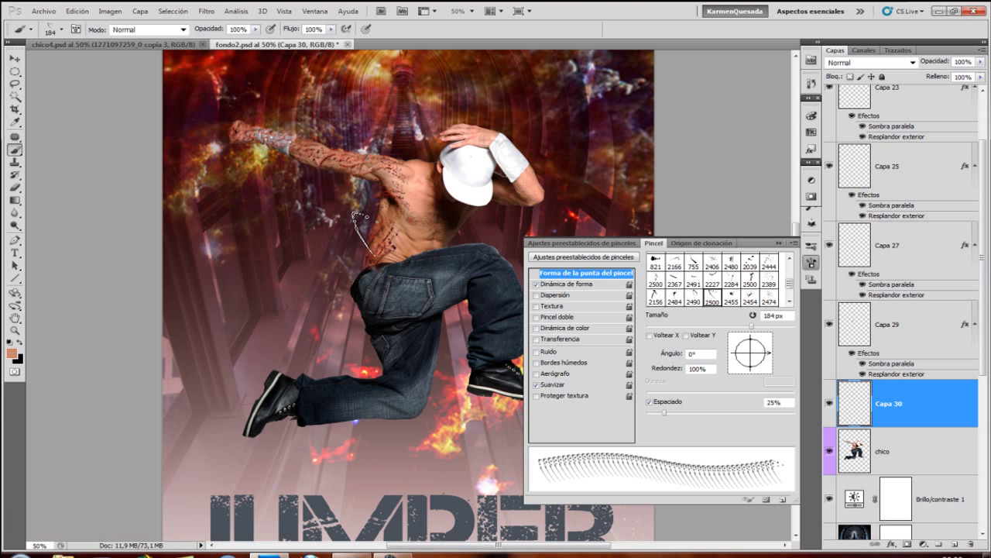
key("bracketleft")
key("bracketleft")
key("bracketleft")
right_click(899, 406)
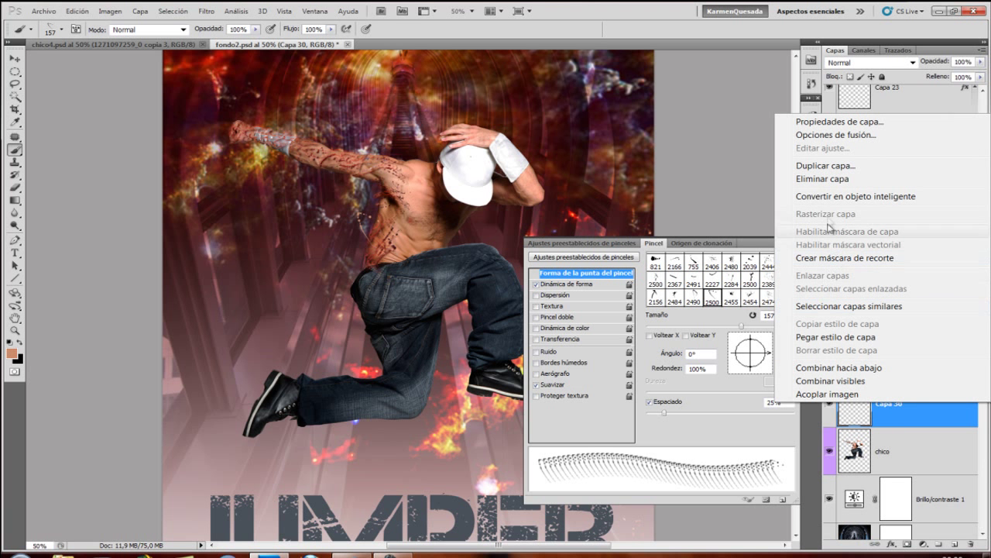
left_click(809, 337)
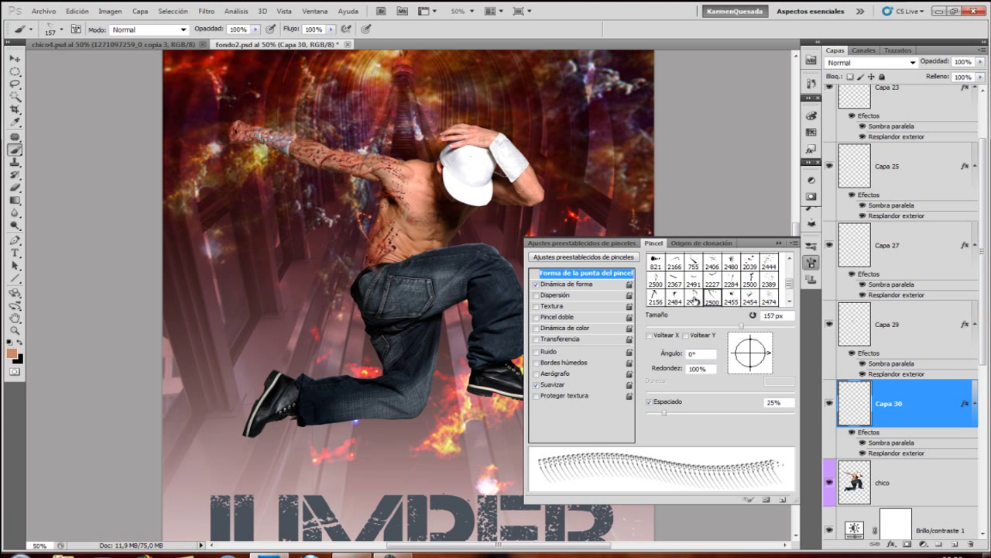
- Set brush tip 2490 to 101 px at -101°, then add Capa 31 above chico
left_click(695, 301)
left_click_drag(728, 326, 721, 325)
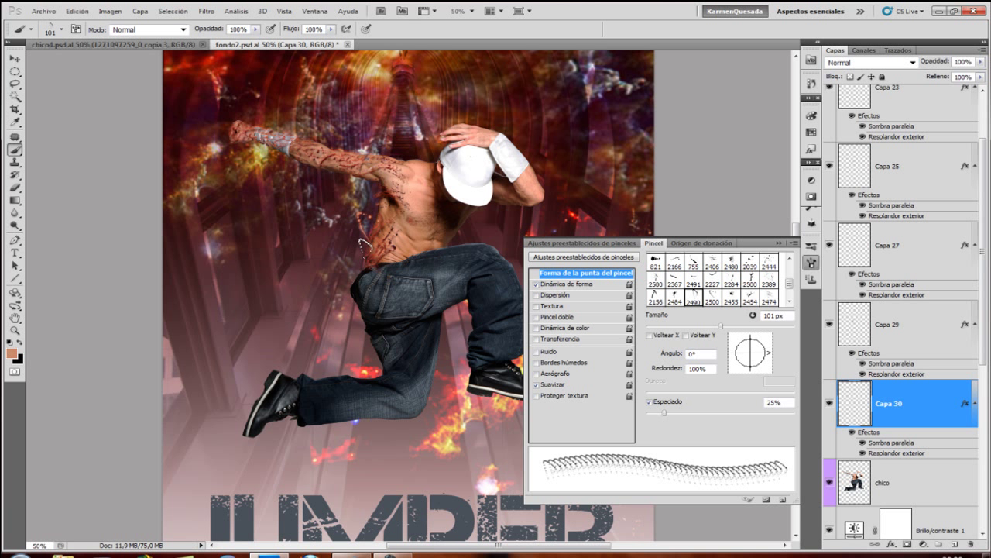
left_click_drag(777, 355, 763, 373)
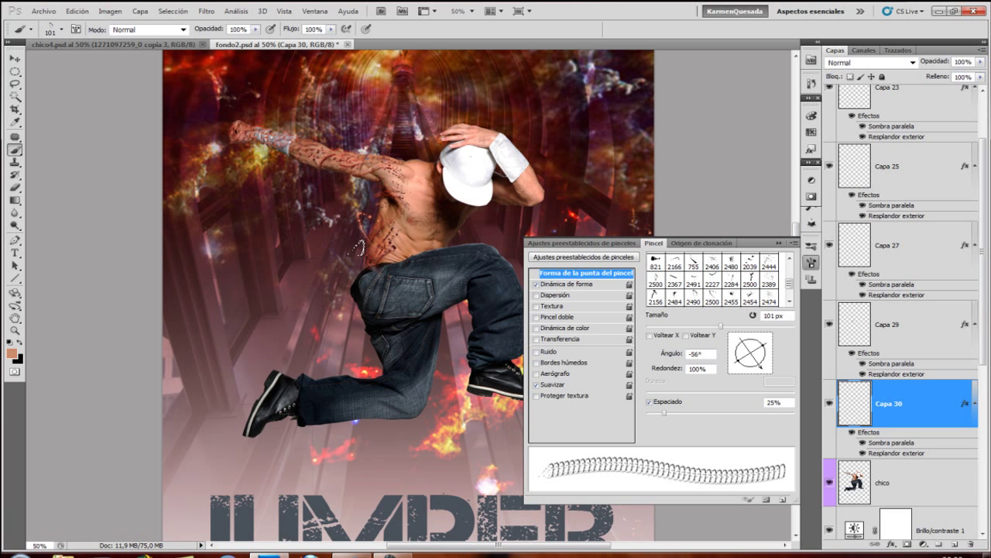
left_click_drag(769, 371, 749, 374)
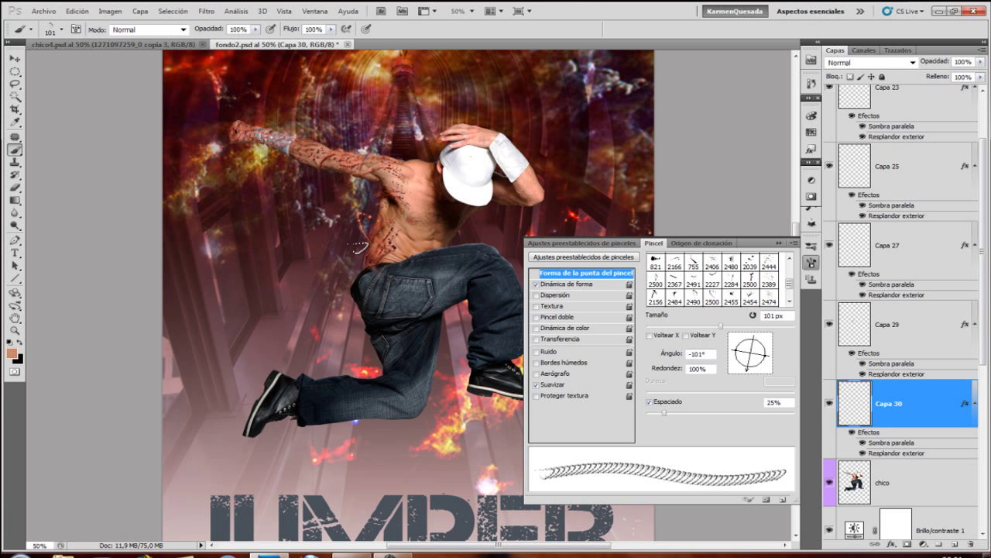
left_click(938, 479)
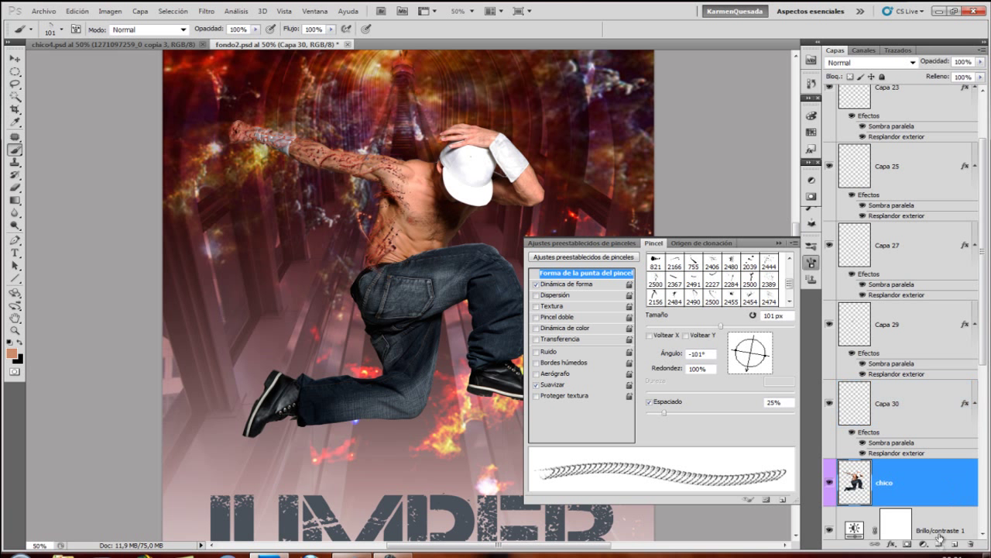
left_click(956, 545)
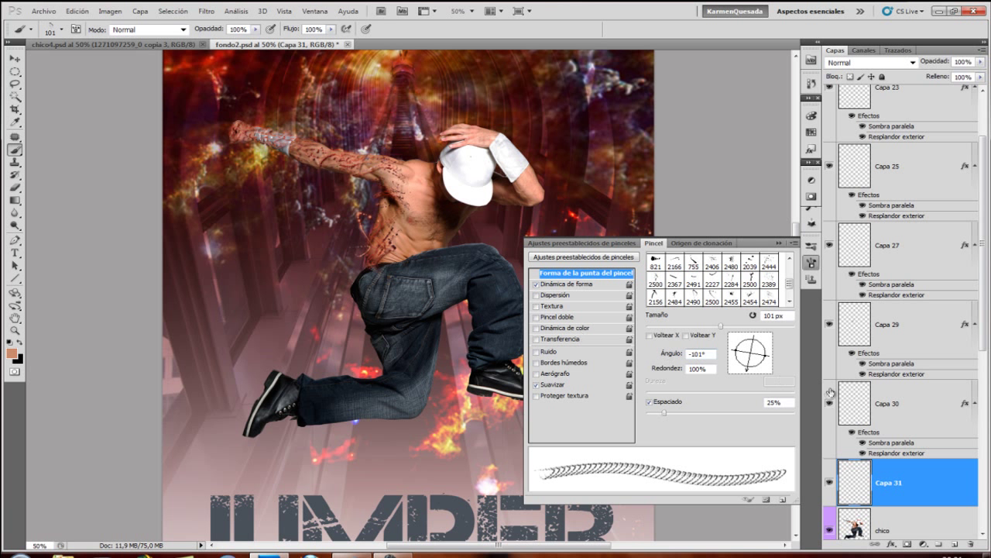
- Paste the shadow and glow onto Capa 31 at 62% opacity and set Capa 30 to 64%
right_click(901, 483)
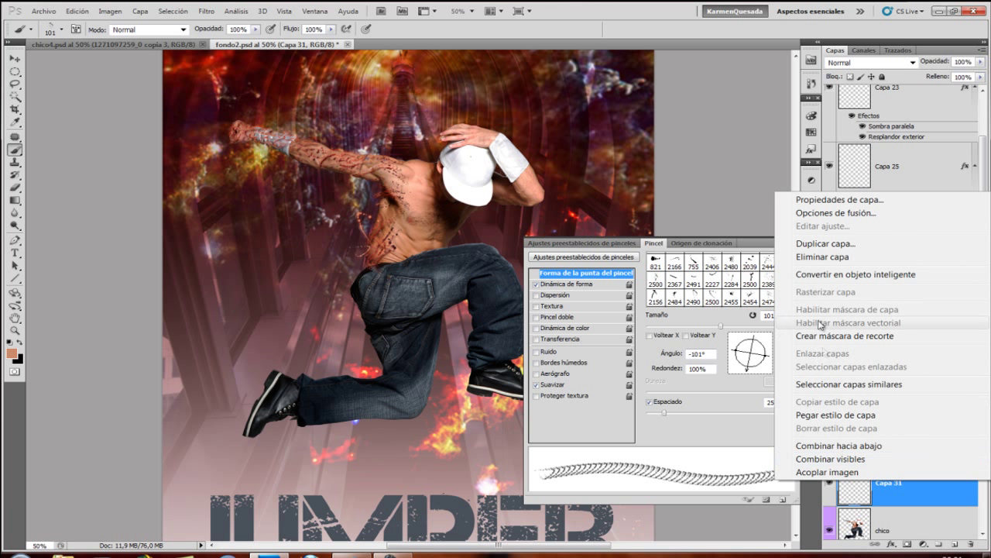
left_click(809, 416)
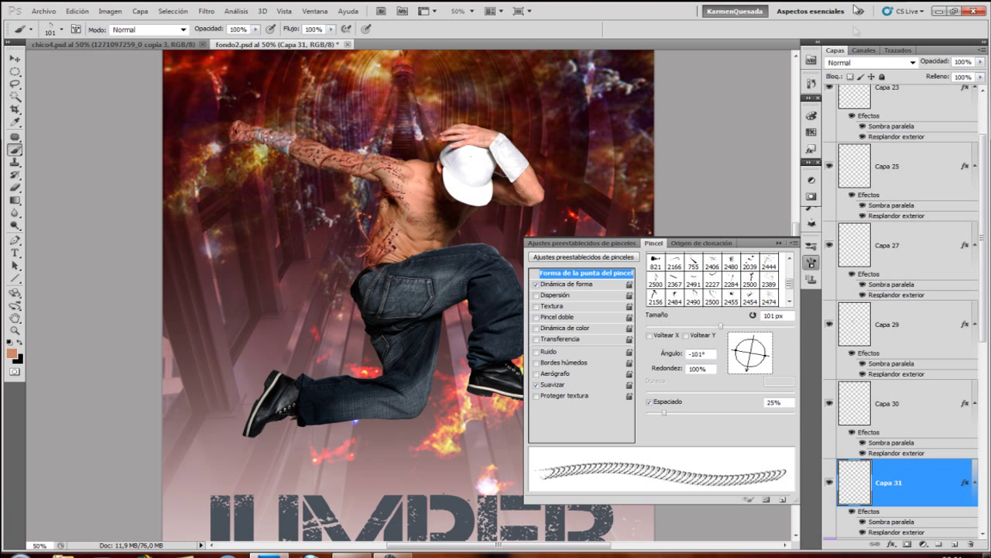
left_click_drag(982, 65, 970, 77)
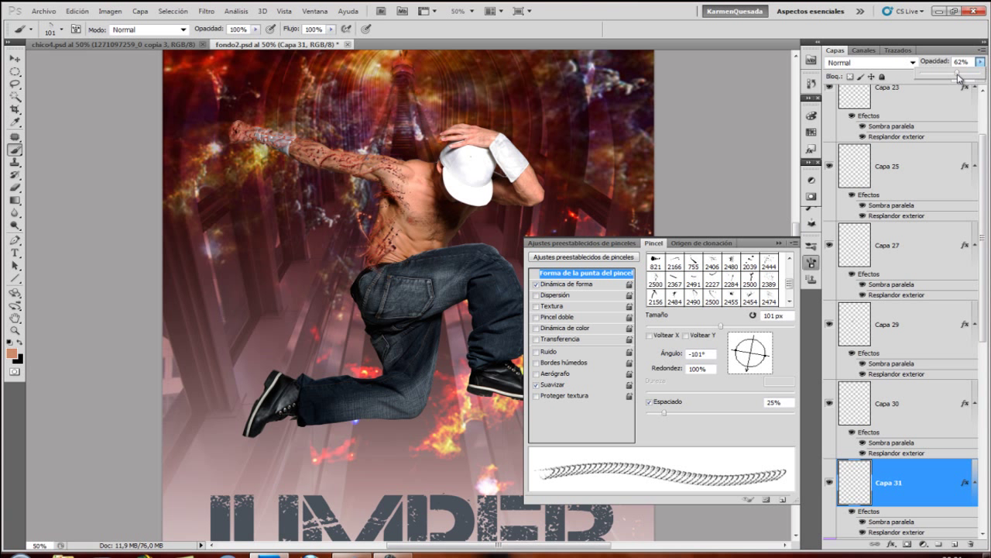
left_click(915, 430)
left_click(980, 61)
left_click_drag(978, 77, 961, 81)
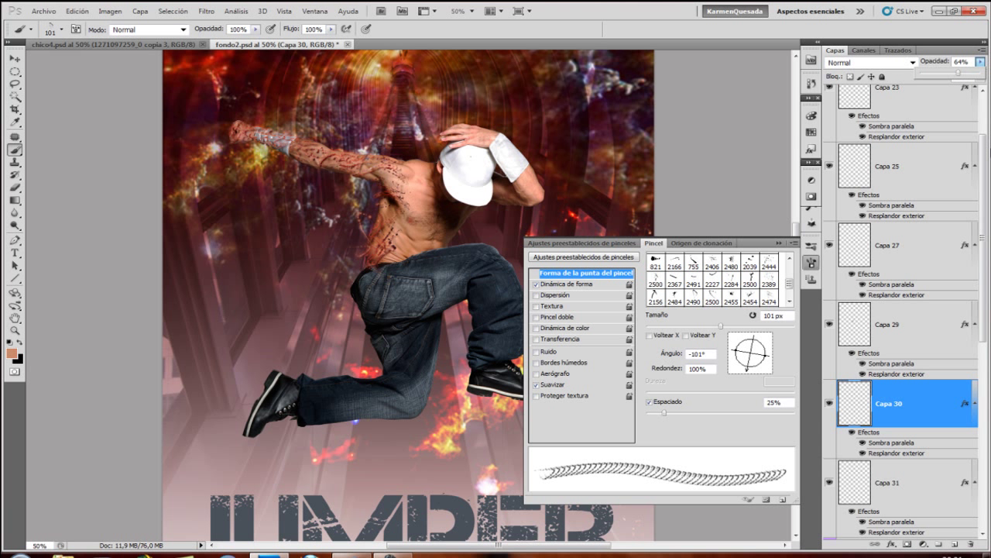
left_click(900, 498)
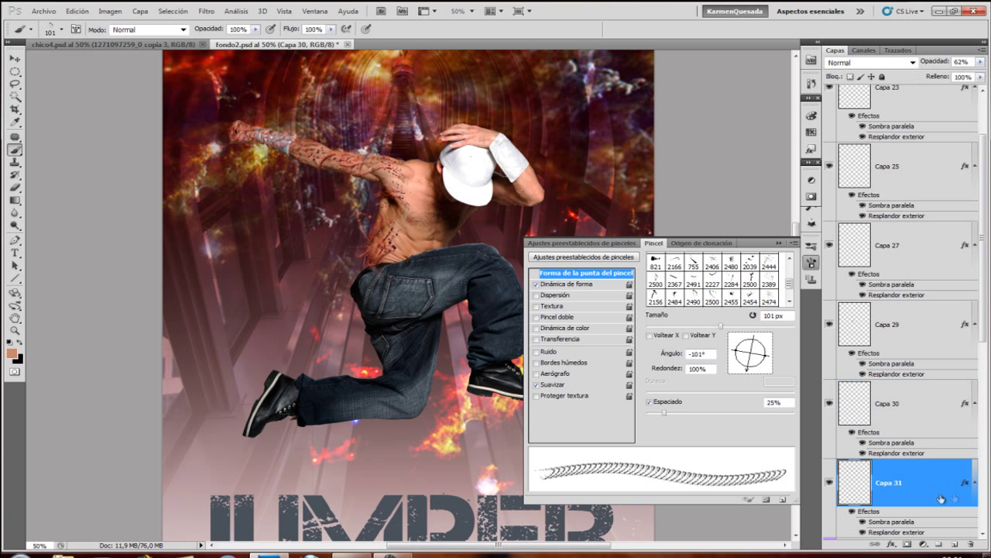